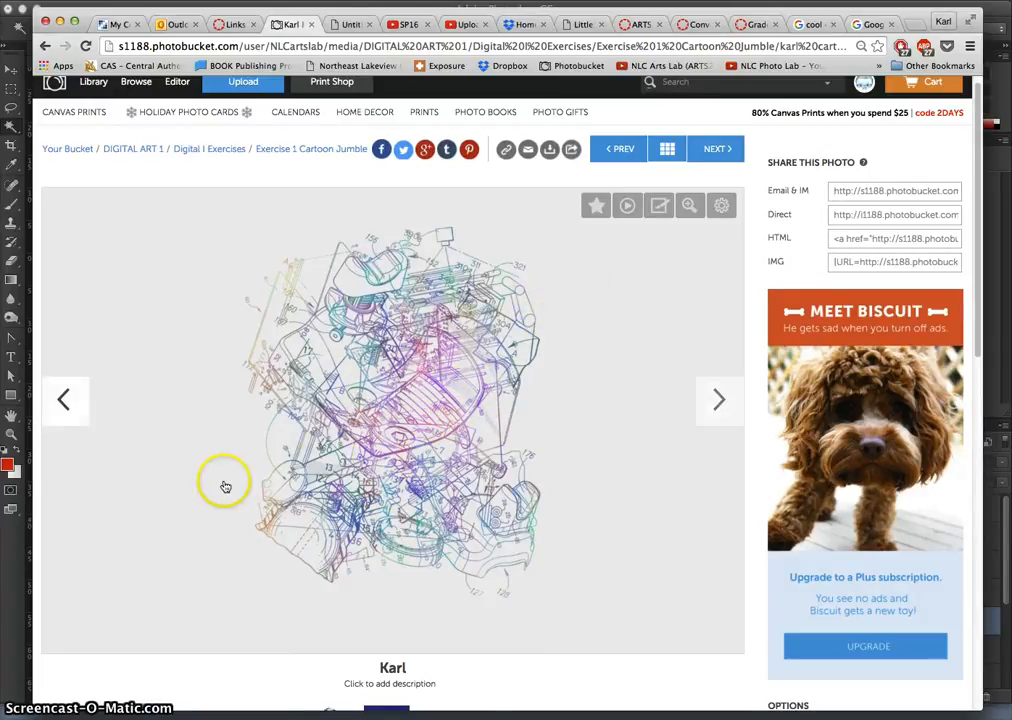
View the neighbouring line-art jumble and return to the full Exercise 1 Cartoon Jumble album
{"action": "left_click", "coordinate": [67, 406]}
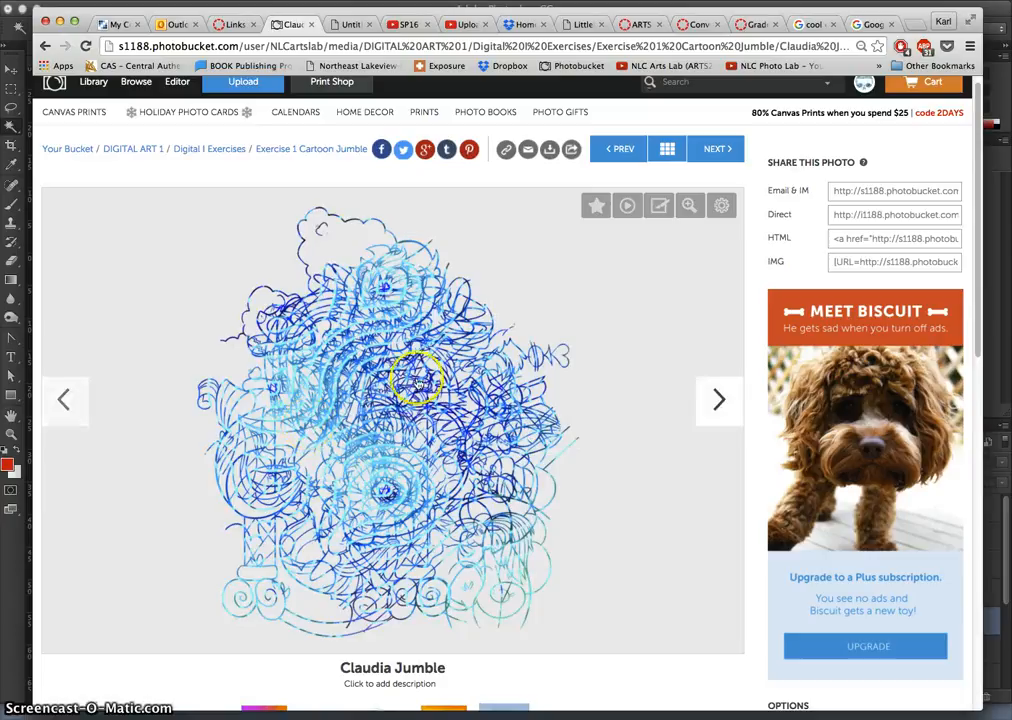
{"action": "left_click", "coordinate": [719, 403]}
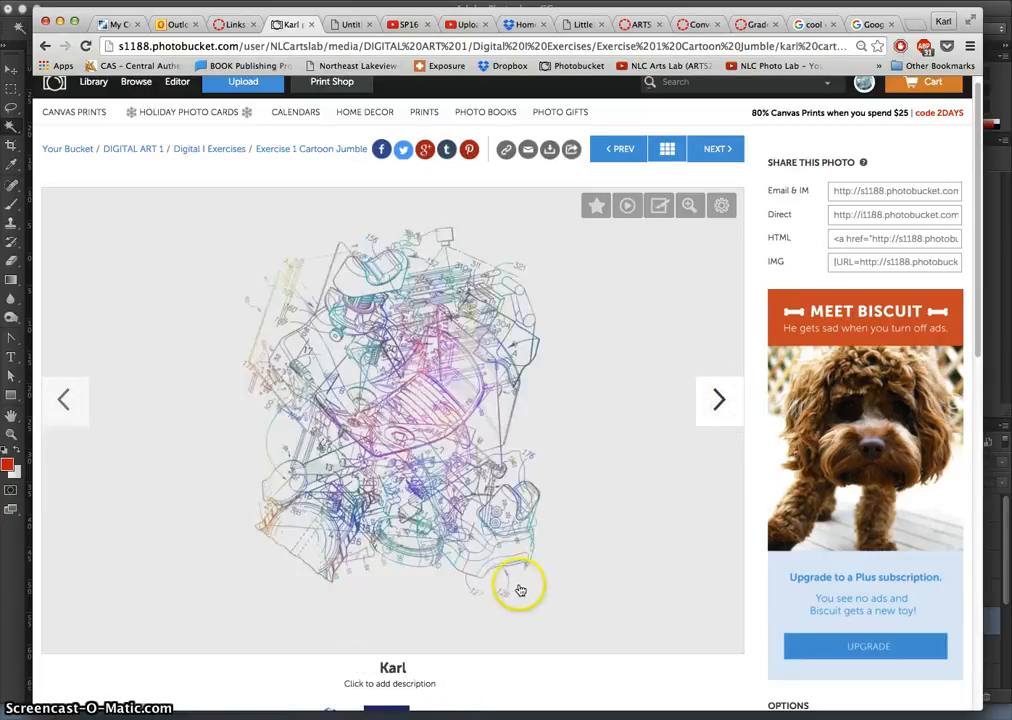
{"action": "left_click", "coordinate": [304, 152]}
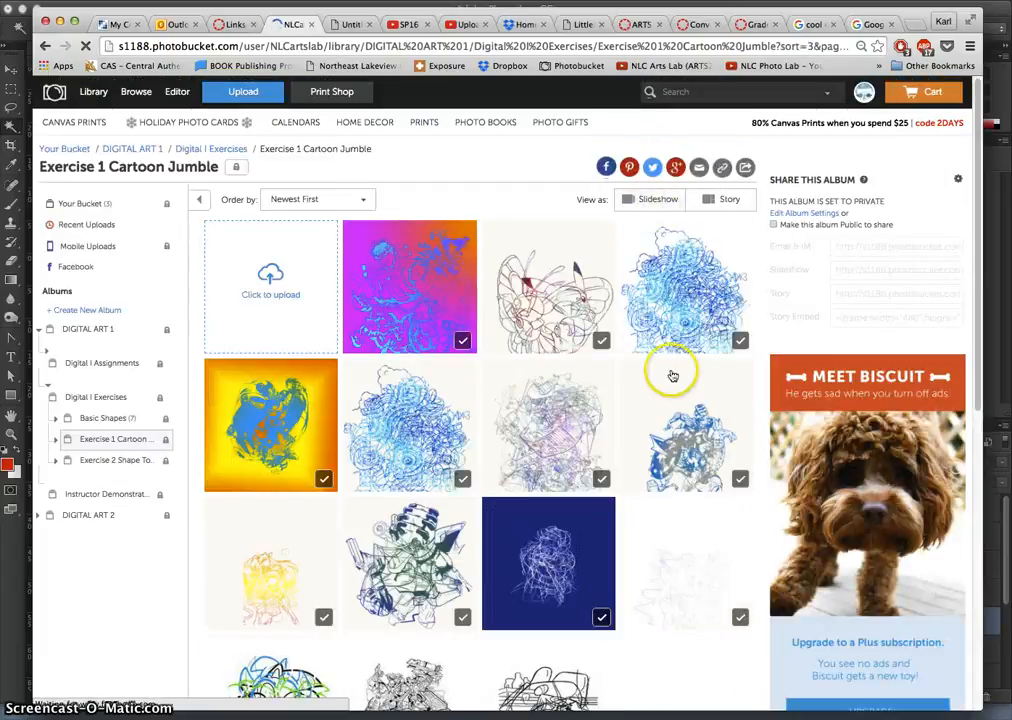
Review the first six Cartoon Jumble artworks as a slideshow and open the multicoloured mechanical line drawing from the album
{"action": "left_click", "coordinate": [672, 376]}
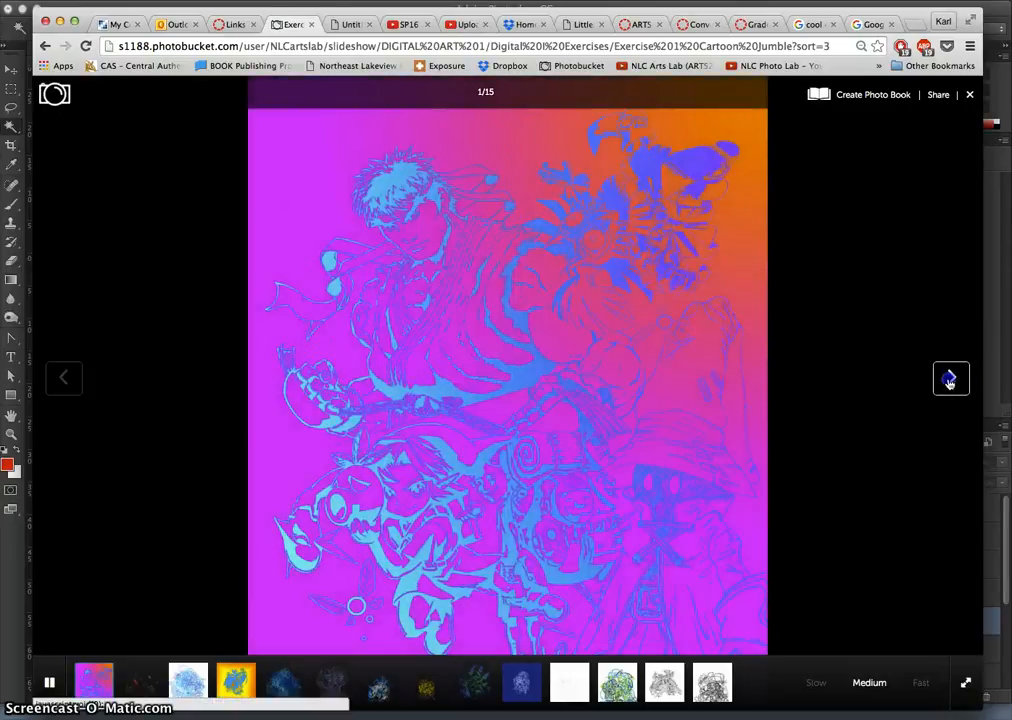
{"action": "left_click", "coordinate": [951, 377]}
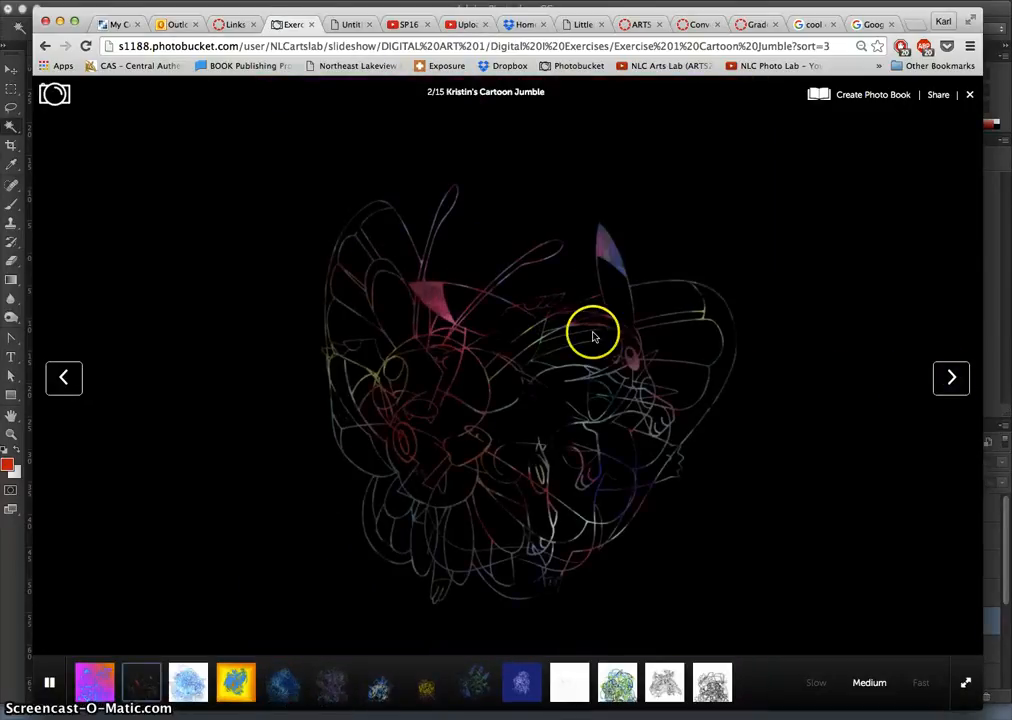
{"action": "left_click", "coordinate": [951, 381]}
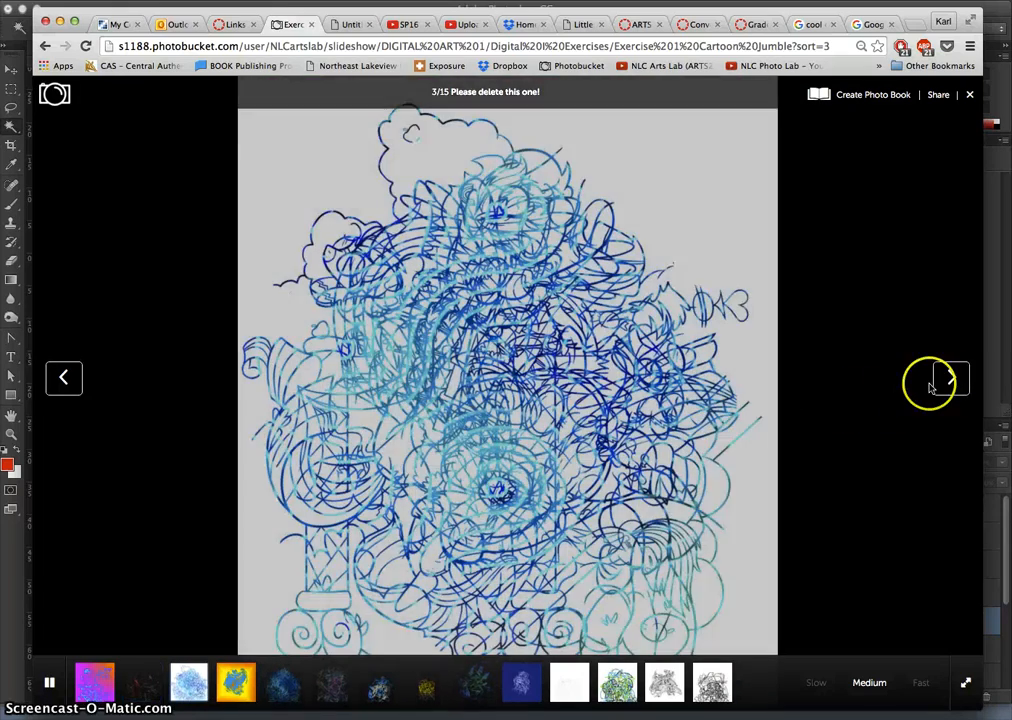
{"action": "left_click", "coordinate": [930, 386]}
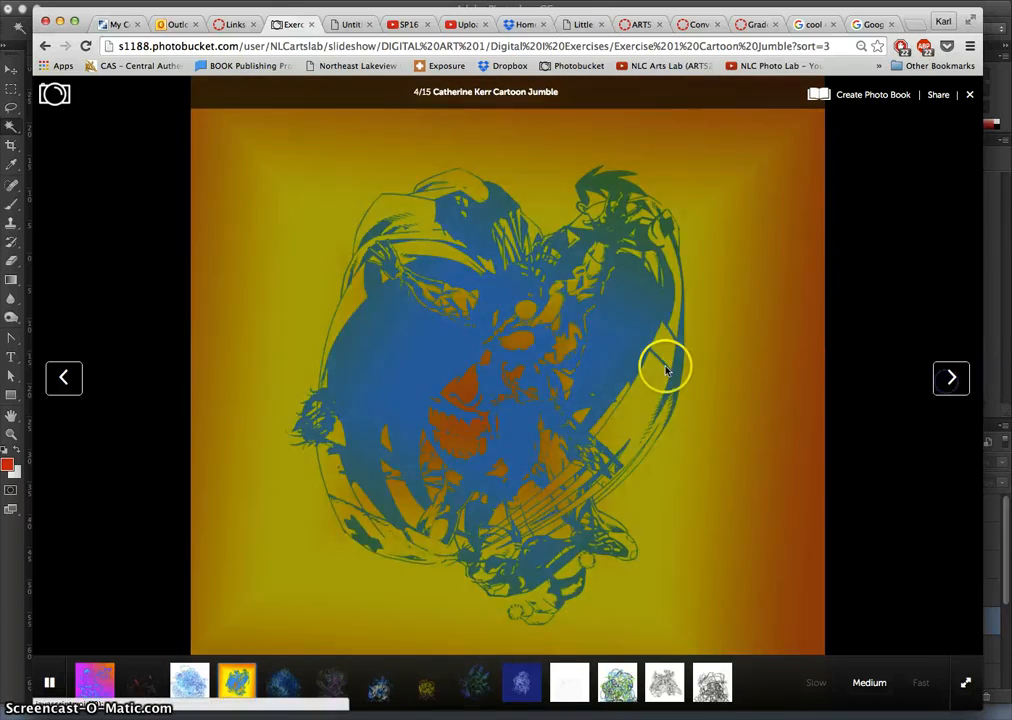
{"action": "left_click", "coordinate": [665, 370]}
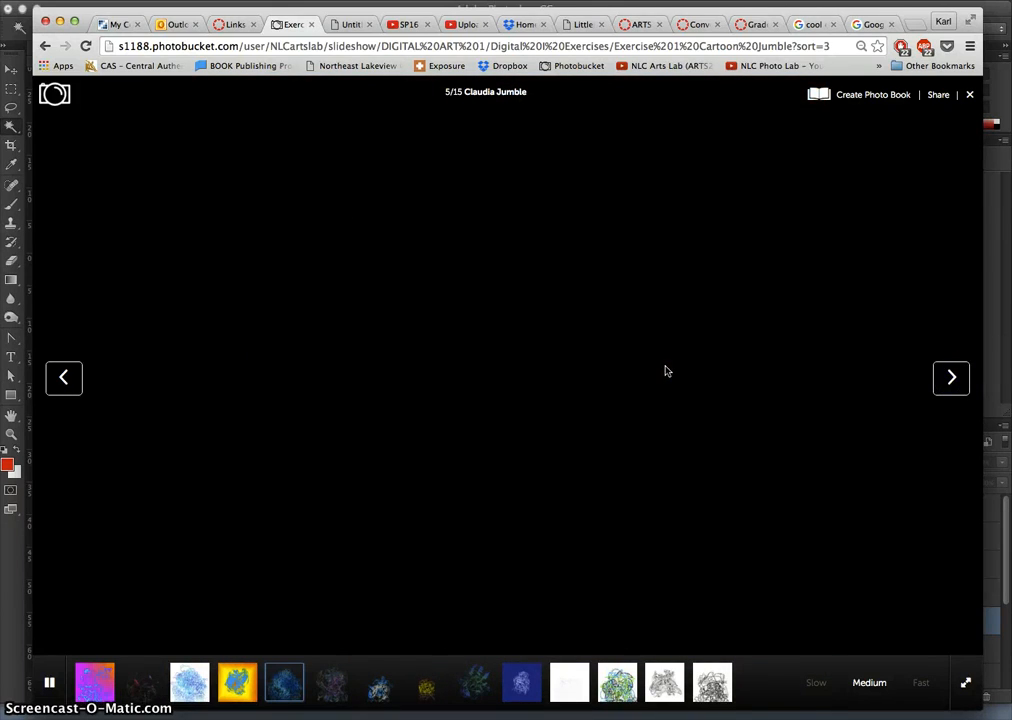
{"action": "left_click", "coordinate": [946, 384]}
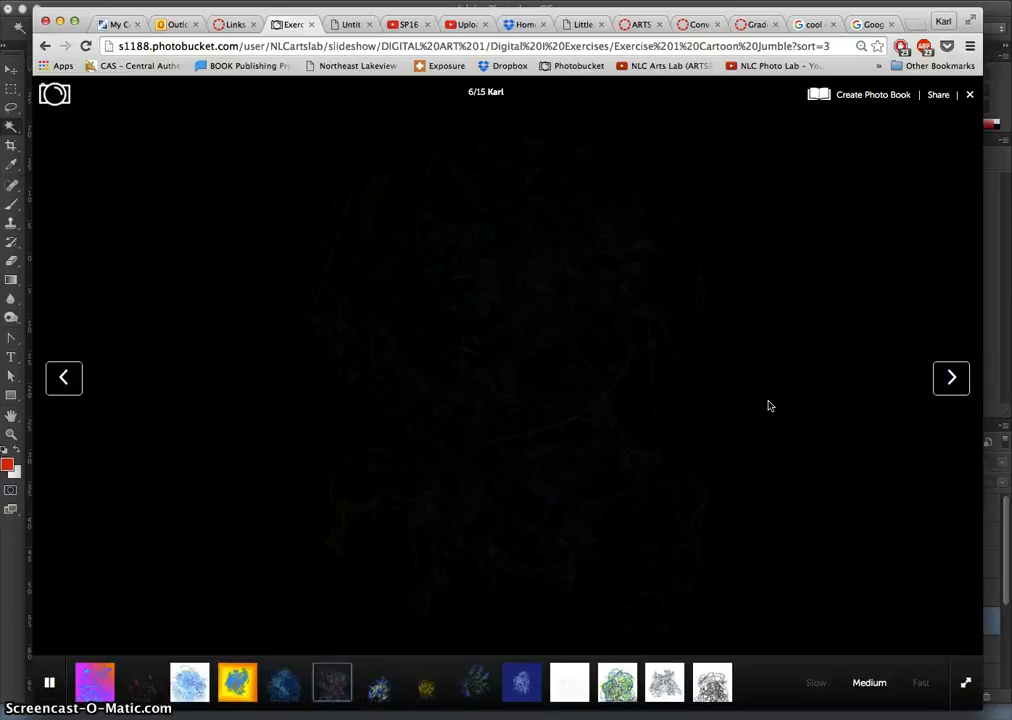
{"action": "left_click", "coordinate": [970, 97]}
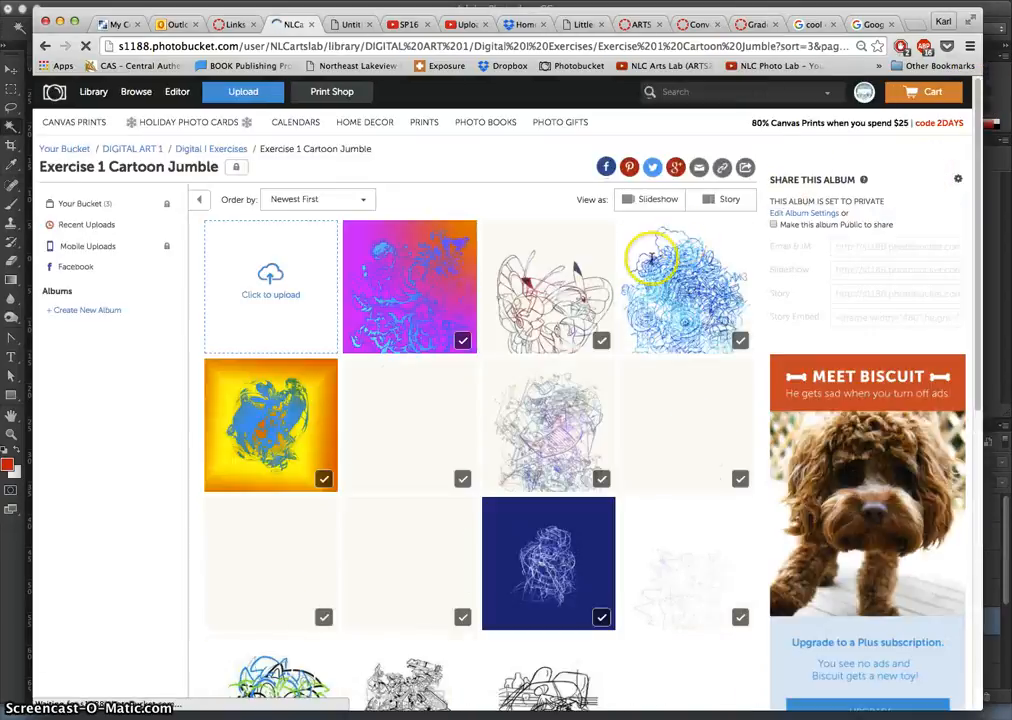
{"action": "left_click", "coordinate": [586, 427]}
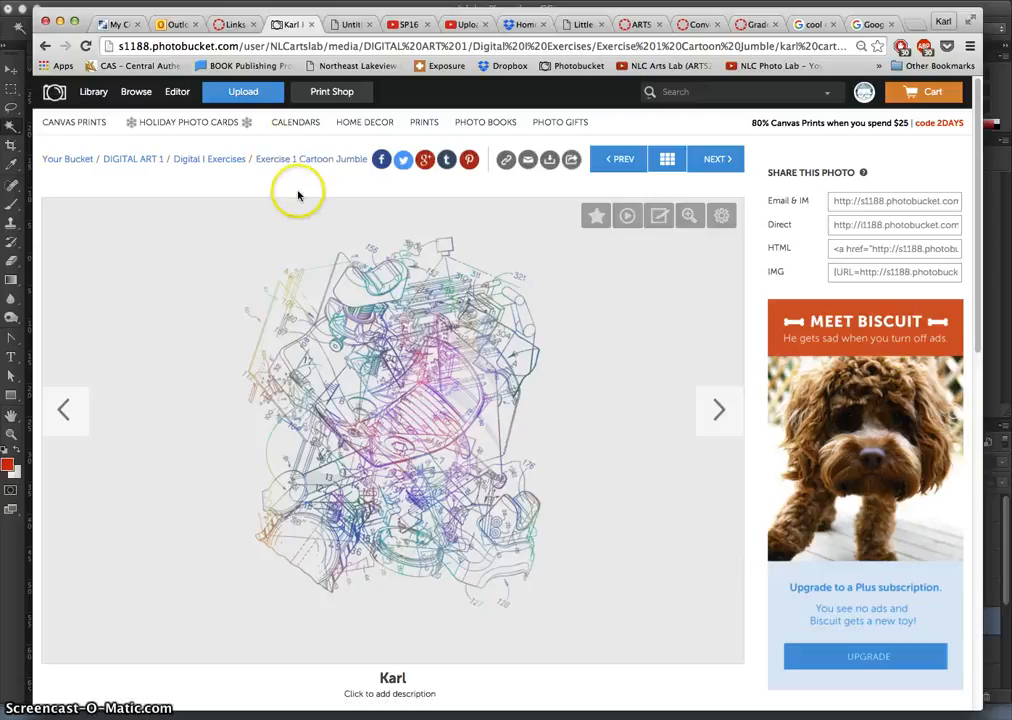
Open the Exercise 2 Shape Tools only album within Digital I Exercises and bring its thumbnails into view
{"action": "left_click", "coordinate": [198, 160]}
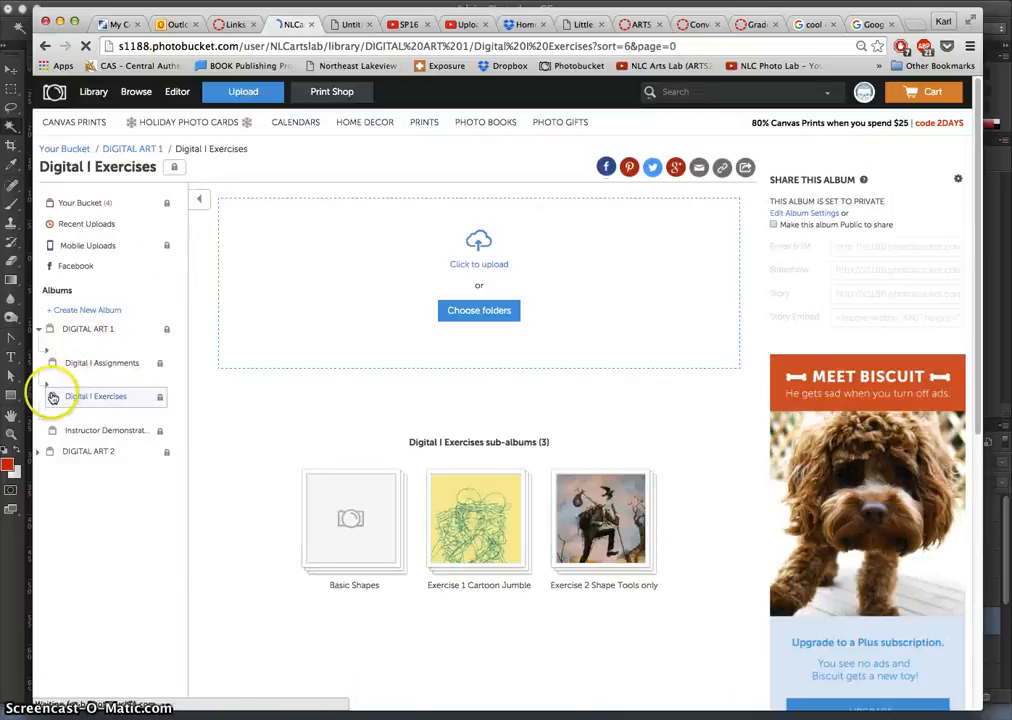
{"action": "left_click", "coordinate": [48, 387]}
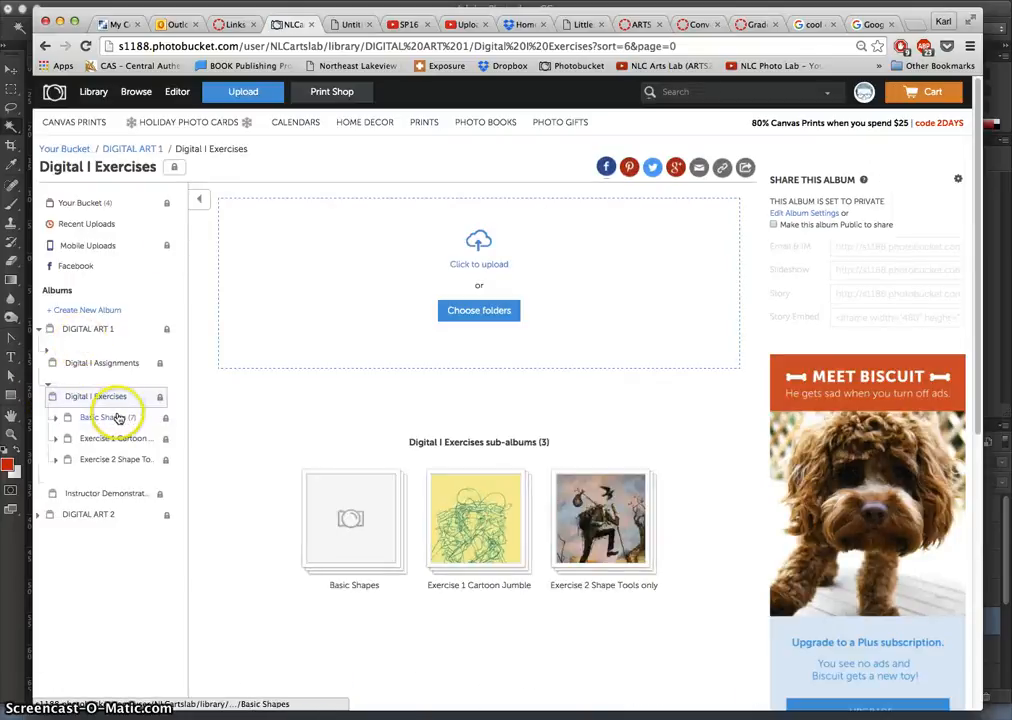
{"action": "left_click", "coordinate": [112, 465]}
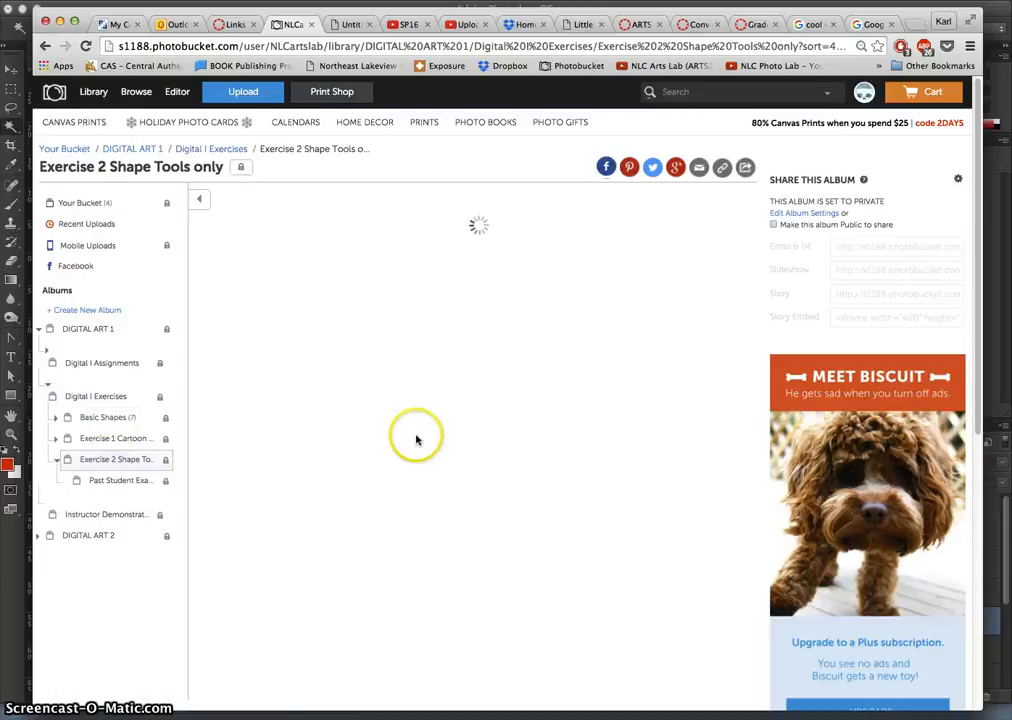
{"action": "scroll", "coordinate": [413, 430], "scroll_direction": "down", "scroll_amount": 2}
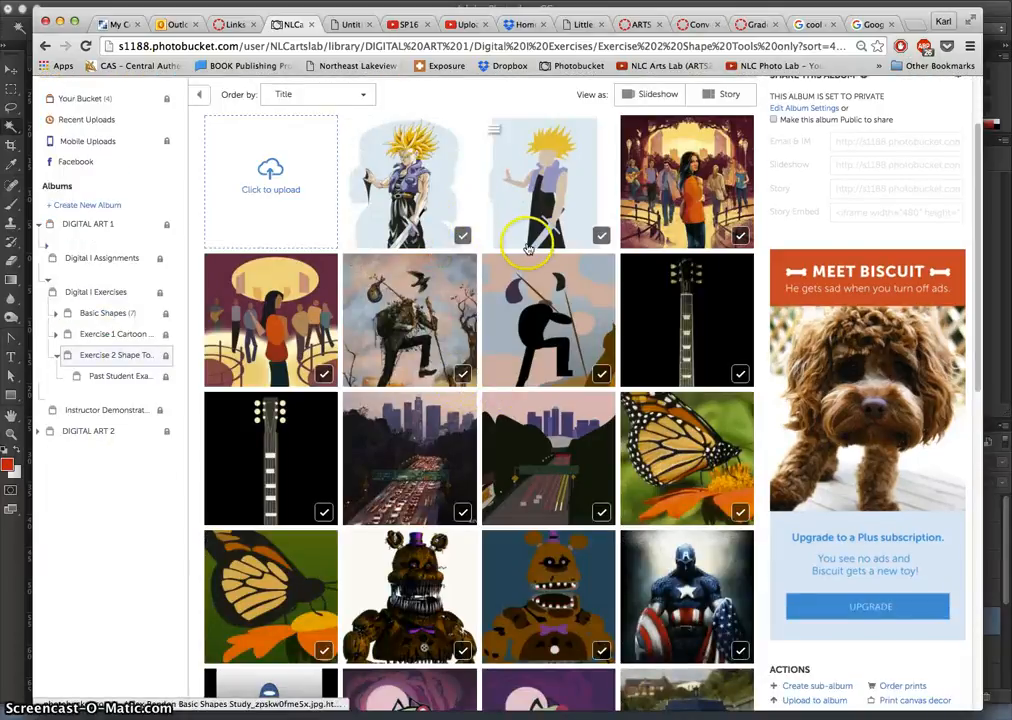
Compare the spiky-haired swordsman reference picture with the student's simplified shape version
{"action": "left_click", "coordinate": [434, 210]}
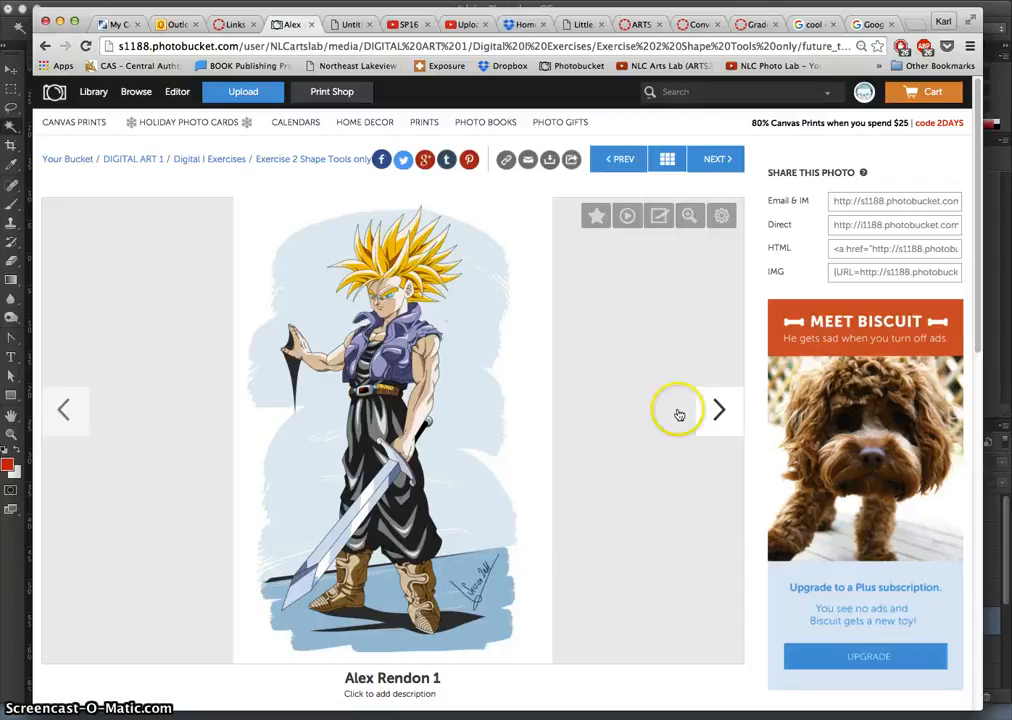
{"action": "left_click", "coordinate": [718, 411]}
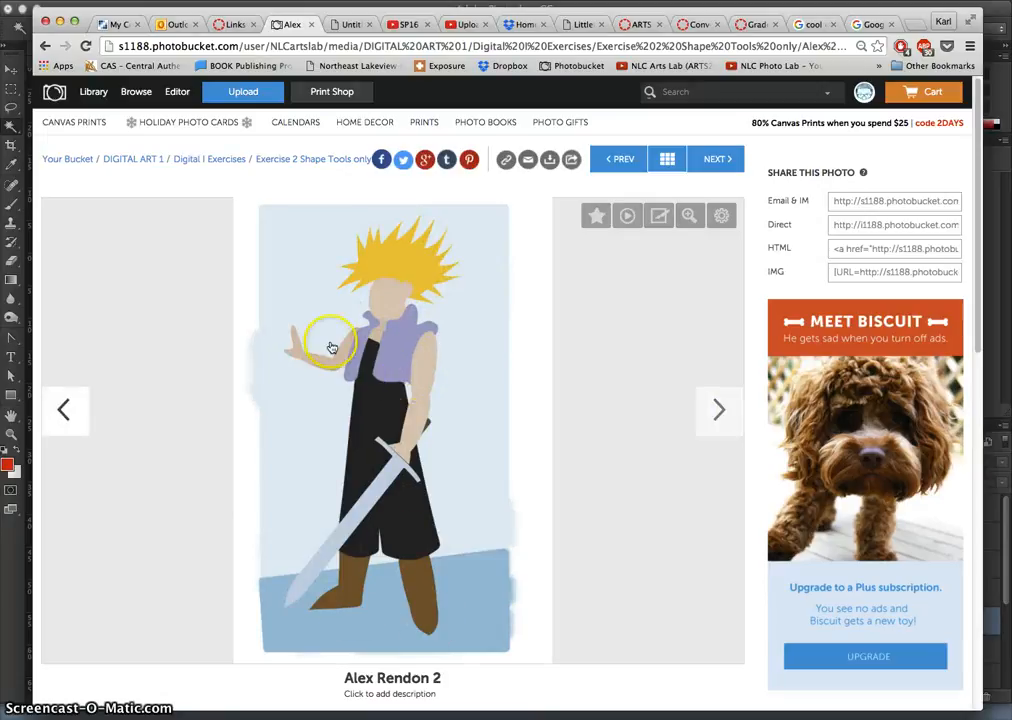
{"action": "left_click", "coordinate": [72, 410]}
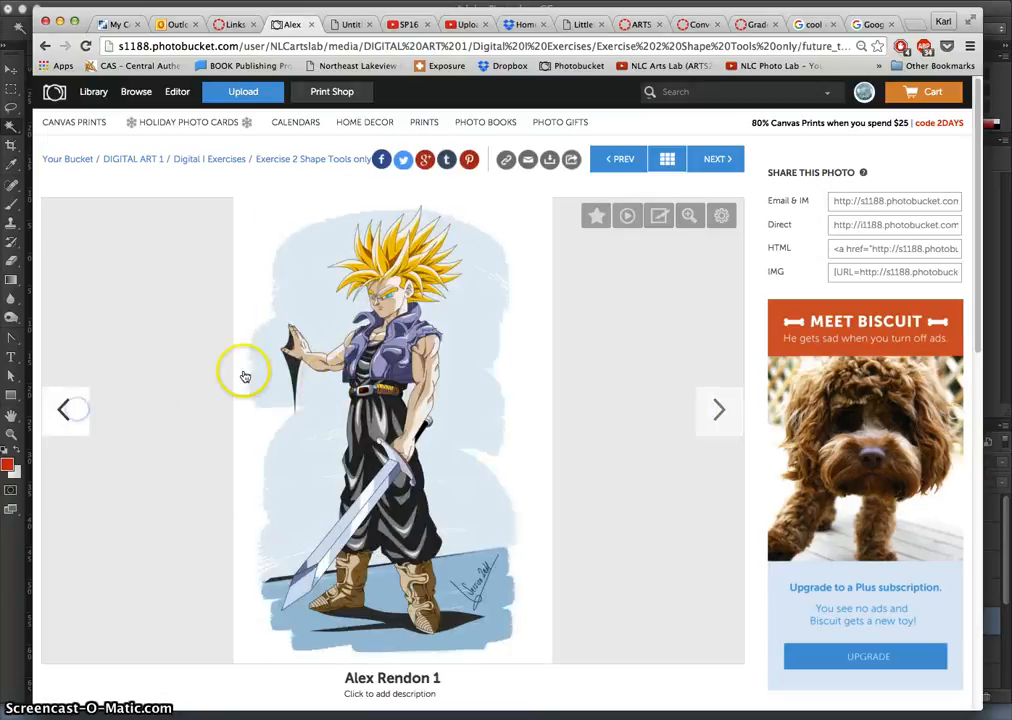
{"action": "left_click", "coordinate": [716, 411]}
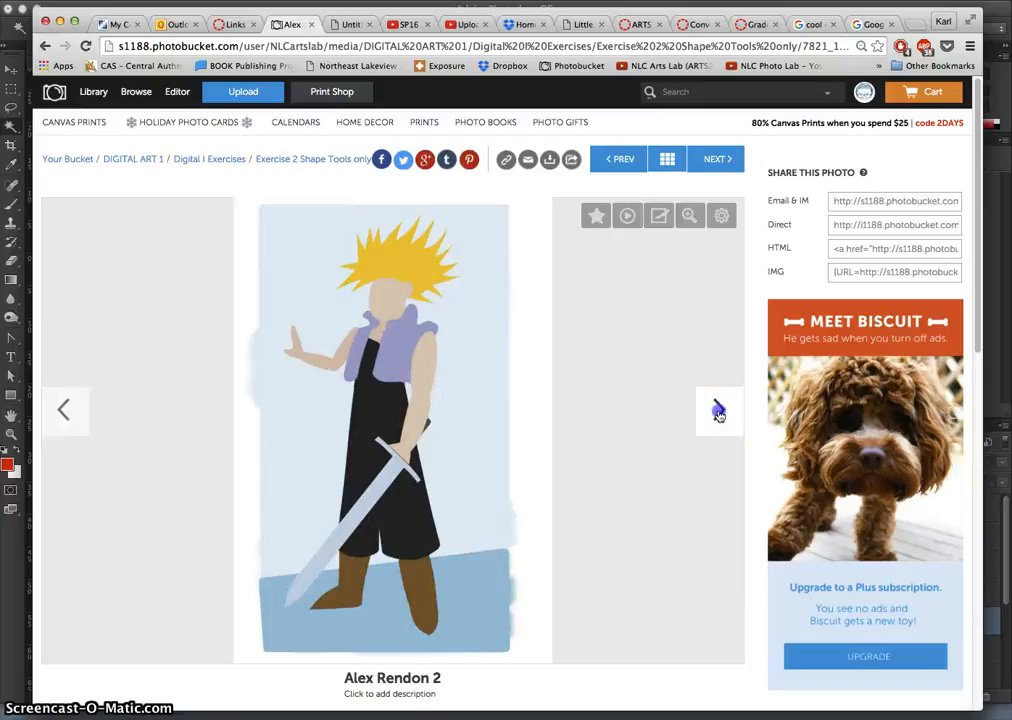
Advance to the walking traveller painting with the bundle and crow and view its flat-shape recreation
{"action": "left_click", "coordinate": [717, 411]}
{"action": "left_click", "coordinate": [718, 412]}
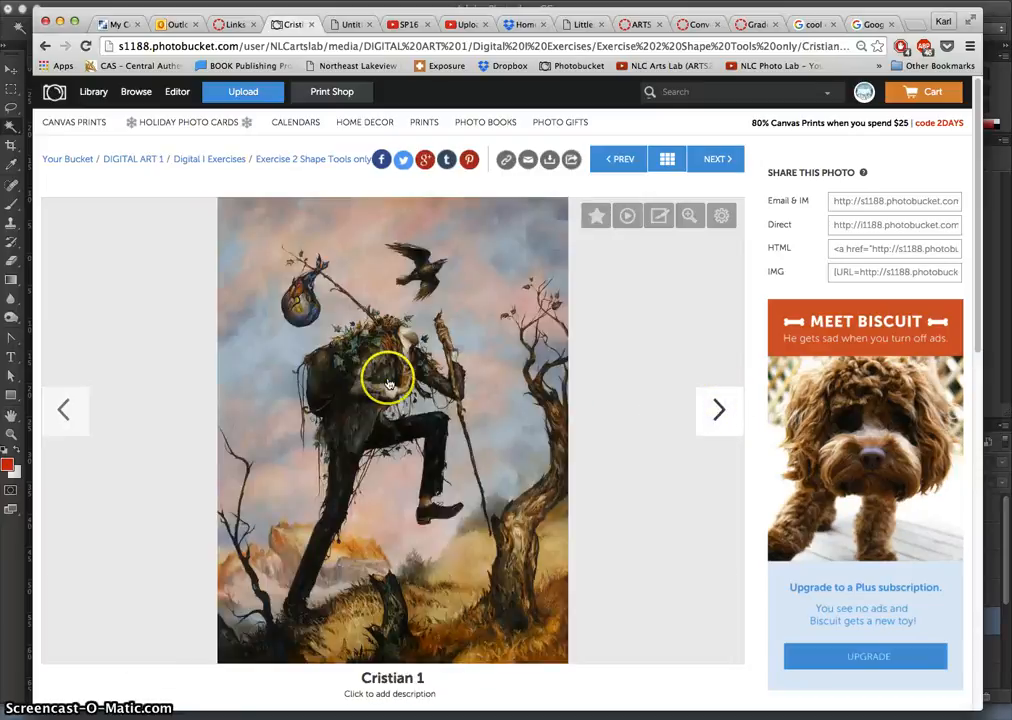
{"action": "left_click", "coordinate": [719, 410]}
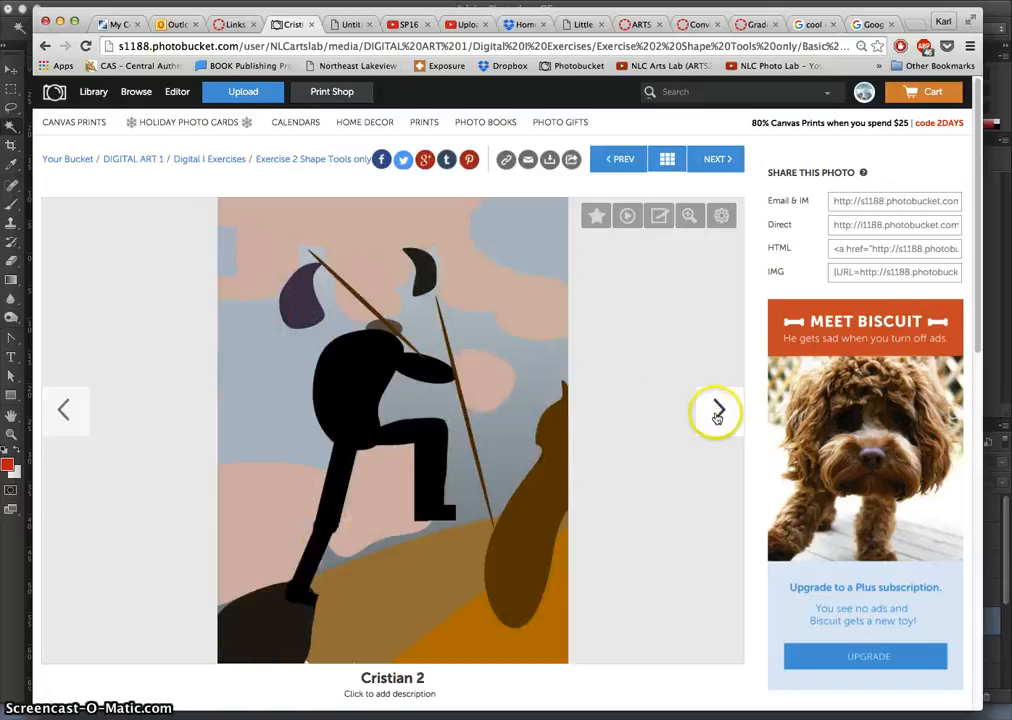
Continue through the guitar, city highway and butterfly images up to the shape version of the brown animatronic bear
{"action": "left_click", "coordinate": [717, 412]}
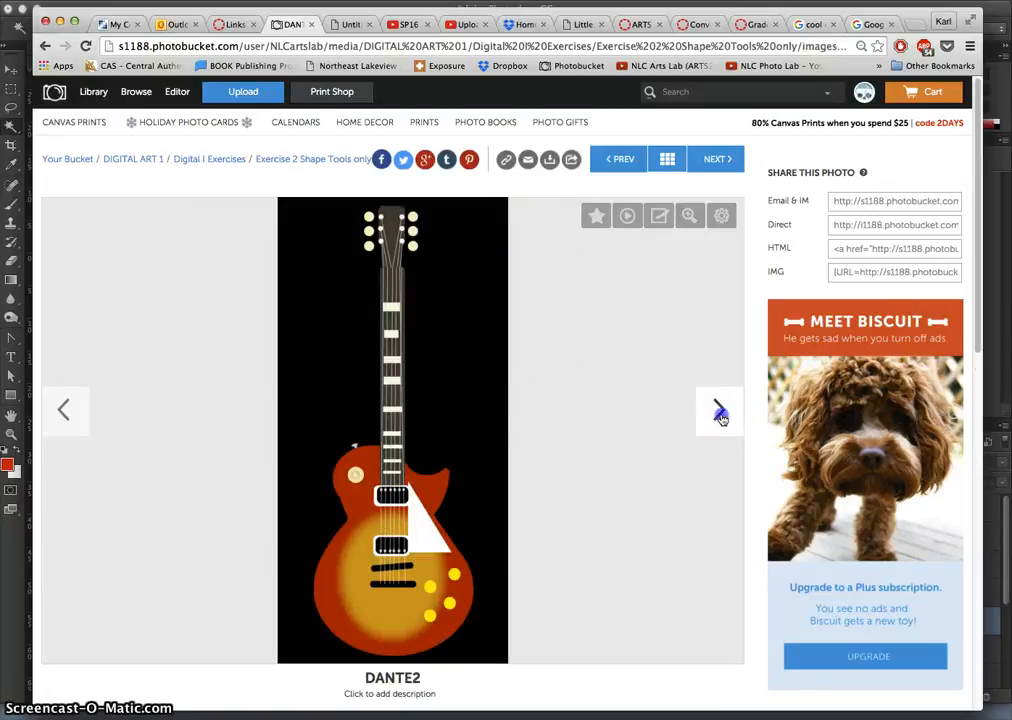
{"action": "left_click", "coordinate": [719, 412]}
{"action": "left_click", "coordinate": [719, 412]}
{"action": "left_click", "coordinate": [719, 412]}
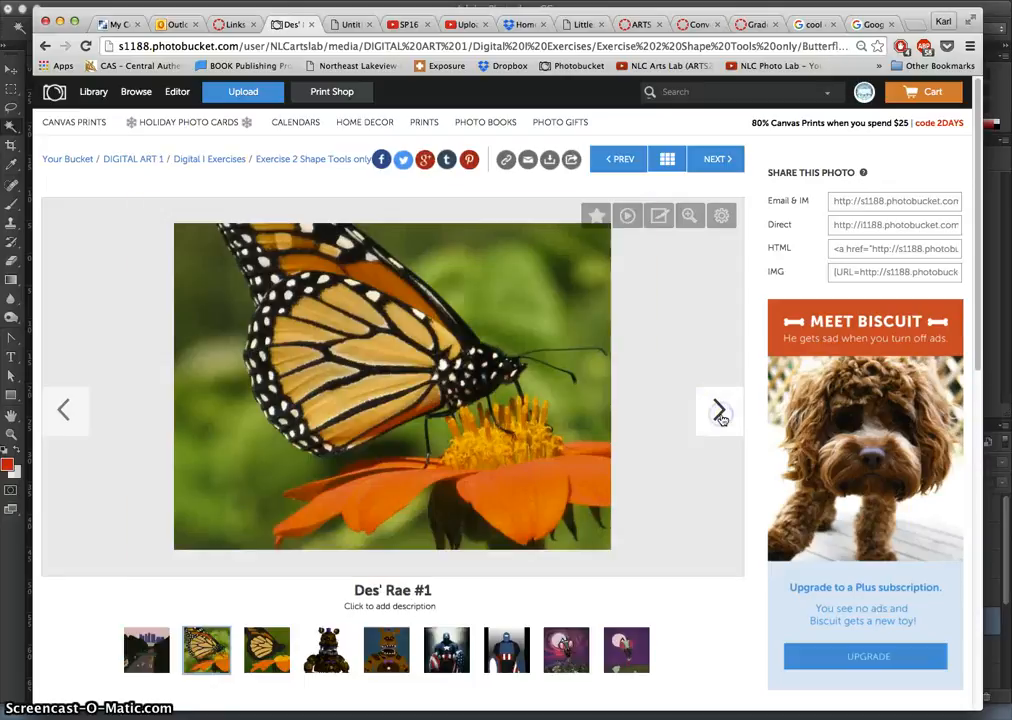
{"action": "left_click", "coordinate": [719, 414]}
{"action": "left_click", "coordinate": [720, 414]}
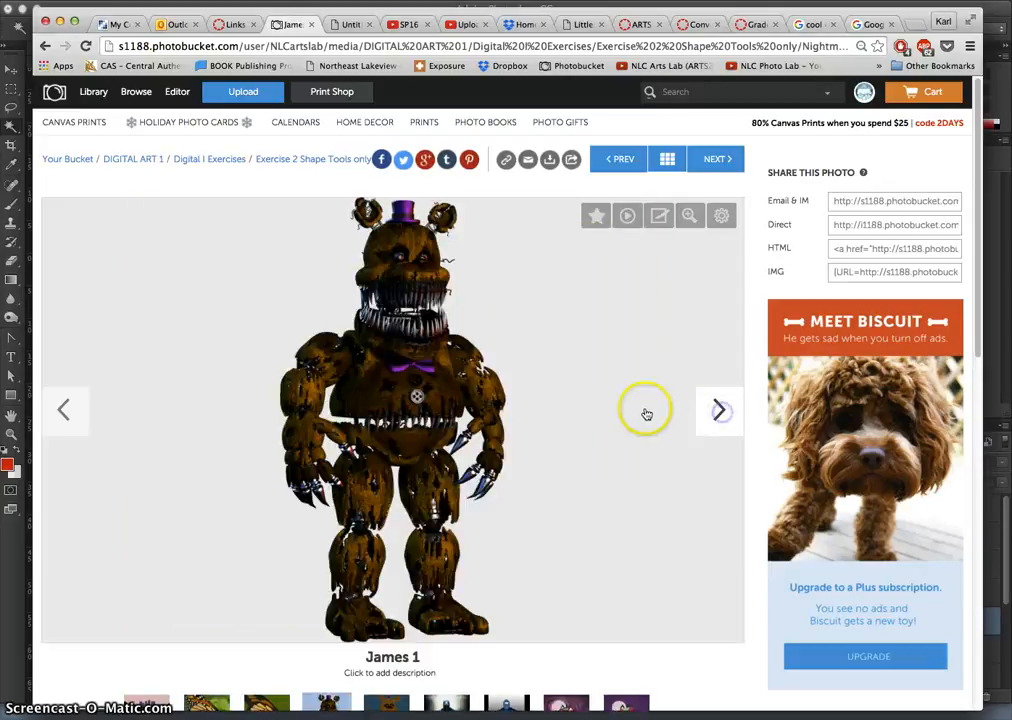
{"action": "left_click", "coordinate": [720, 413]}
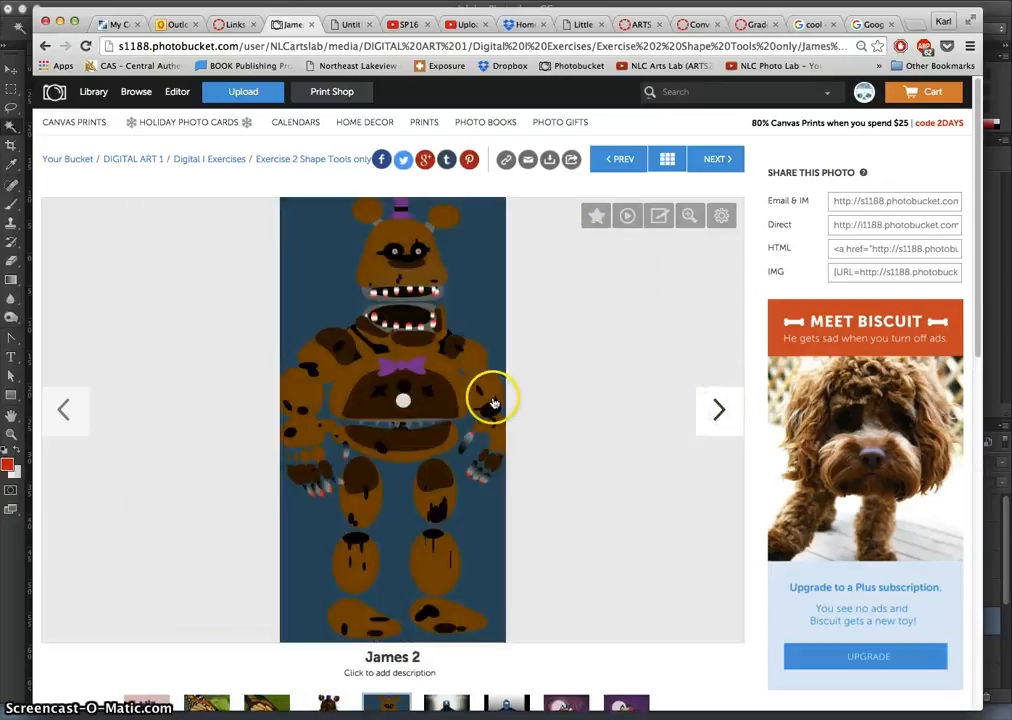
Examine the Captain America, Zim and blue police box examples, continuing until the album wraps around to its first image
{"action": "left_click", "coordinate": [720, 413]}
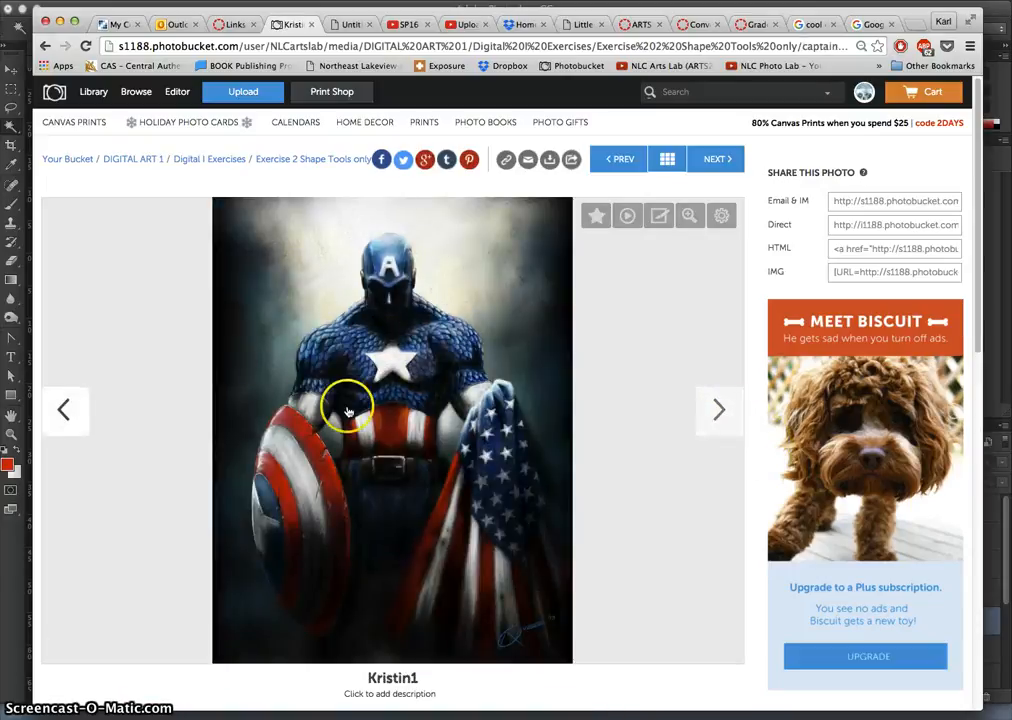
{"action": "left_click", "coordinate": [720, 413]}
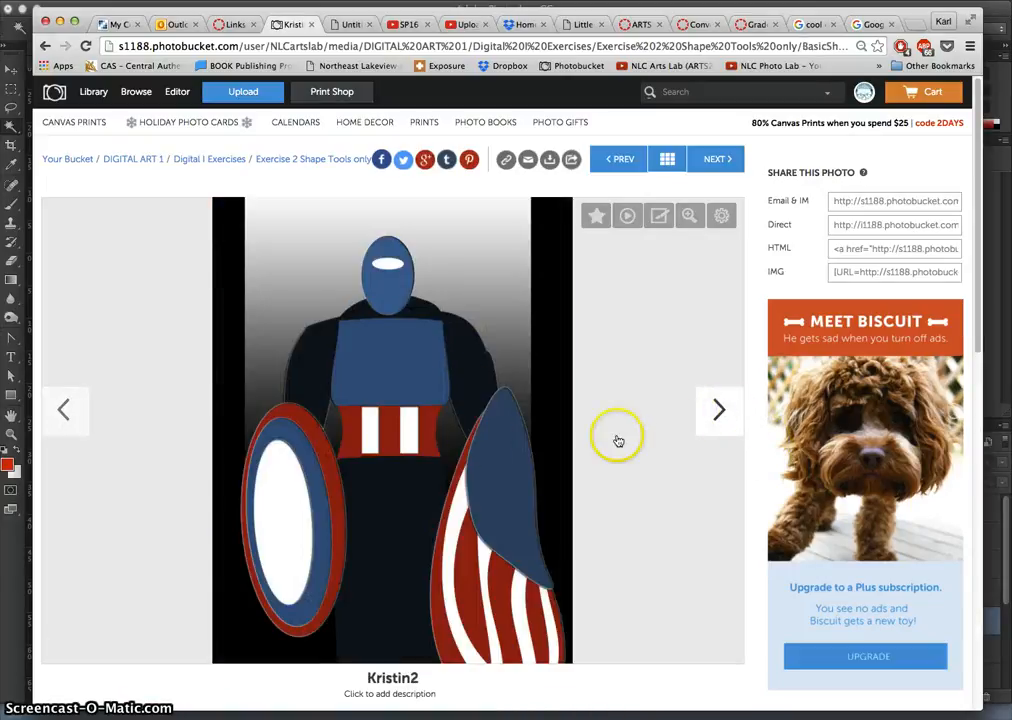
{"action": "left_click", "coordinate": [720, 412]}
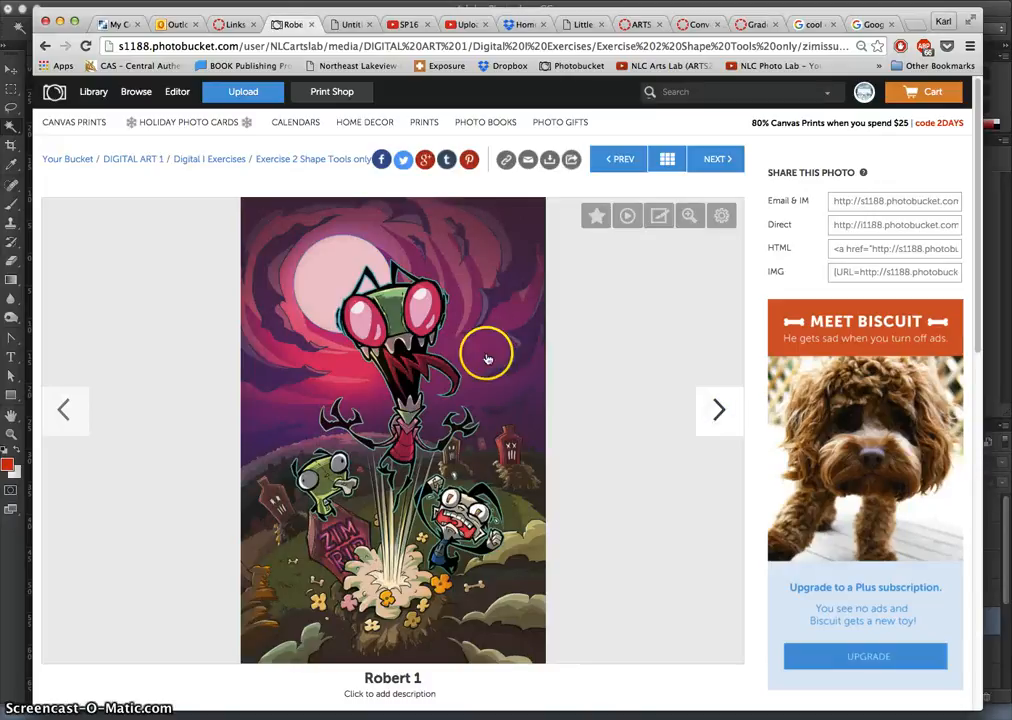
{"action": "left_click", "coordinate": [721, 411]}
{"action": "left_click", "coordinate": [721, 411]}
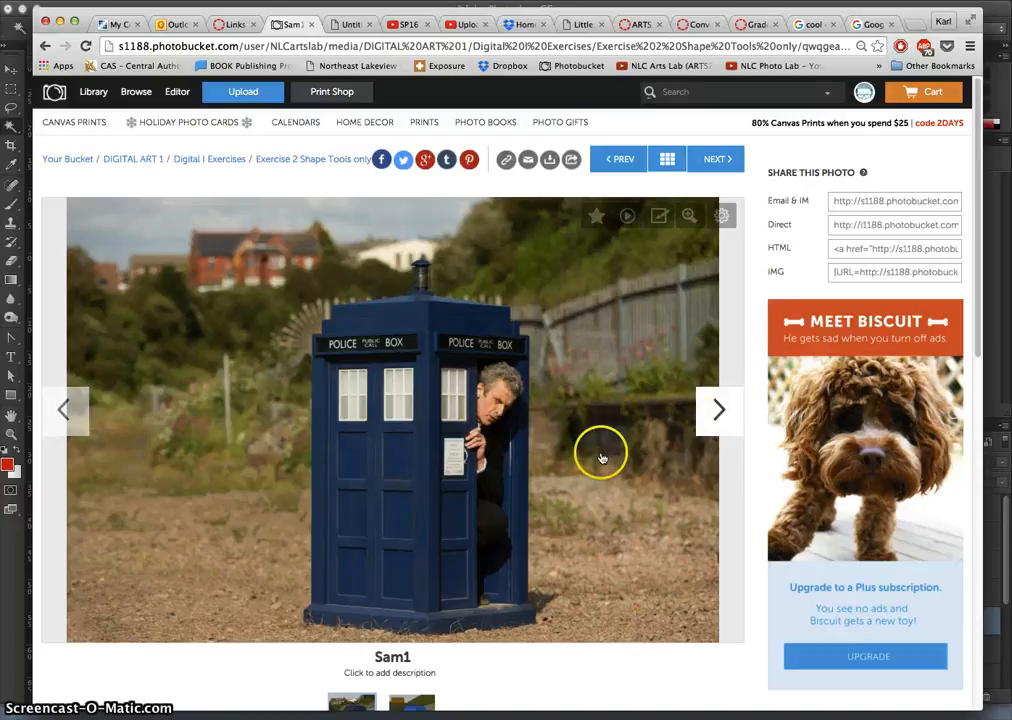
{"action": "left_click", "coordinate": [716, 411]}
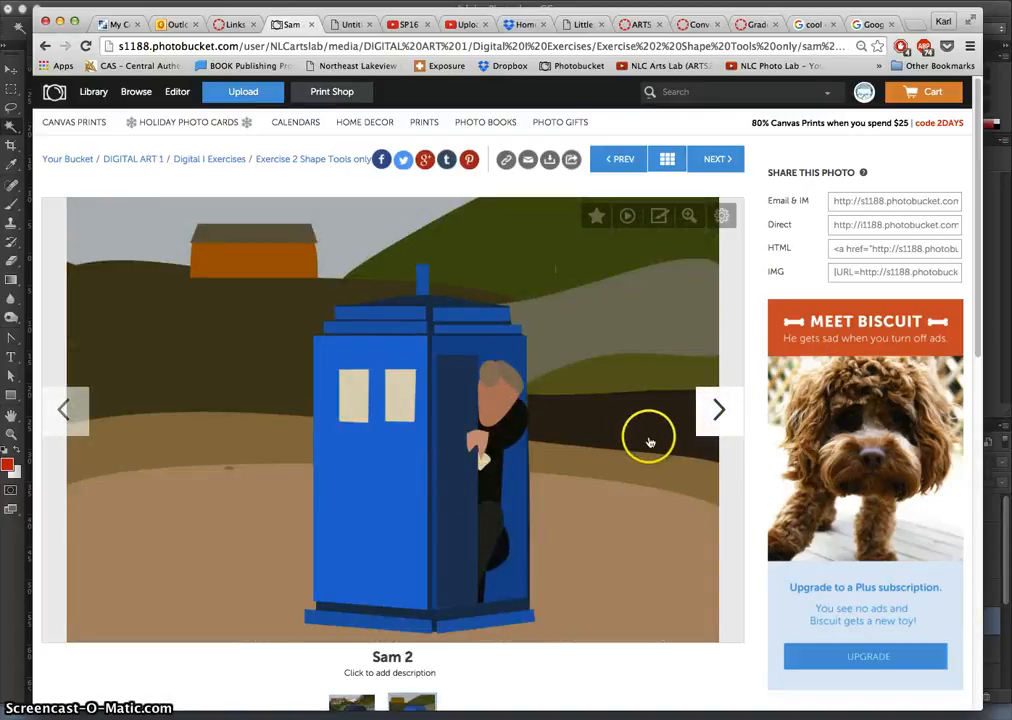
{"action": "left_click", "coordinate": [720, 411]}
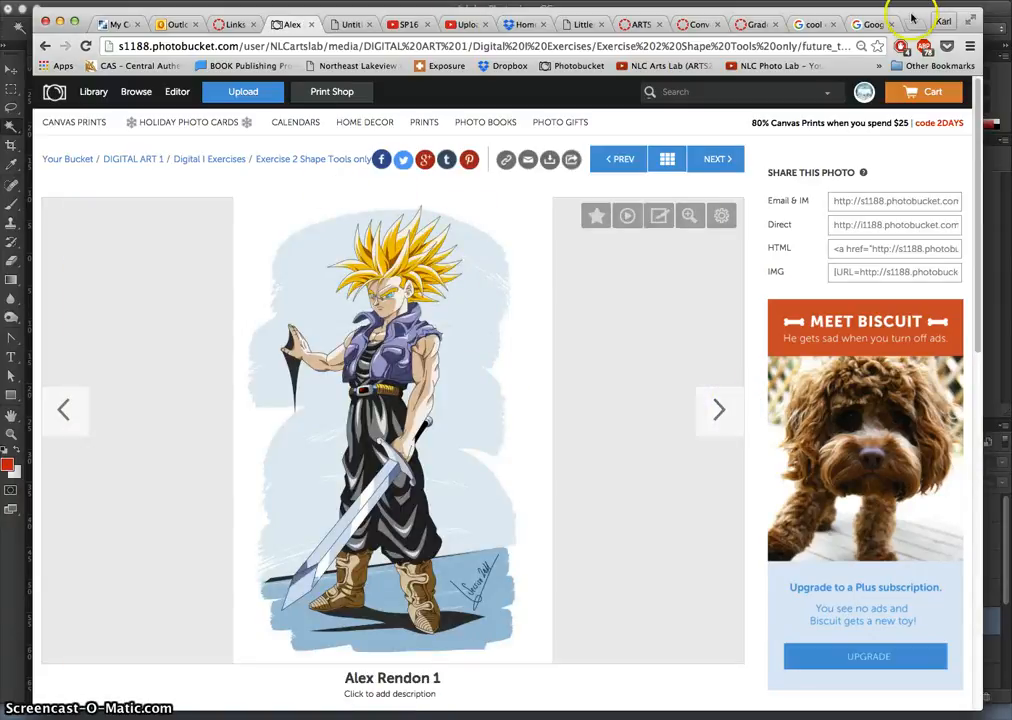
Search Google for "edwin ushira" in a new browser page
{"action": "left_click", "coordinate": [916, 25]}
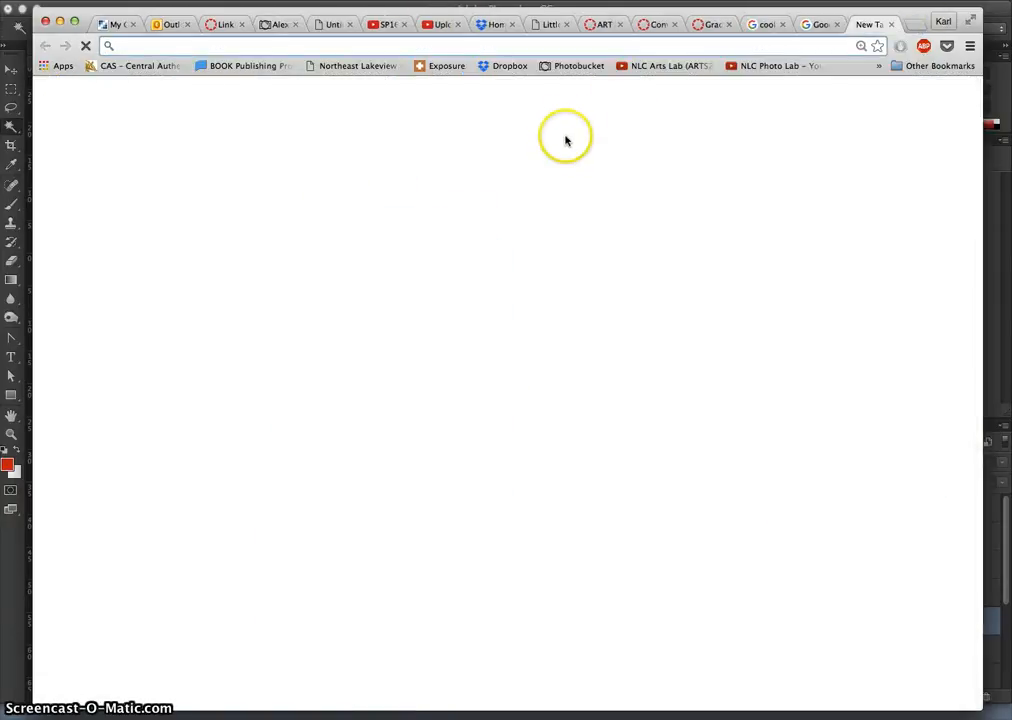
{"action": "type", "text": "edwin"}
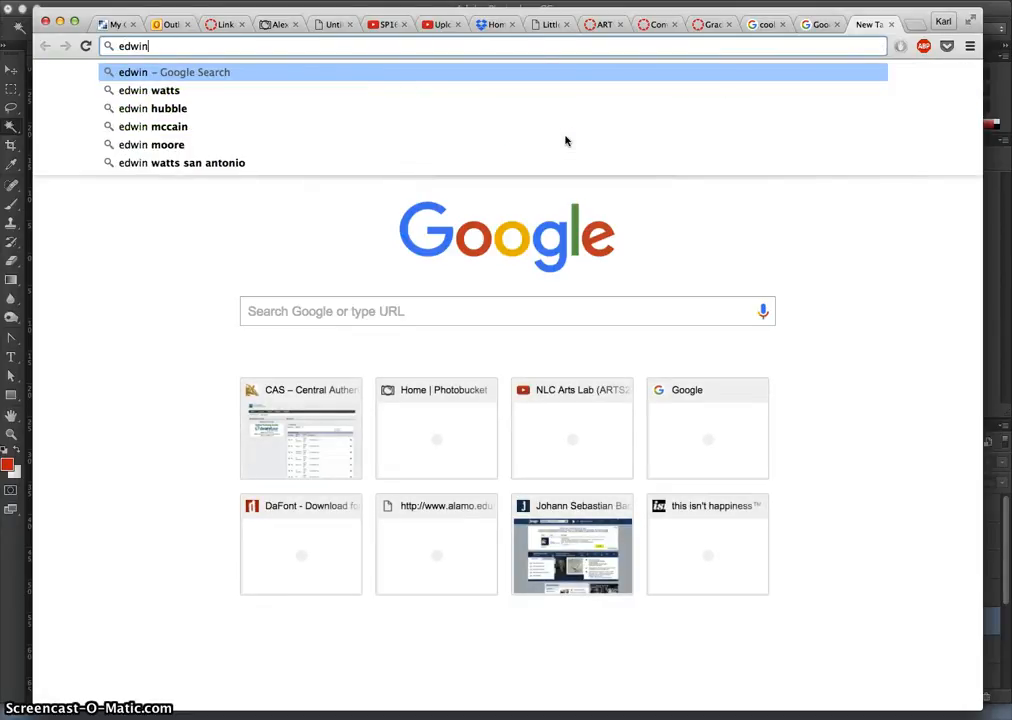
{"action": "type", "text": " ushira"}
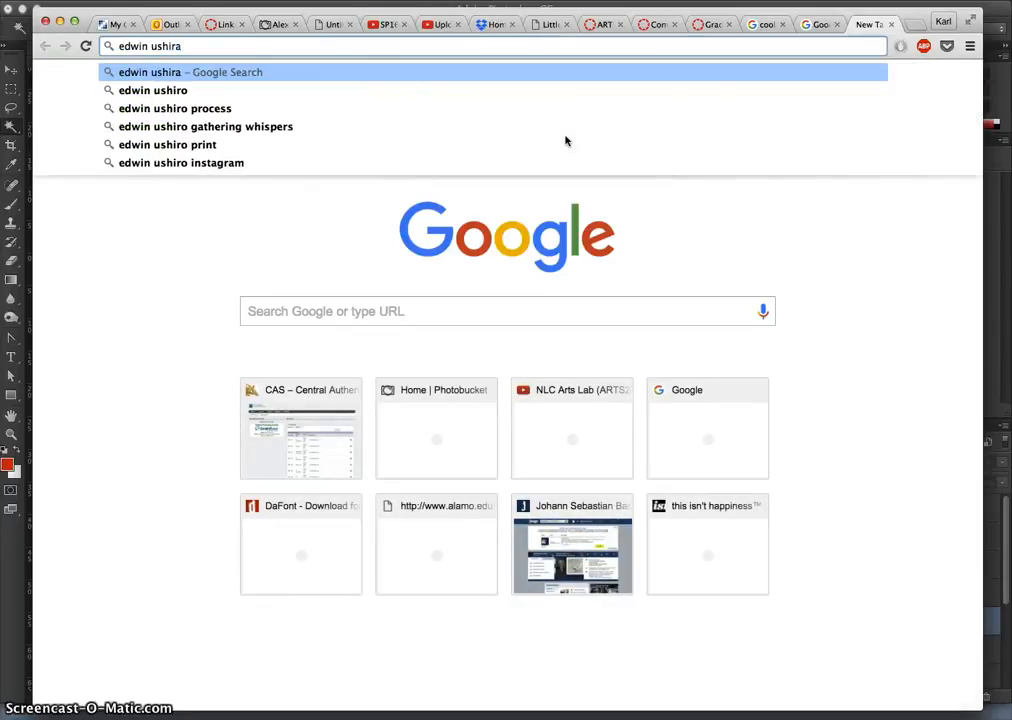
{"action": "key", "text": "Return"}
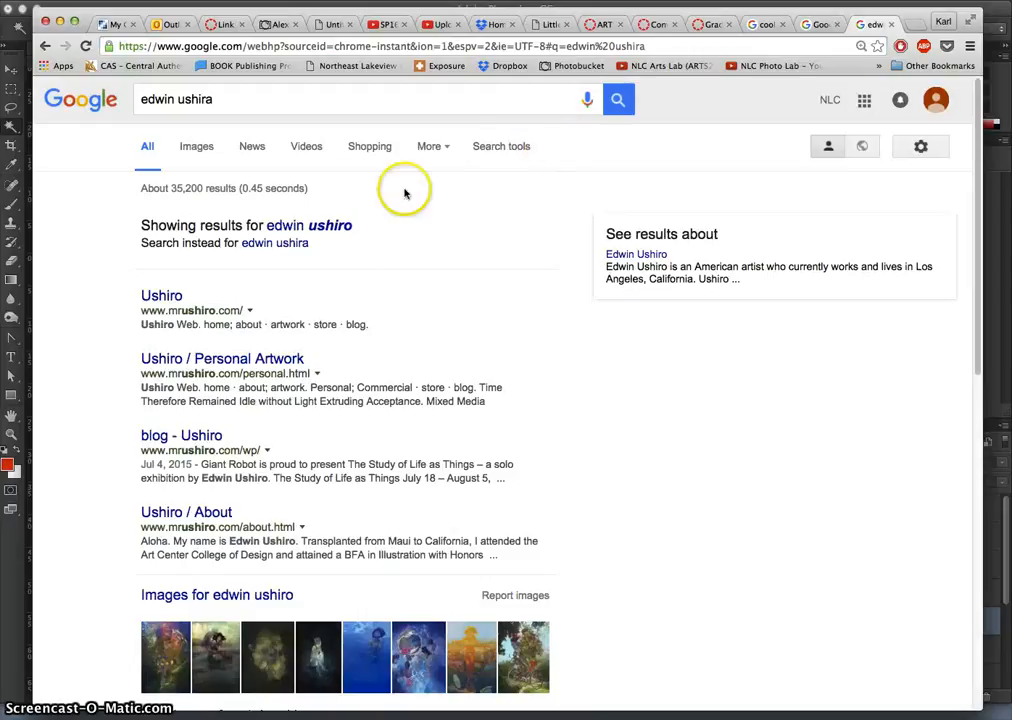
Open the image results for edwin ushiro and browse through the paintings
{"action": "left_click", "coordinate": [244, 598]}
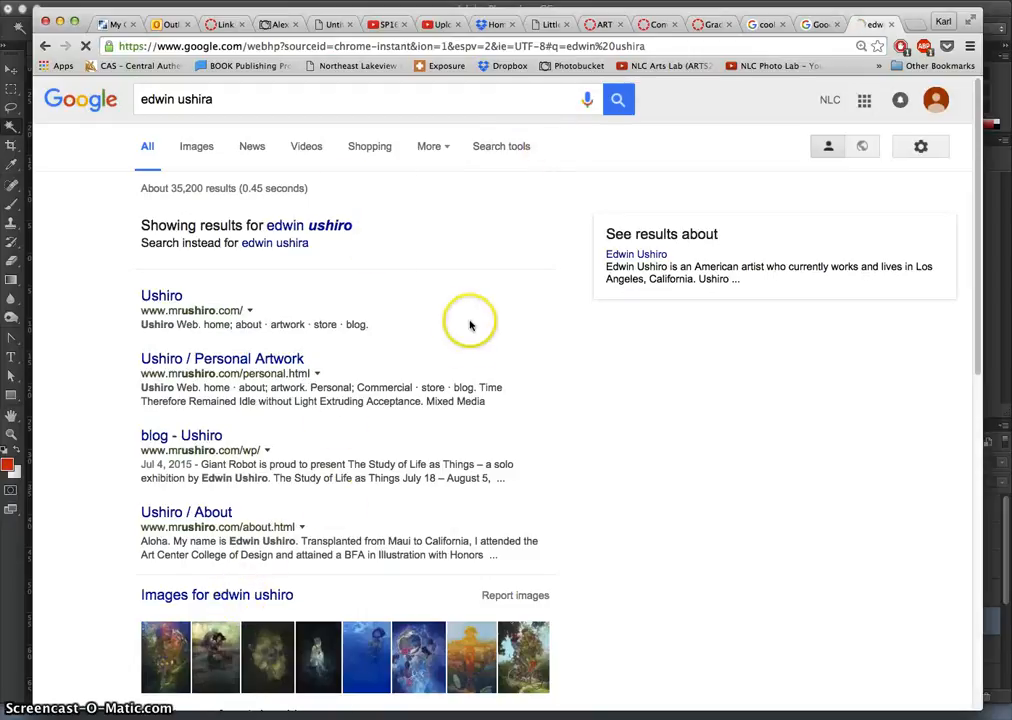
{"action": "scroll", "coordinate": [493, 399], "scroll_direction": "down", "scroll_amount": 1}
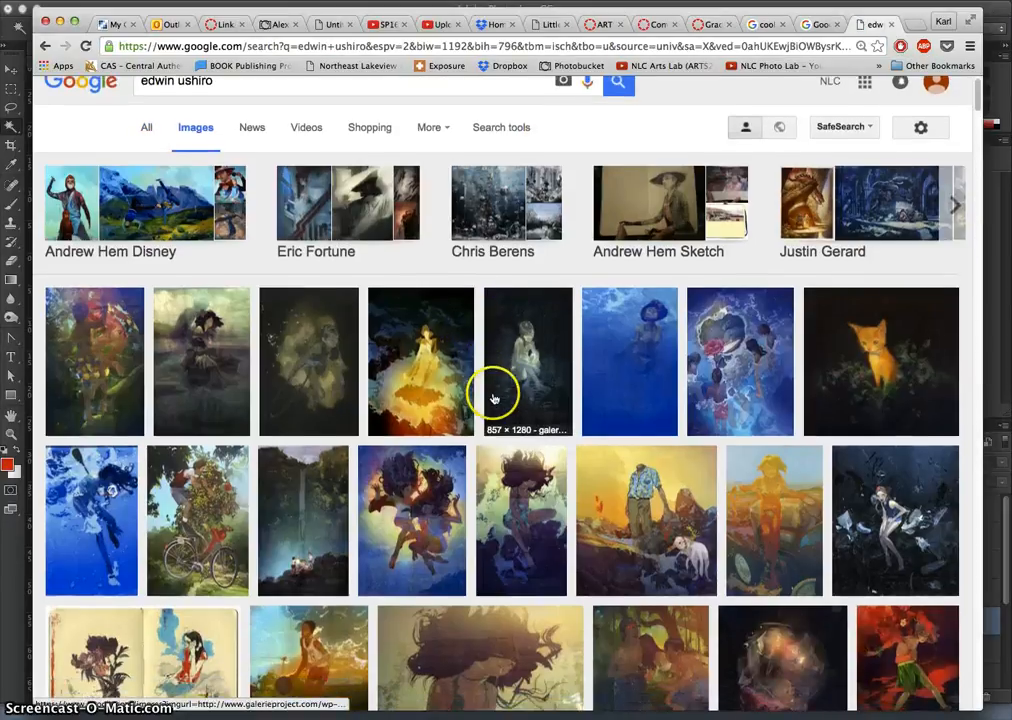
{"action": "scroll", "coordinate": [493, 399], "scroll_direction": "down", "scroll_amount": 4}
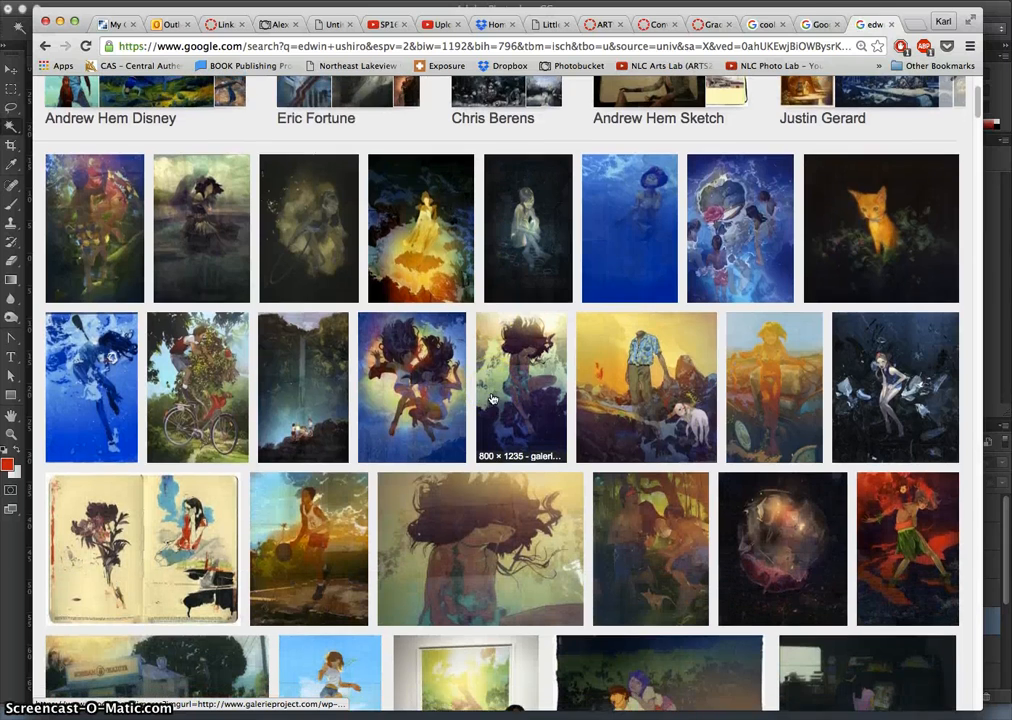
{"action": "scroll", "coordinate": [491, 399], "scroll_direction": "down", "scroll_amount": 1}
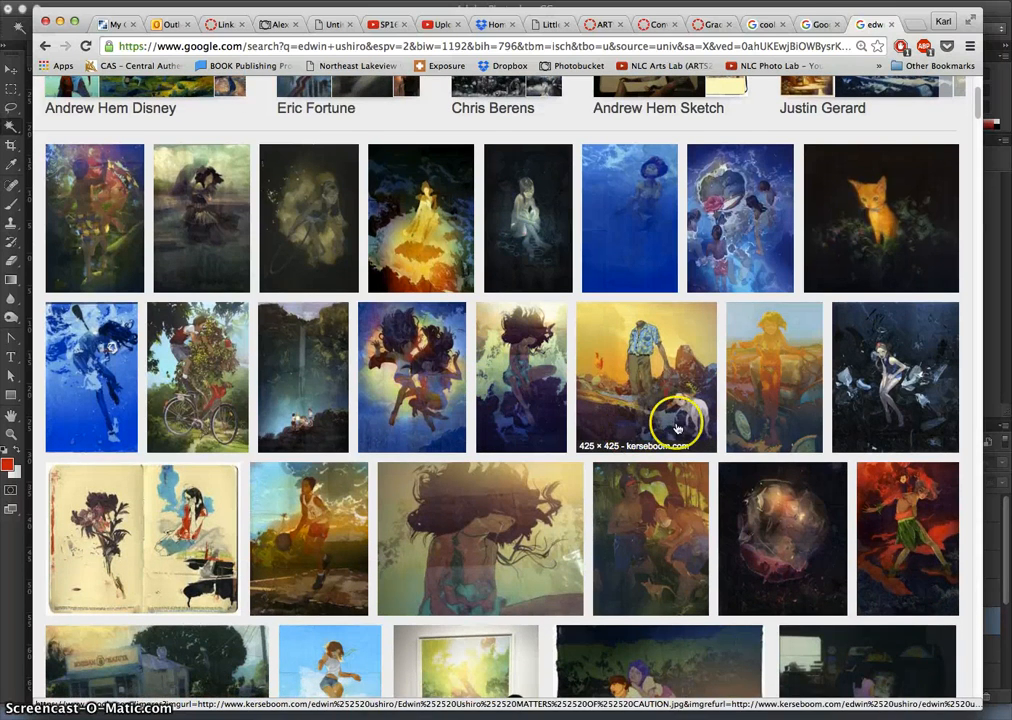
{"action": "left_click", "coordinate": [676, 428]}
{"action": "scroll", "coordinate": [673, 428], "scroll_direction": "down", "scroll_amount": 10}
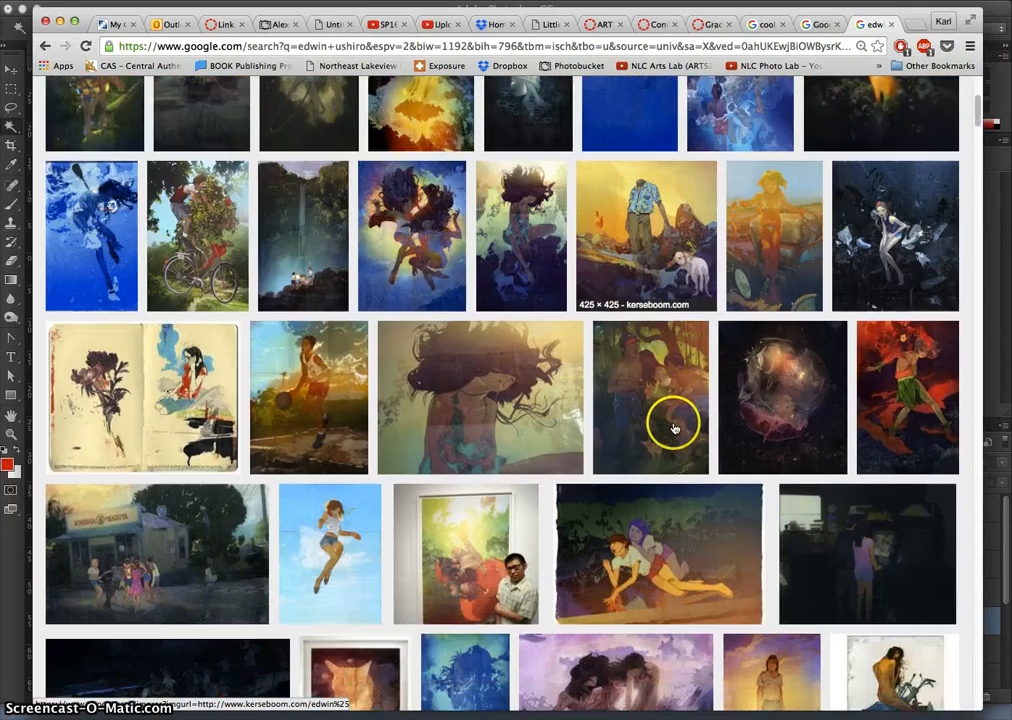
{"action": "scroll", "coordinate": [673, 428], "scroll_direction": "up", "scroll_amount": 10}
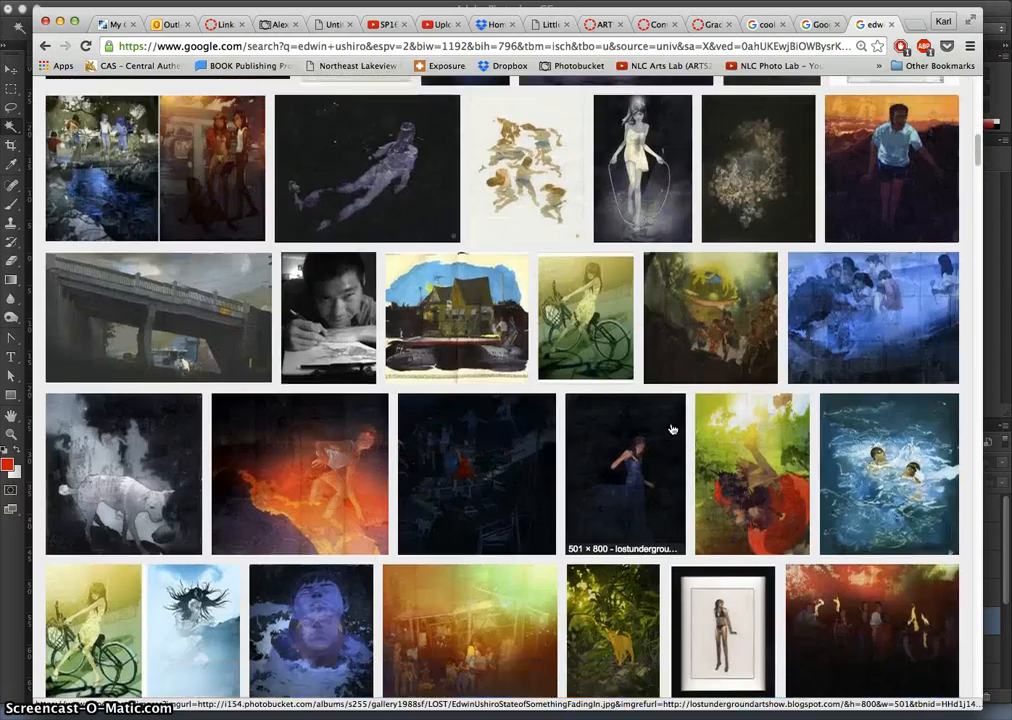
{"action": "scroll", "coordinate": [673, 428], "scroll_direction": "down", "scroll_amount": 2}
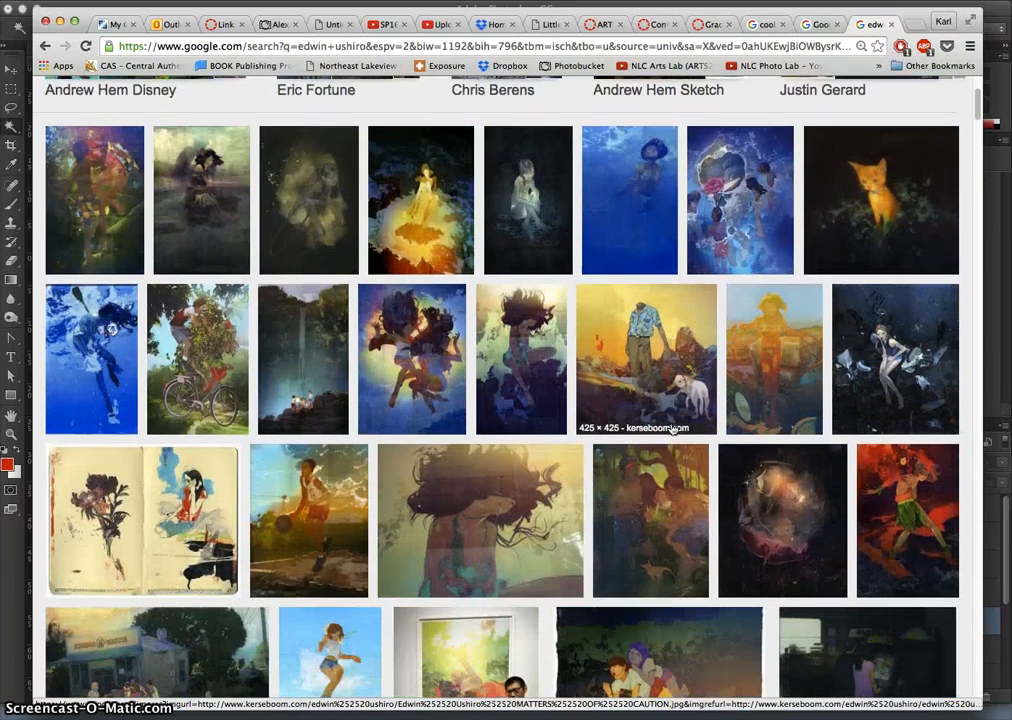
{"action": "scroll", "coordinate": [673, 428], "scroll_direction": "up", "scroll_amount": 3}
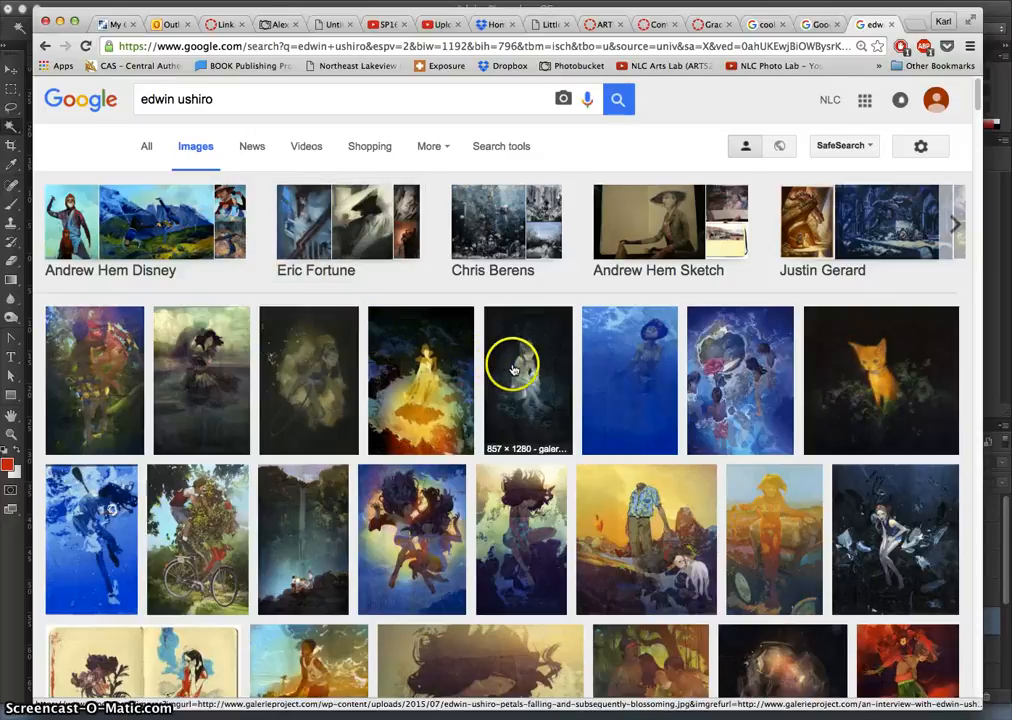
{"action": "scroll", "coordinate": [500, 368], "scroll_direction": "down", "scroll_amount": 1}
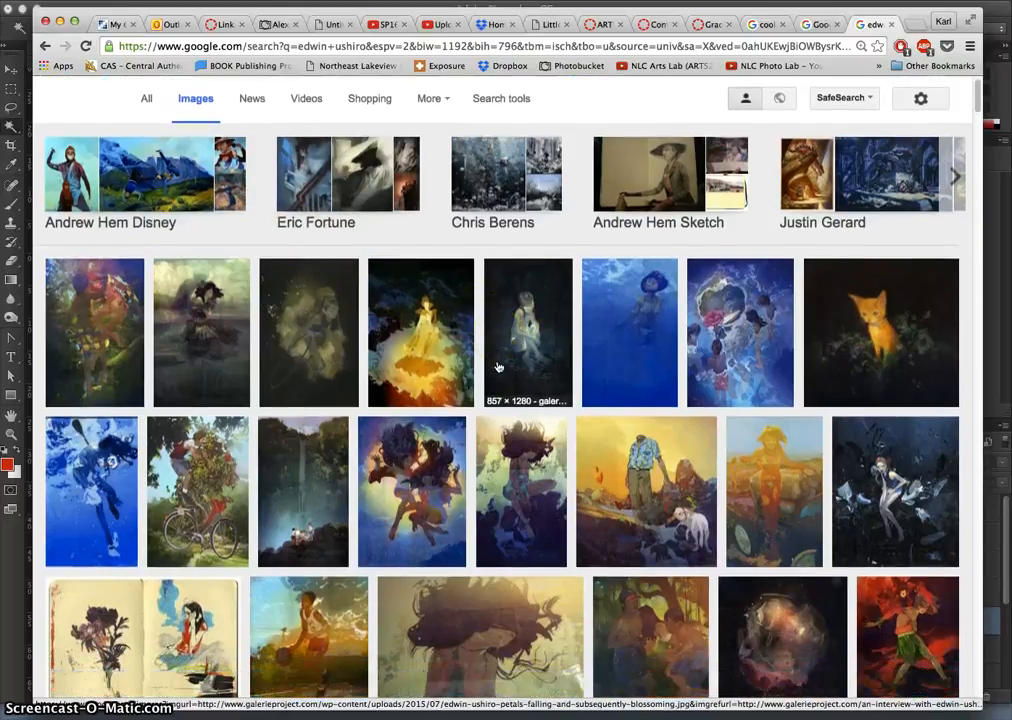
{"action": "scroll", "coordinate": [498, 367], "scroll_direction": "down", "scroll_amount": 1}
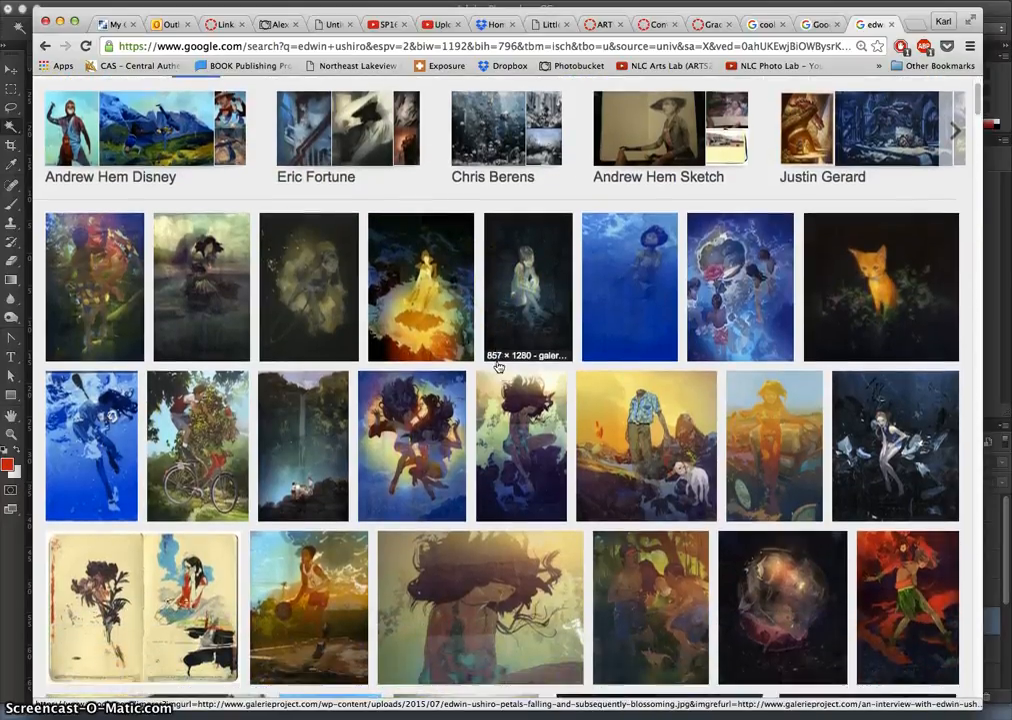
{"action": "scroll", "coordinate": [500, 360], "scroll_direction": "up", "scroll_amount": 1}
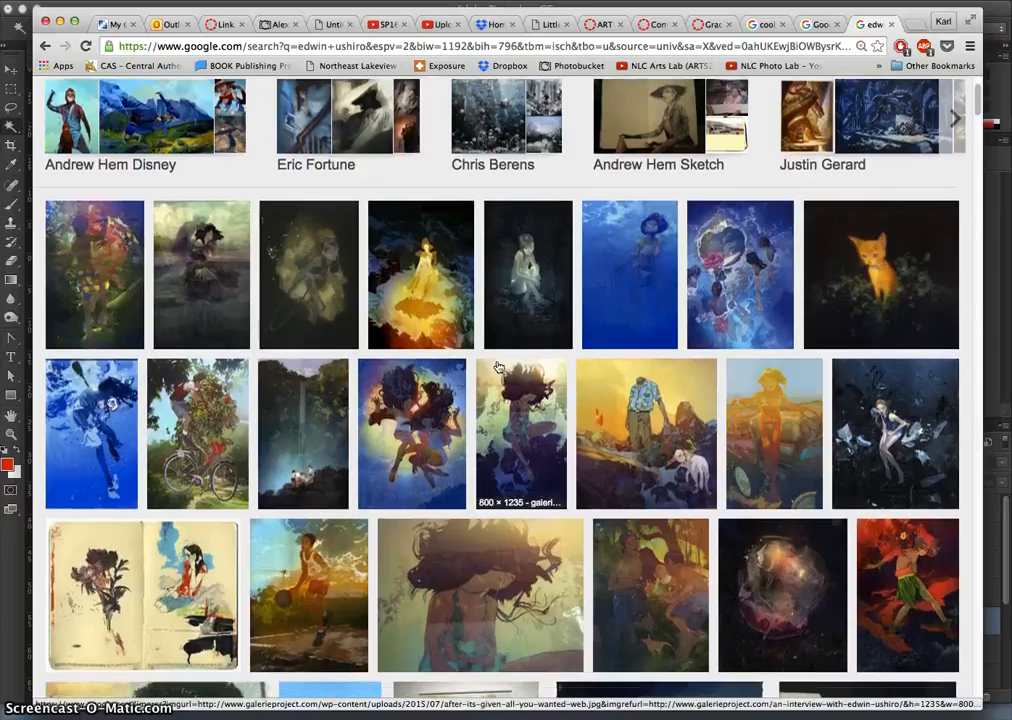
Open the orange kitten, headless man with dog, and two floating girls paintings in separate new tabs
{"action": "right_click", "coordinate": [712, 282]}
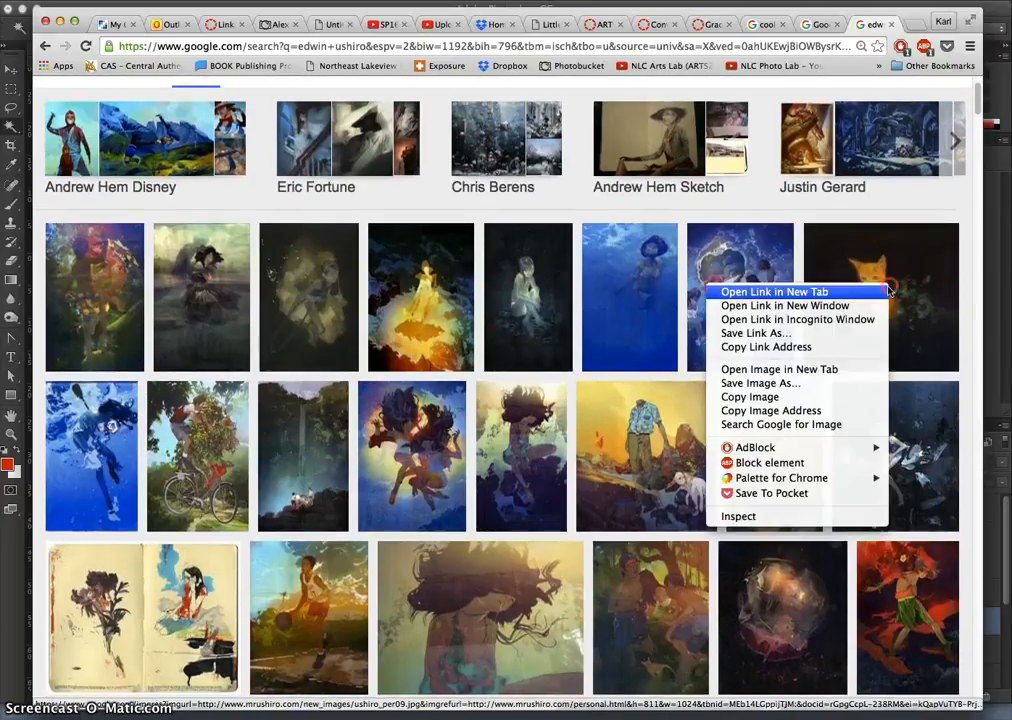
{"action": "left_click", "coordinate": [755, 289]}
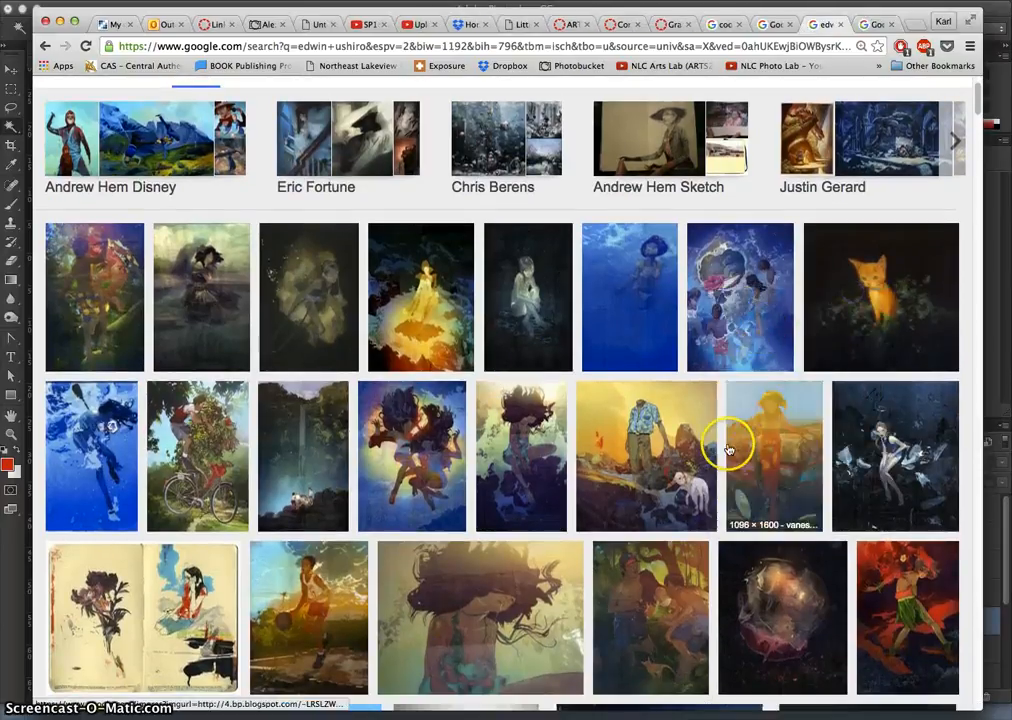
{"action": "right_click", "coordinate": [656, 441]}
{"action": "left_click", "coordinate": [658, 444]}
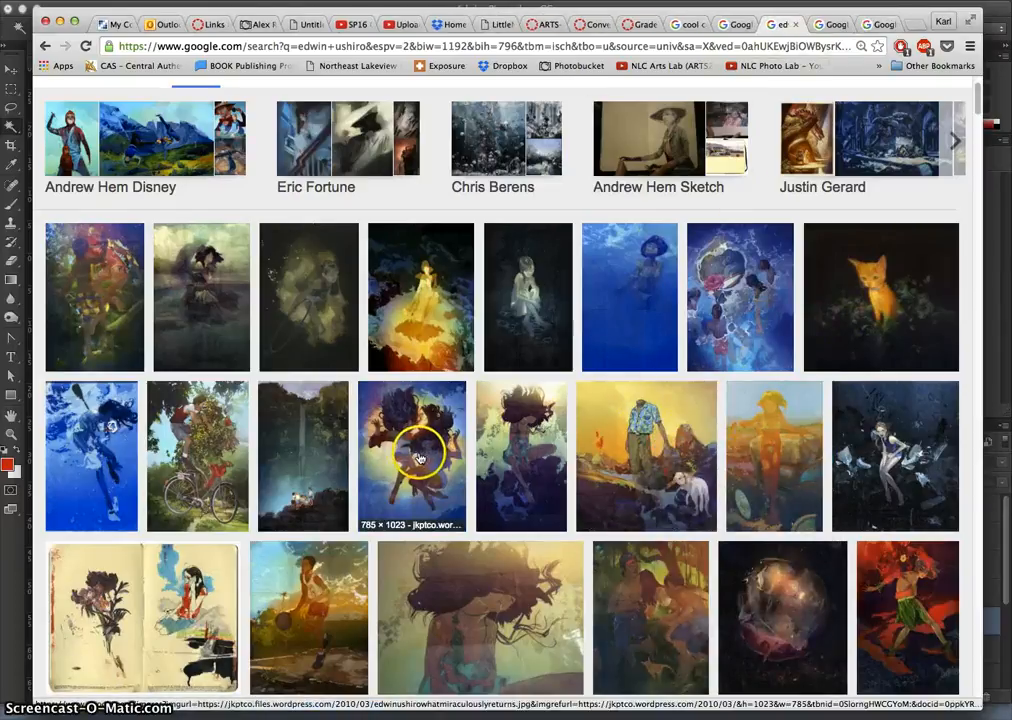
{"action": "right_click", "coordinate": [416, 457]}
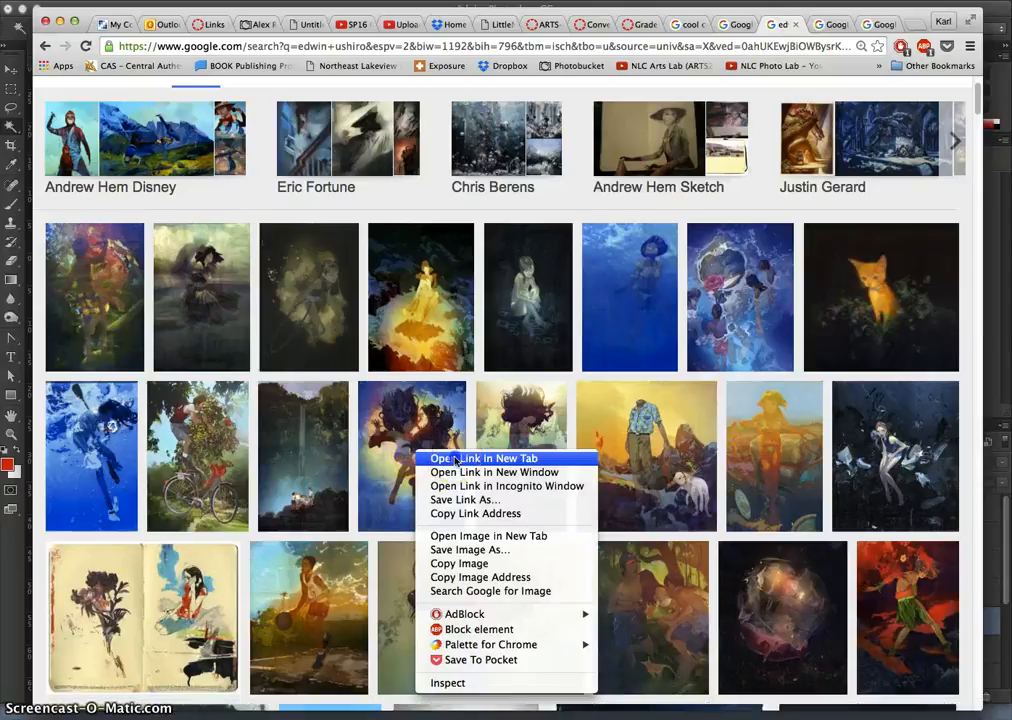
{"action": "left_click", "coordinate": [428, 458]}
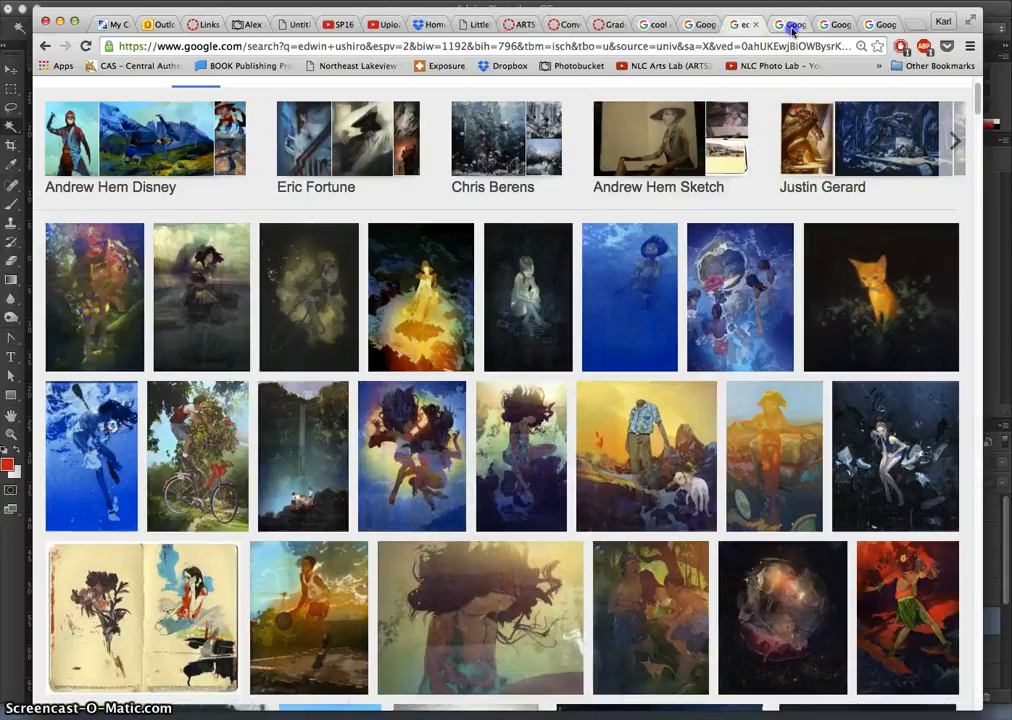
Examine the orange kitten painting, and open the standalone image of the headless man with the dog for close study
{"action": "left_click", "coordinate": [792, 28]}
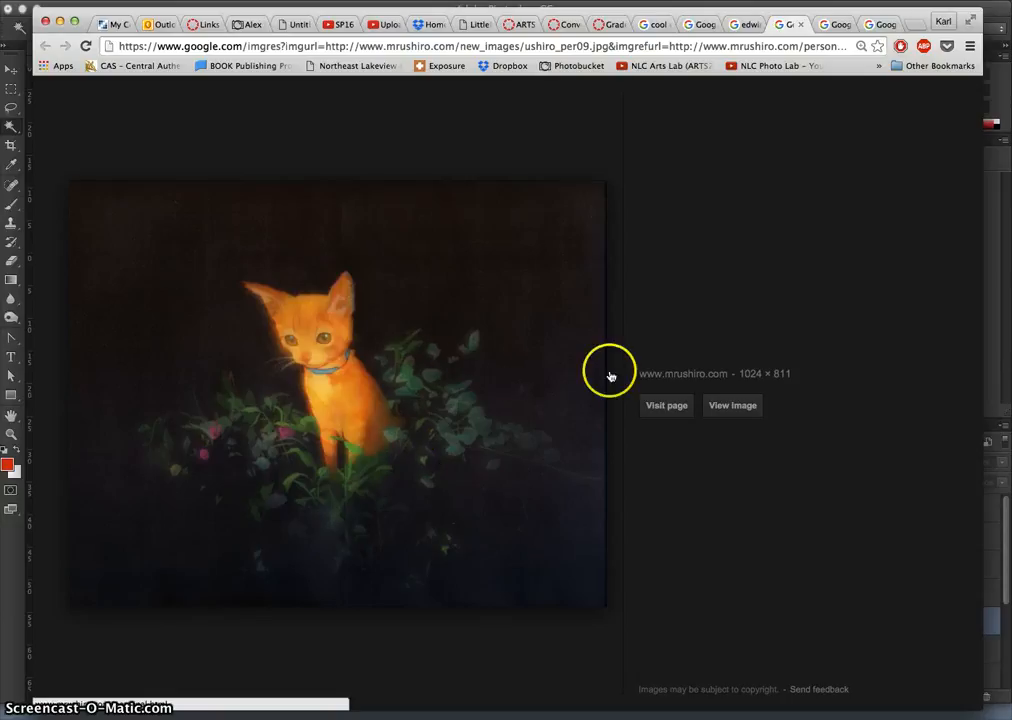
{"action": "left_click", "coordinate": [836, 24]}
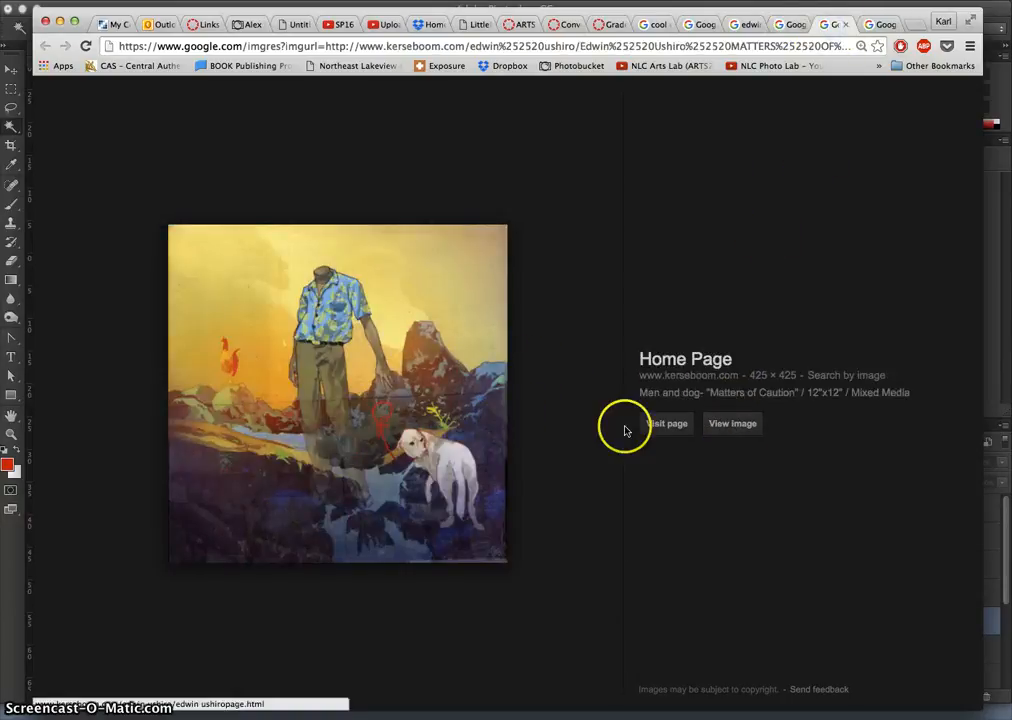
{"action": "left_click", "coordinate": [718, 424]}
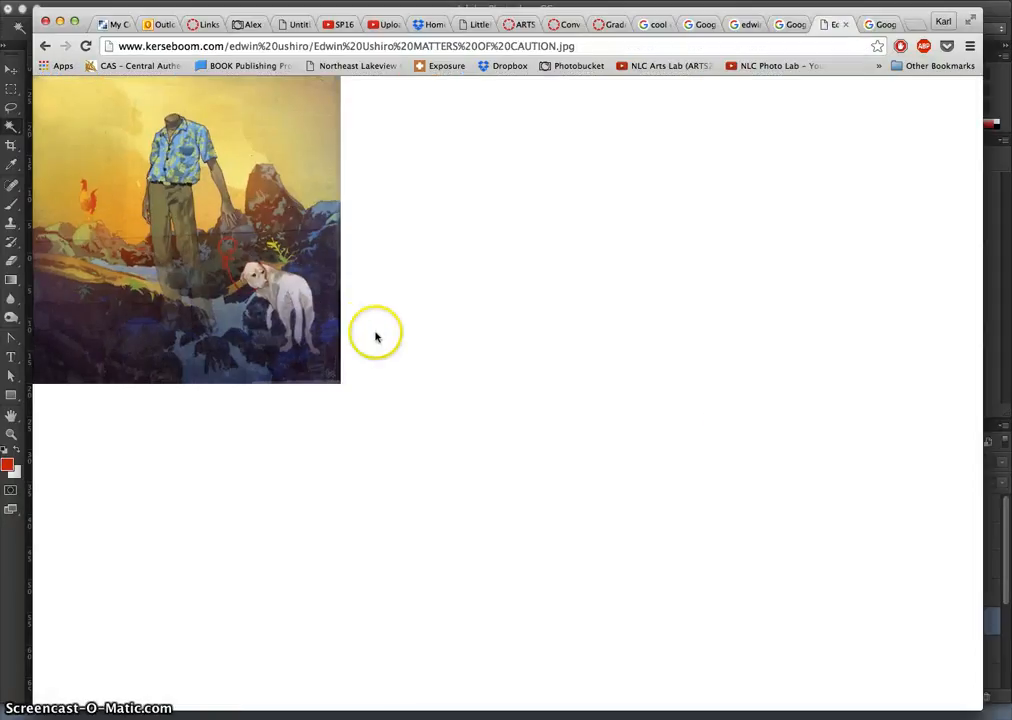
{"action": "key", "text": "super+equal"}
{"action": "key", "text": "super+equal"}
{"action": "key", "text": "super+equal"}
{"action": "key", "text": "super+equal"}
{"action": "key", "text": "super+equal"}
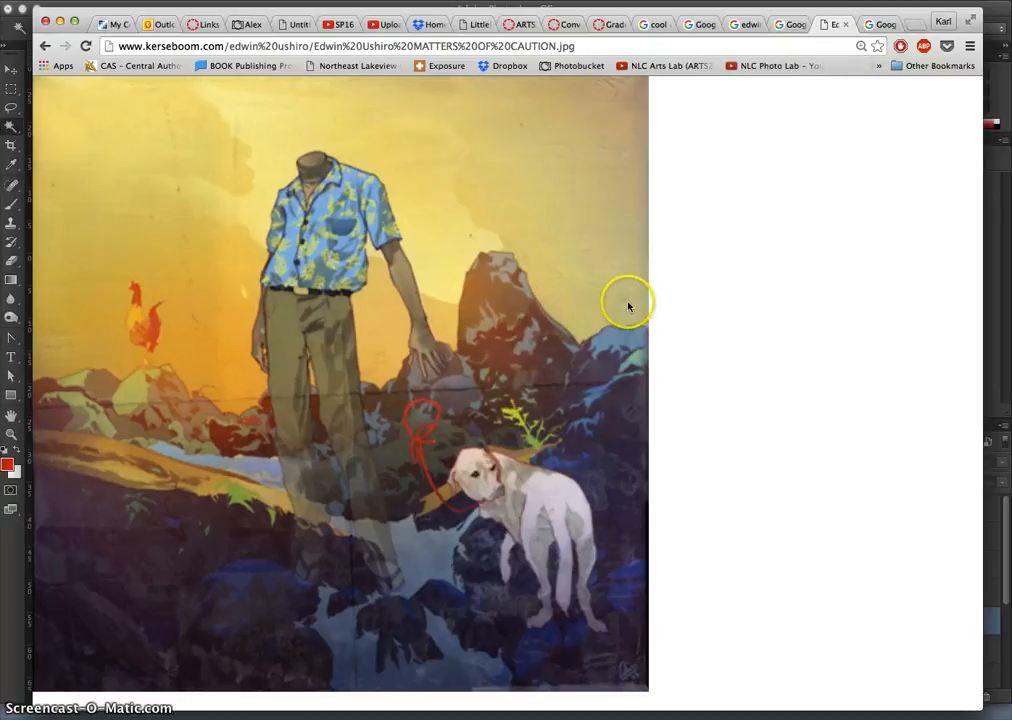
Open the standalone image of the two floating girls painting and study its flat color shapes
{"action": "left_click", "coordinate": [885, 24]}
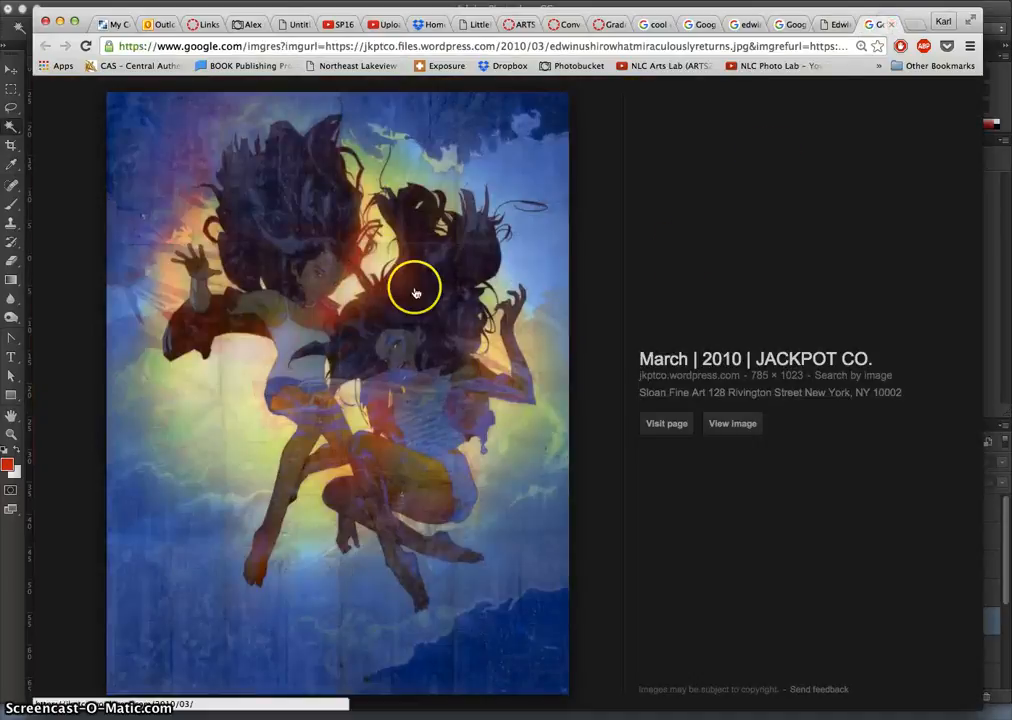
{"action": "left_click", "coordinate": [732, 423]}
{"action": "left_click", "coordinate": [384, 323]}
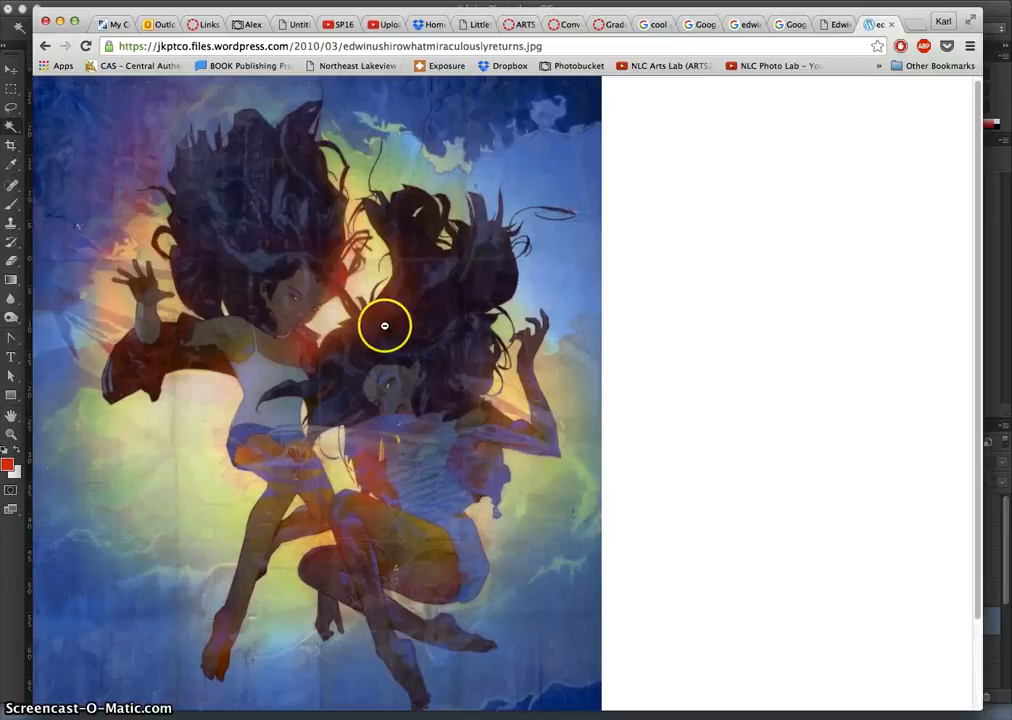
{"action": "left_click", "coordinate": [646, 142]}
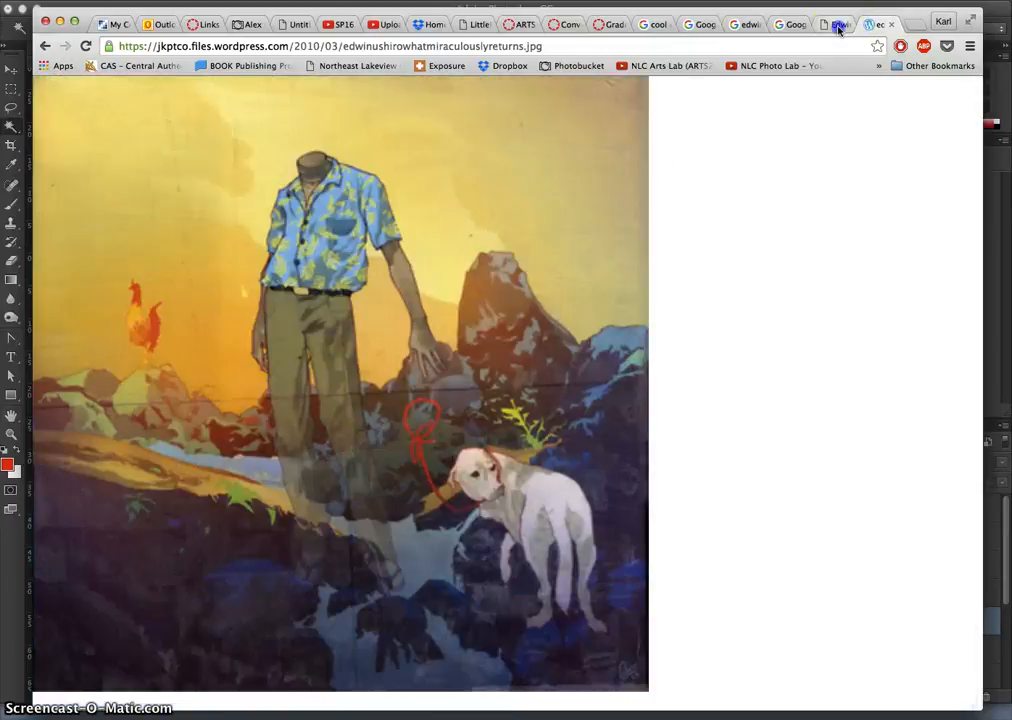
Return to the man-and-dog painting and save a copy to the desktop exposed beside the browser window
{"action": "left_click", "coordinate": [838, 25]}
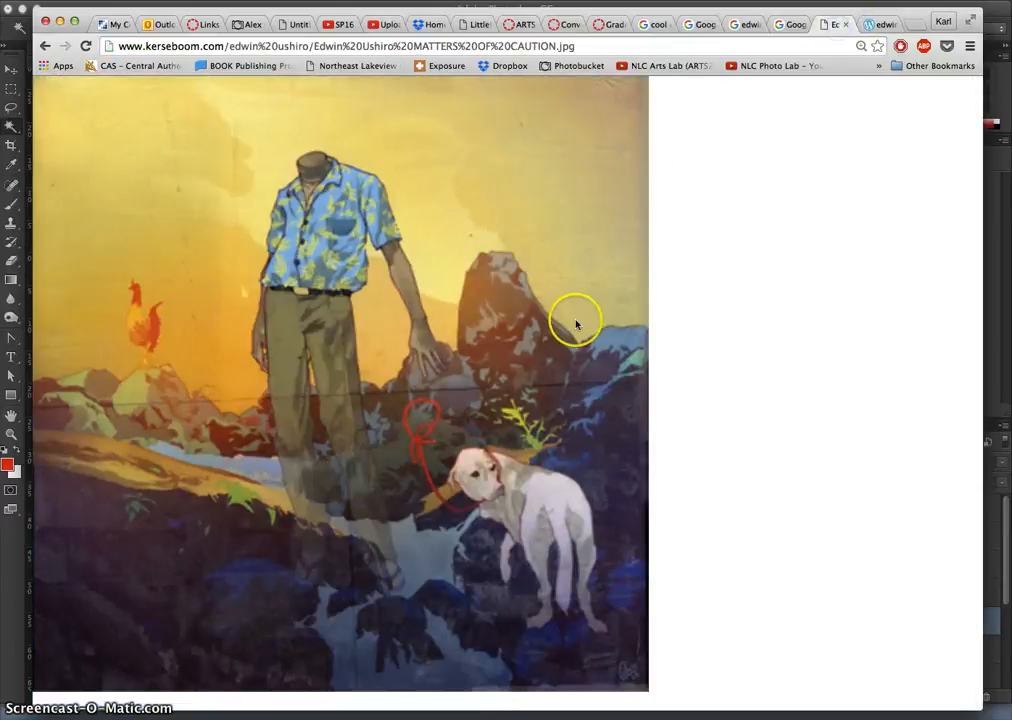
{"action": "key", "text": "super+minus"}
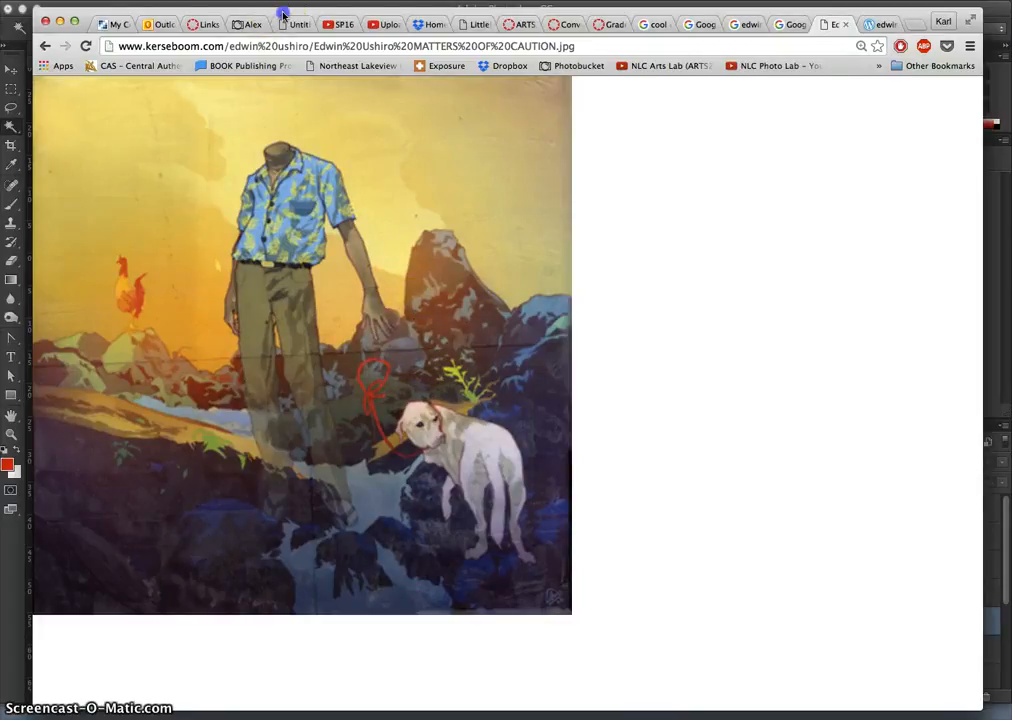
{"action": "left_click_drag", "start_coordinate": [283, 12], "coordinate": [359, 5]}
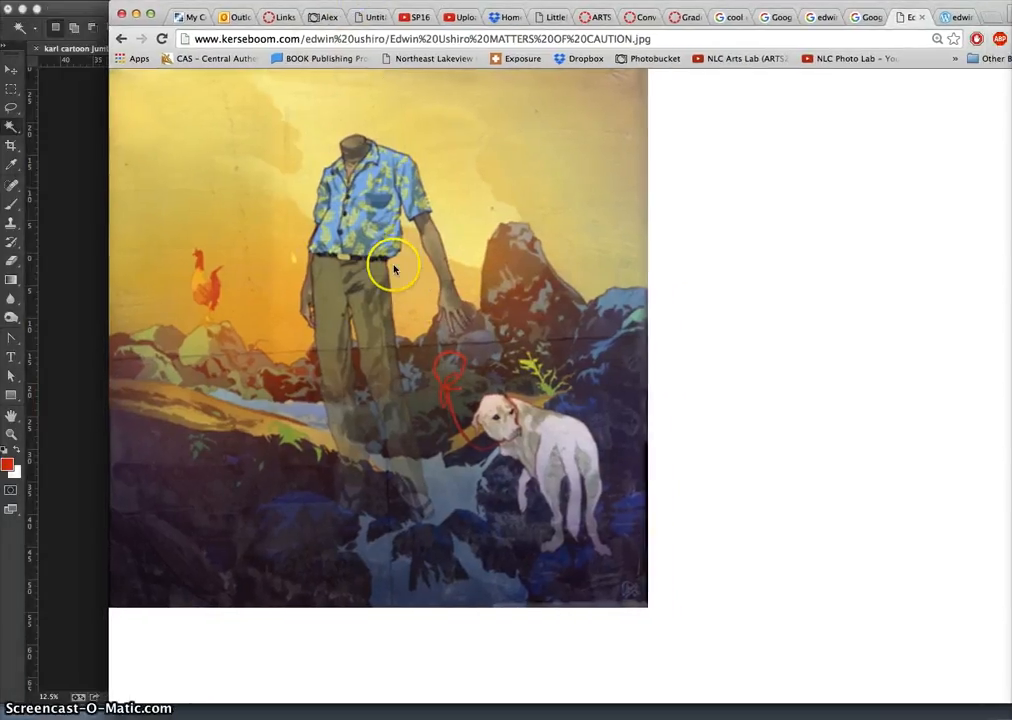
{"action": "left_click_drag", "start_coordinate": [362, 283], "coordinate": [830, 714]}
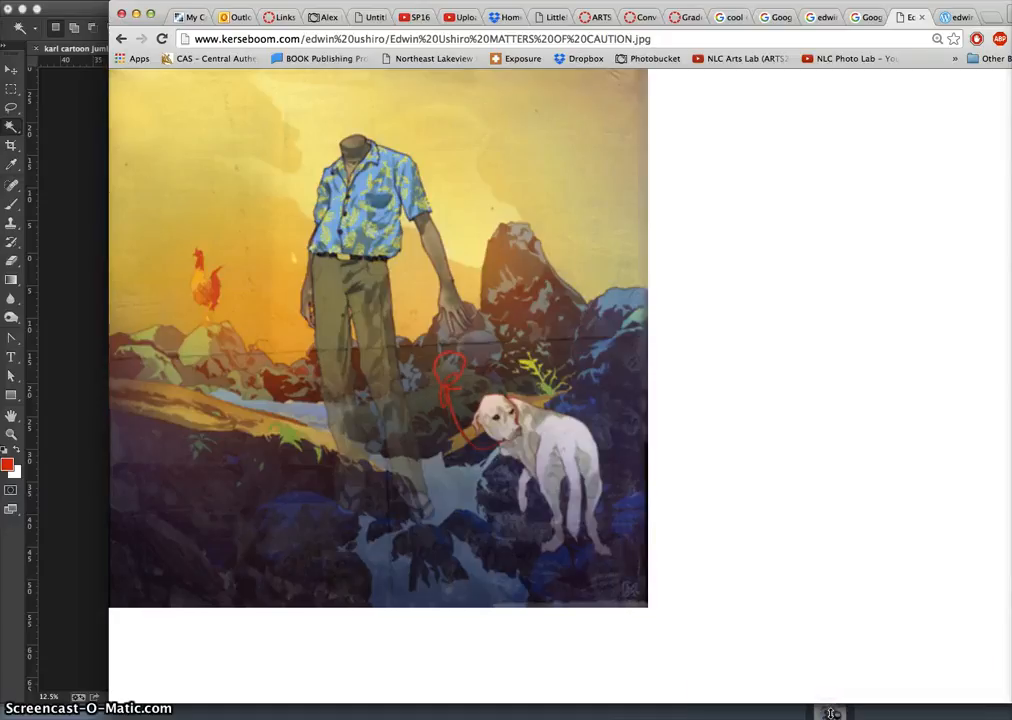
{"action": "right_click", "coordinate": [390, 252]}
{"action": "left_click", "coordinate": [447, 273]}
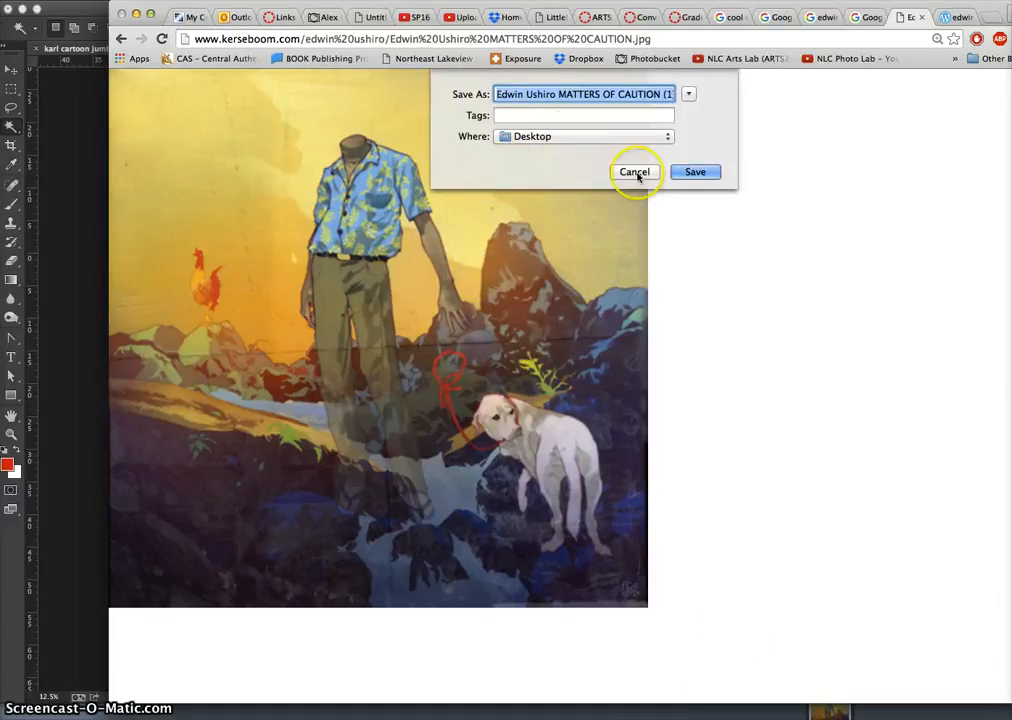
{"action": "left_click", "coordinate": [637, 173]}
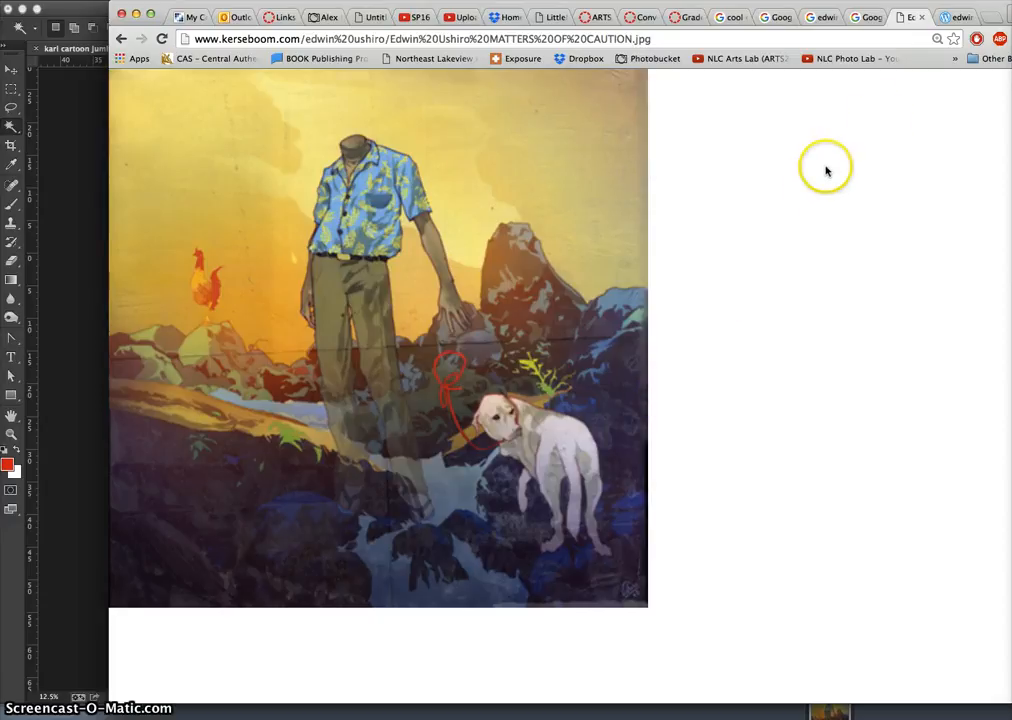
Reveal the desktop and move the saved man-and-dog image file farther up
{"action": "key", "text": "F11"}
{"action": "left_click_drag", "start_coordinate": [870, 710], "coordinate": [572, 205]}
{"action": "left_click", "coordinate": [621, 228]}
{"action": "left_click", "coordinate": [565, 203]}
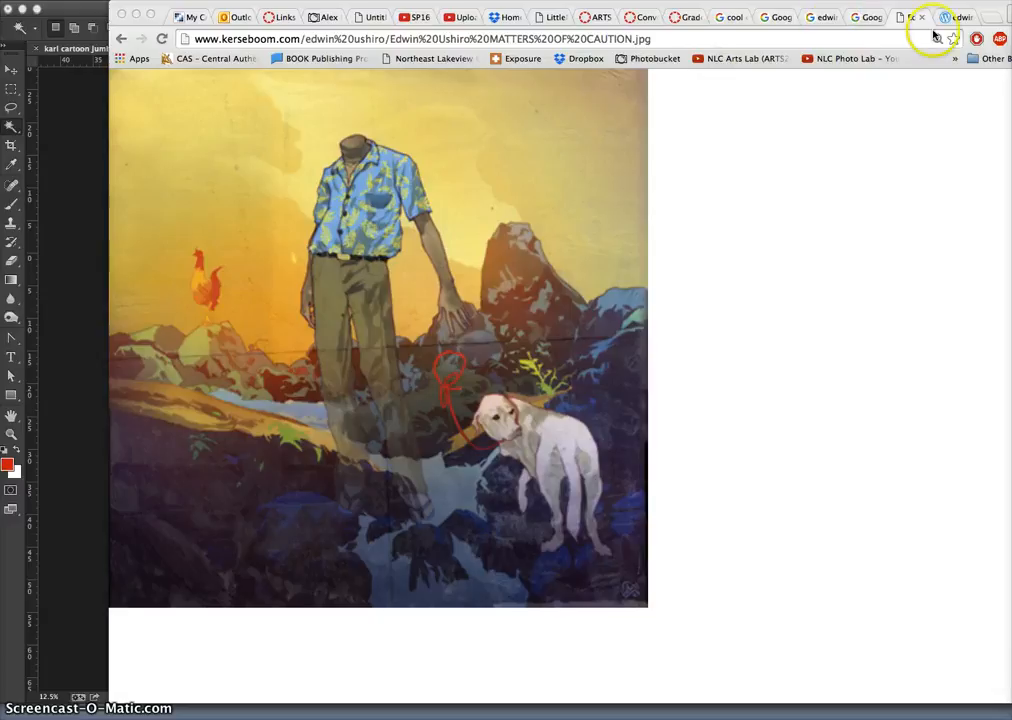
Minimize the browser window and close karl cartoon jumble.psd in Photoshop without saving changes
{"action": "left_click", "coordinate": [137, 15]}
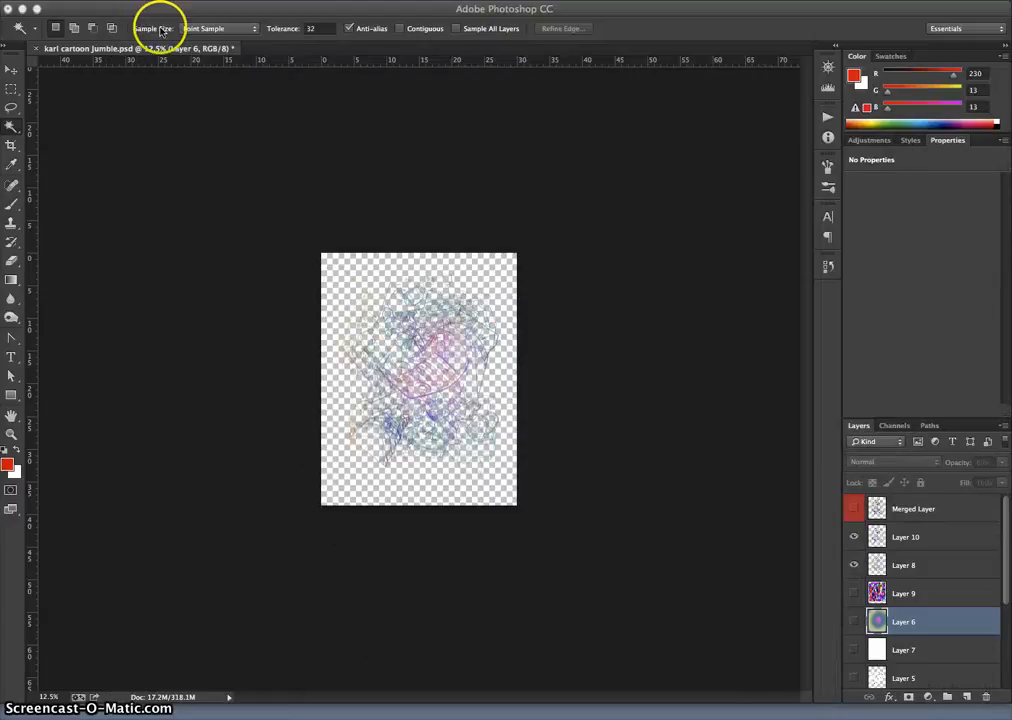
{"action": "left_click", "coordinate": [36, 49]}
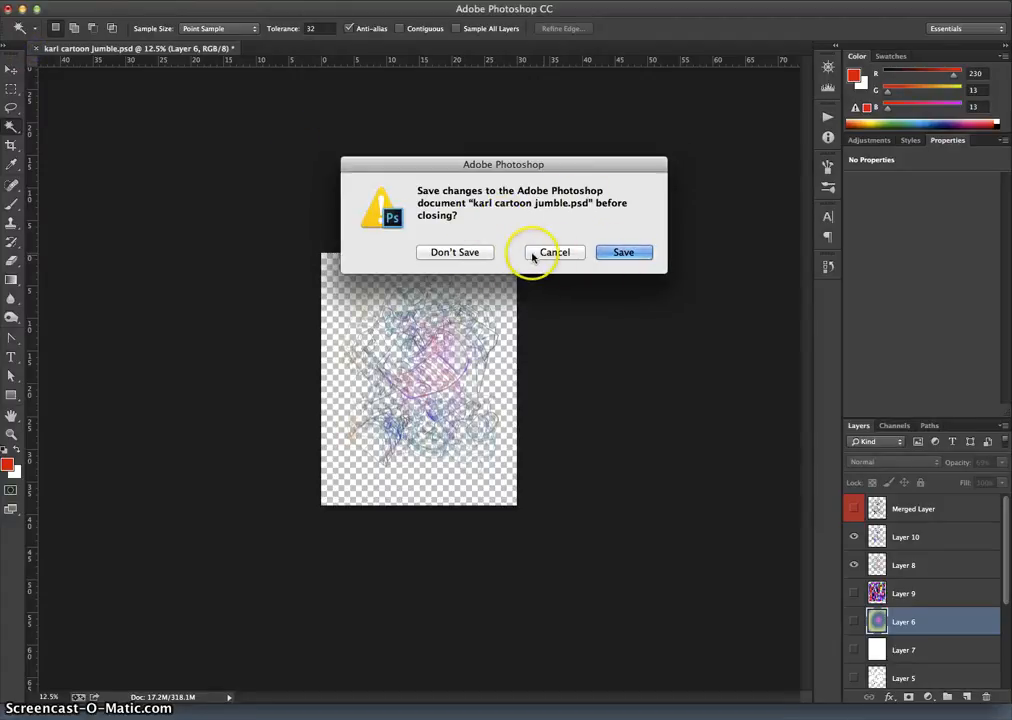
{"action": "left_click", "coordinate": [470, 256]}
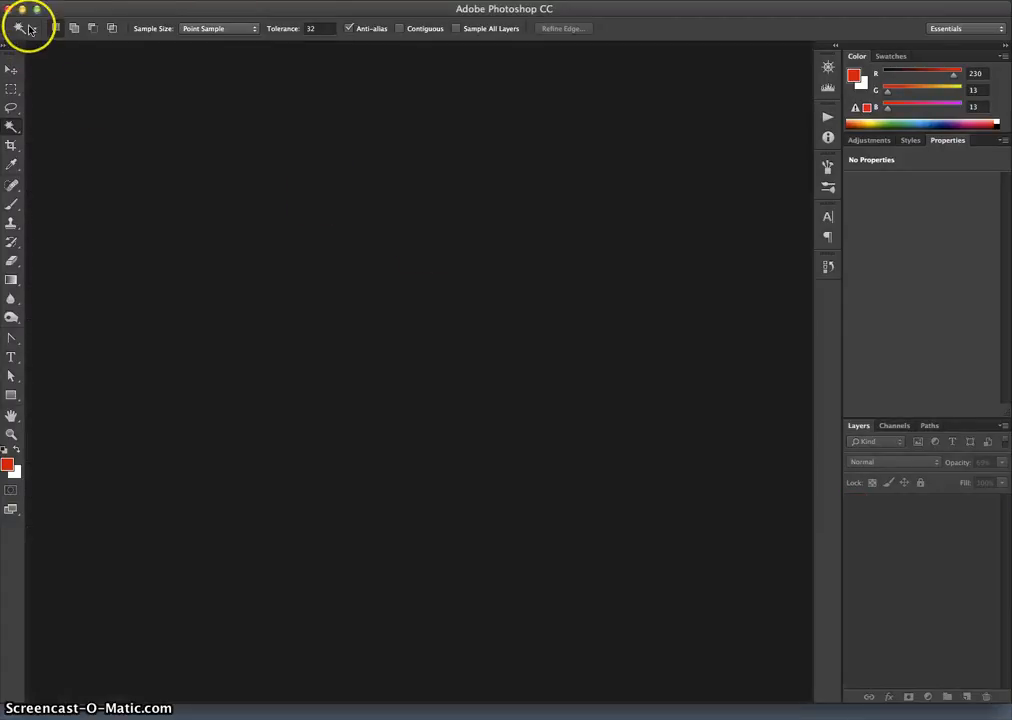
Move the Photoshop window aside, reveal the desktop, and open Edwin Ushiro MATTERS OF CAUTION.jpg in Photoshop
{"action": "double_click", "coordinate": [89, 14]}
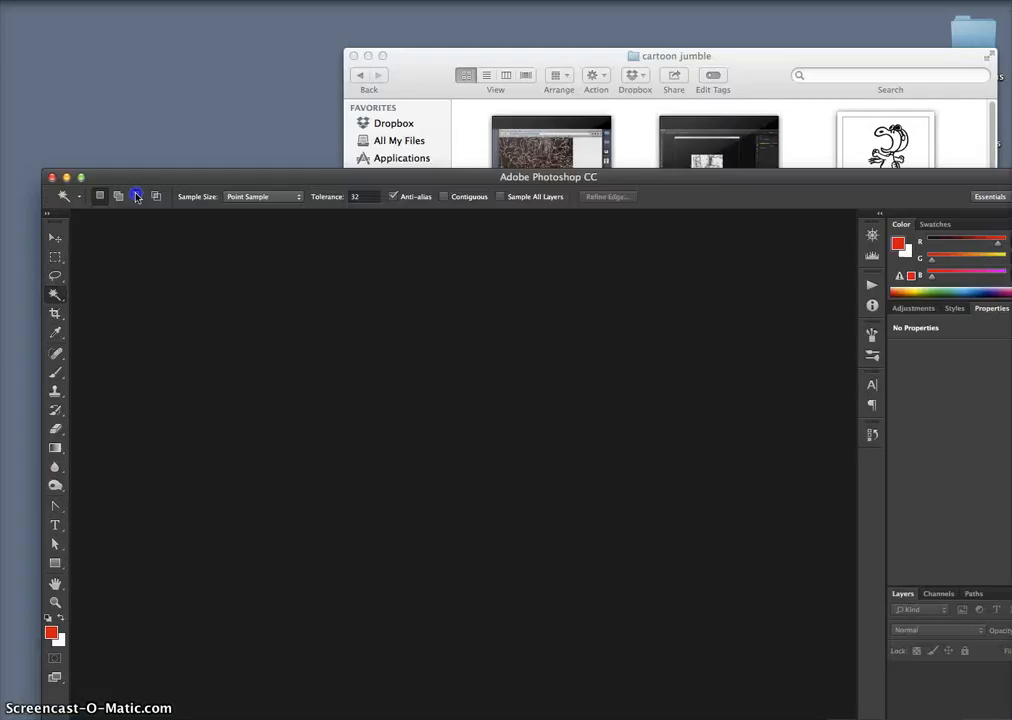
{"action": "double_click", "coordinate": [168, 199]}
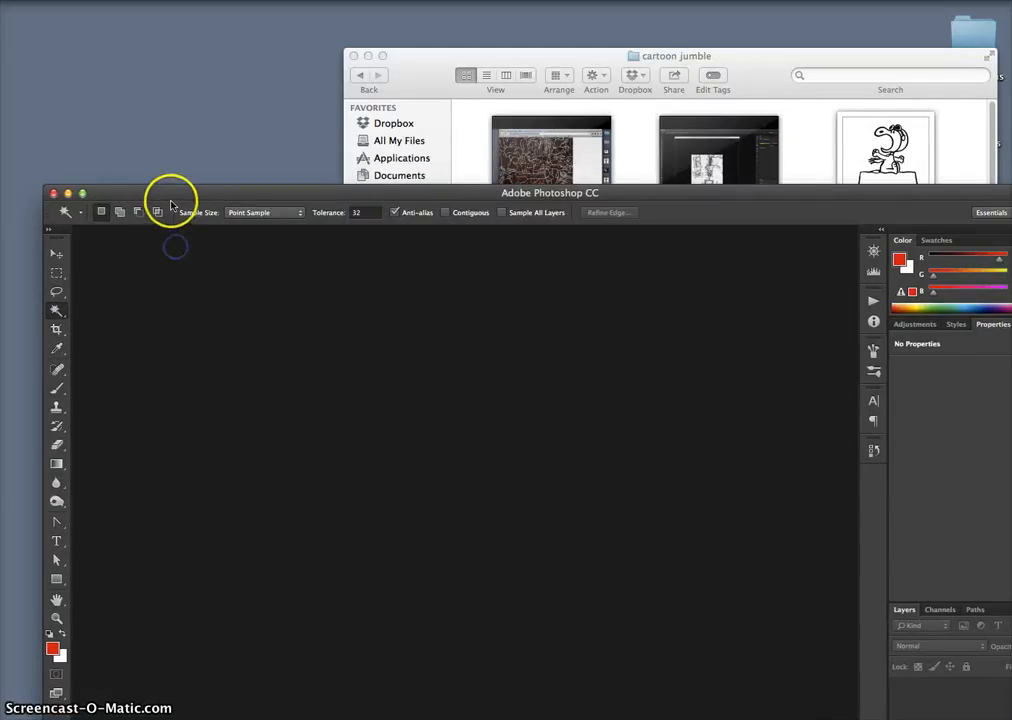
{"action": "key", "text": "super+h"}
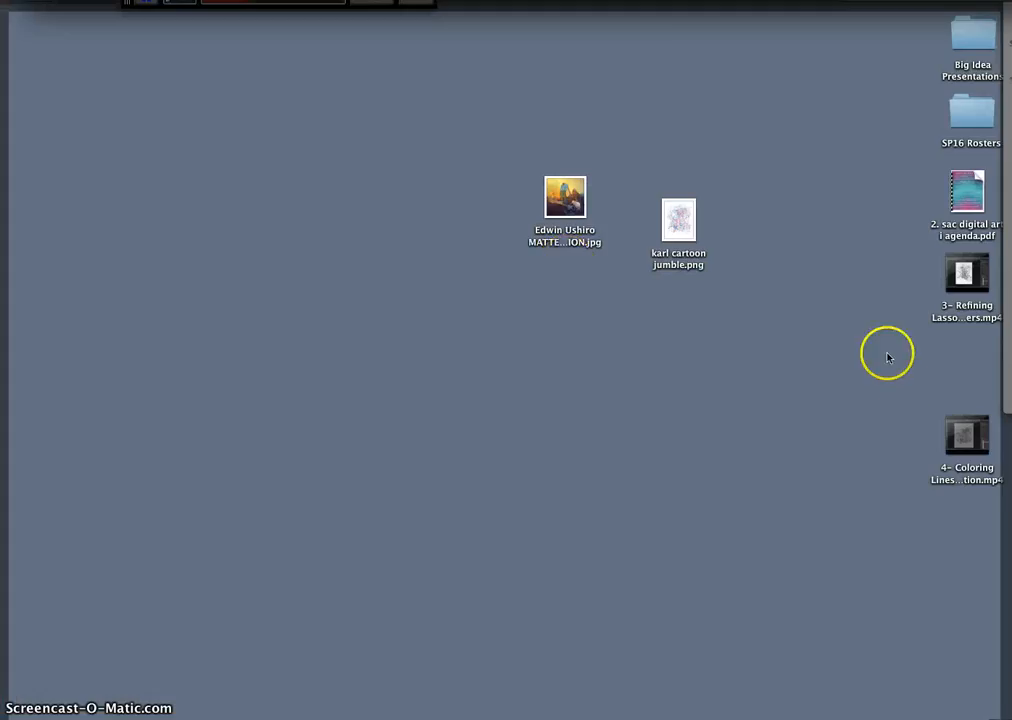
{"action": "right_click", "coordinate": [566, 203]}
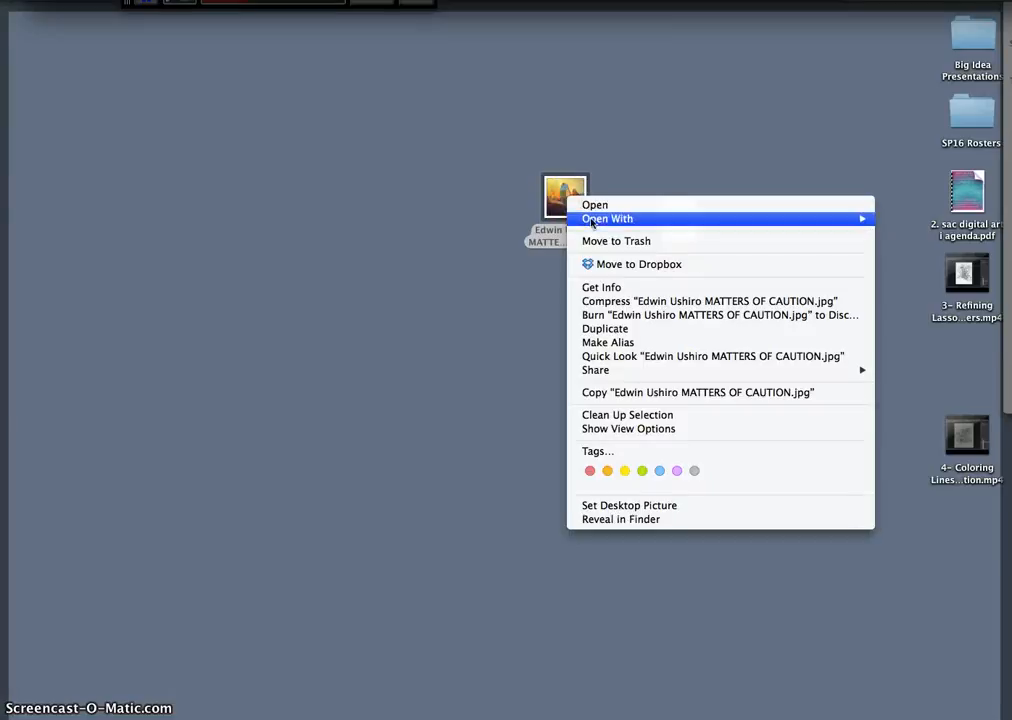
{"action": "mouse_move", "coordinate": [610, 218]}
{"action": "left_click", "coordinate": [534, 290]}
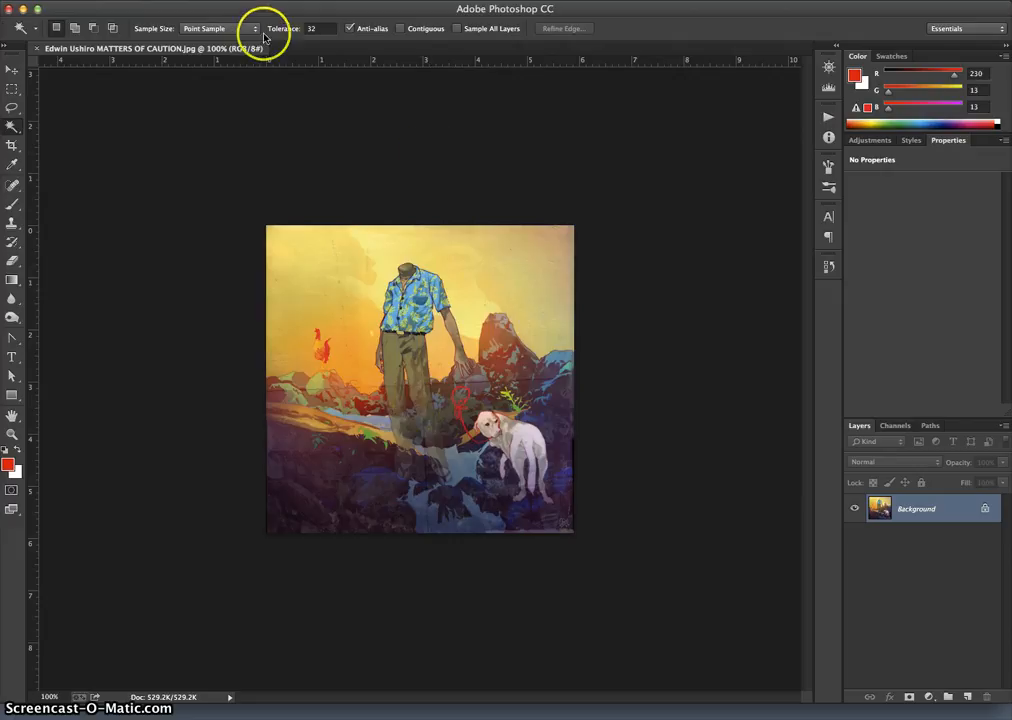
Open the painting's Image Size settings and compare the dimension links with resampling off and on
{"action": "left_click", "coordinate": [180, 0]}
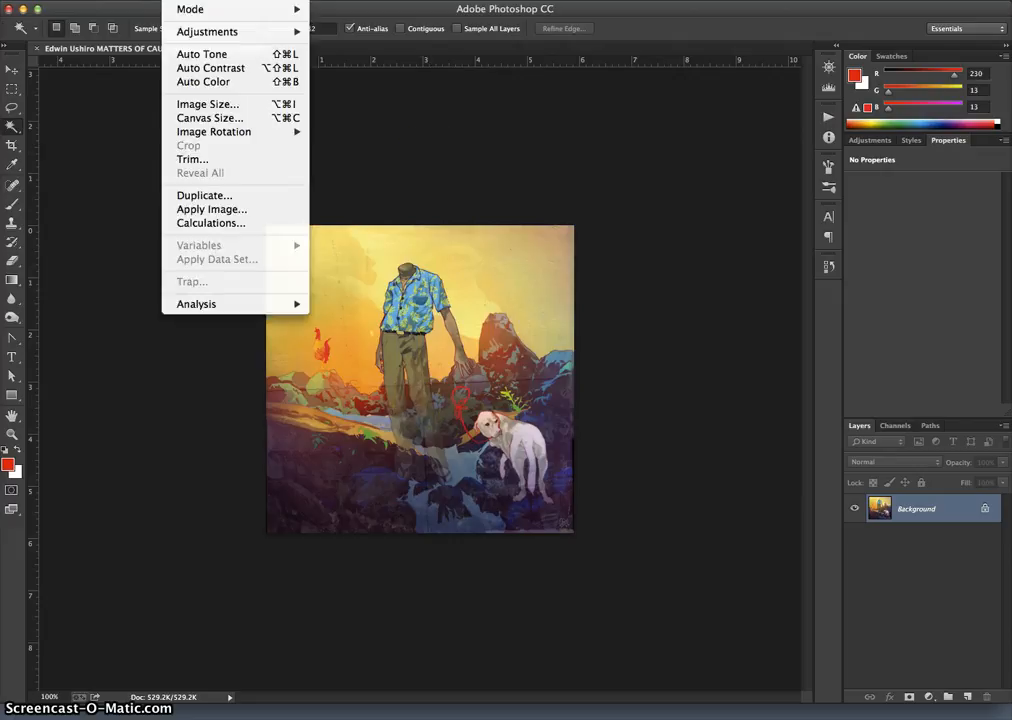
{"action": "left_click", "coordinate": [228, 107]}
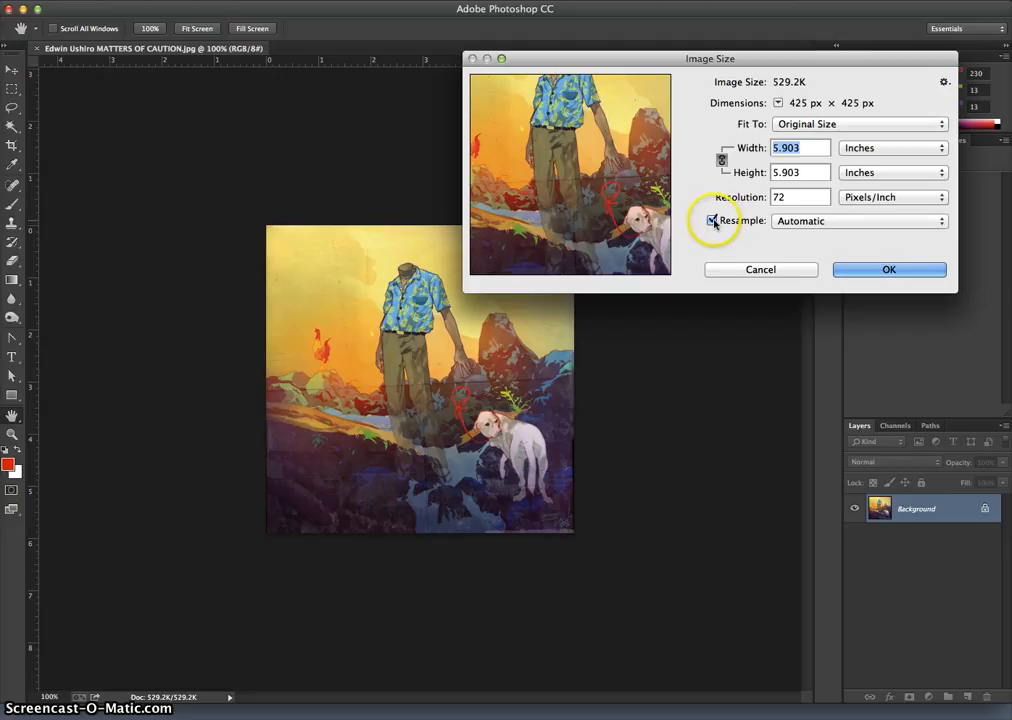
{"action": "left_click", "coordinate": [713, 221]}
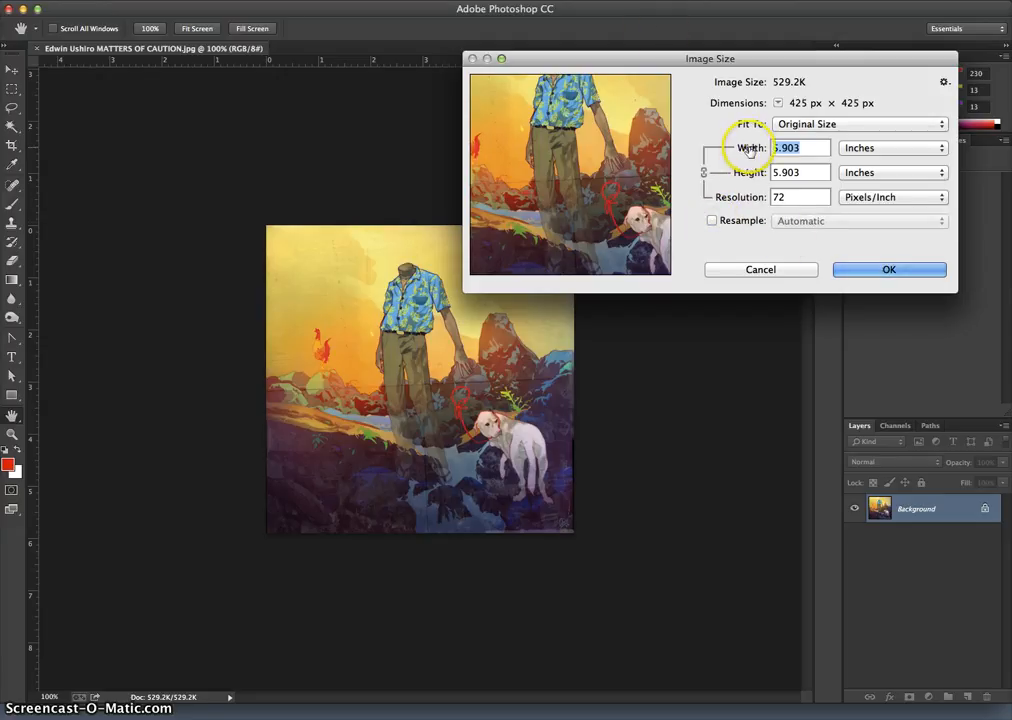
{"action": "left_click", "coordinate": [713, 221]}
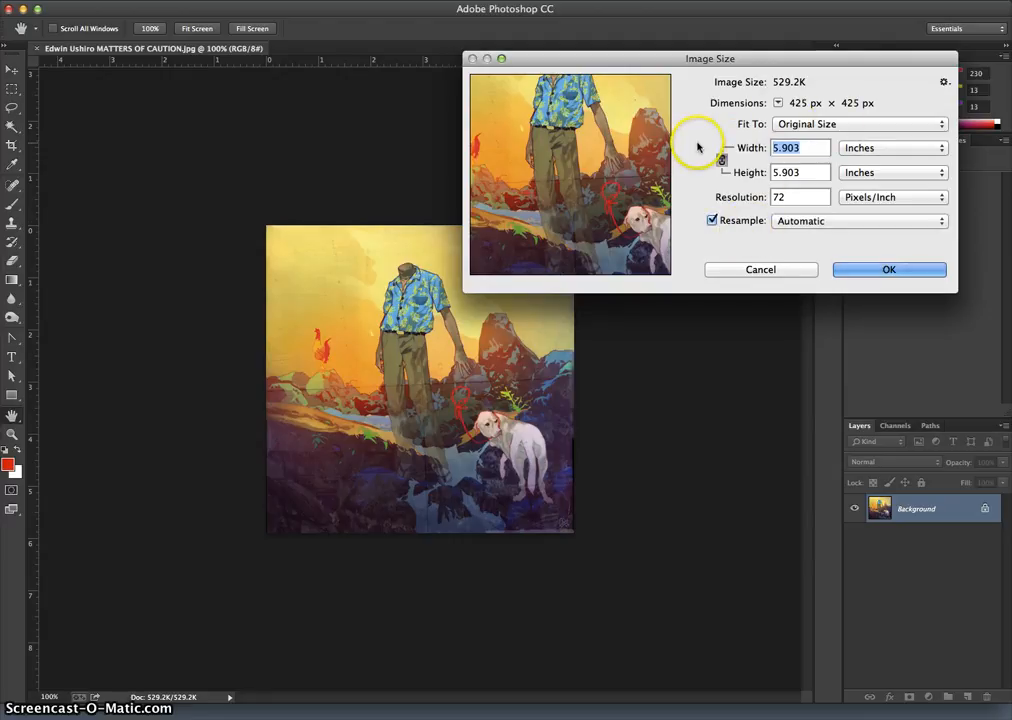
Try a resolution of 350 pixels/inch without resampling, followed by an 8-inch width with resampling, and reset the values
{"action": "left_click", "coordinate": [712, 221]}
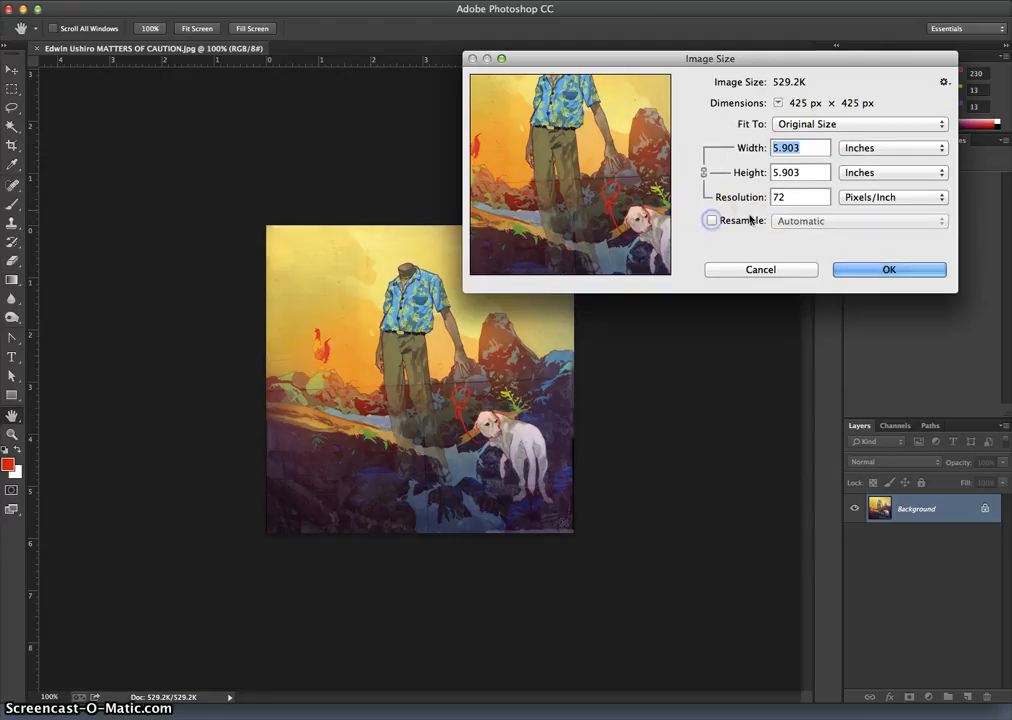
{"action": "left_click_drag", "start_coordinate": [796, 198], "coordinate": [754, 204]}
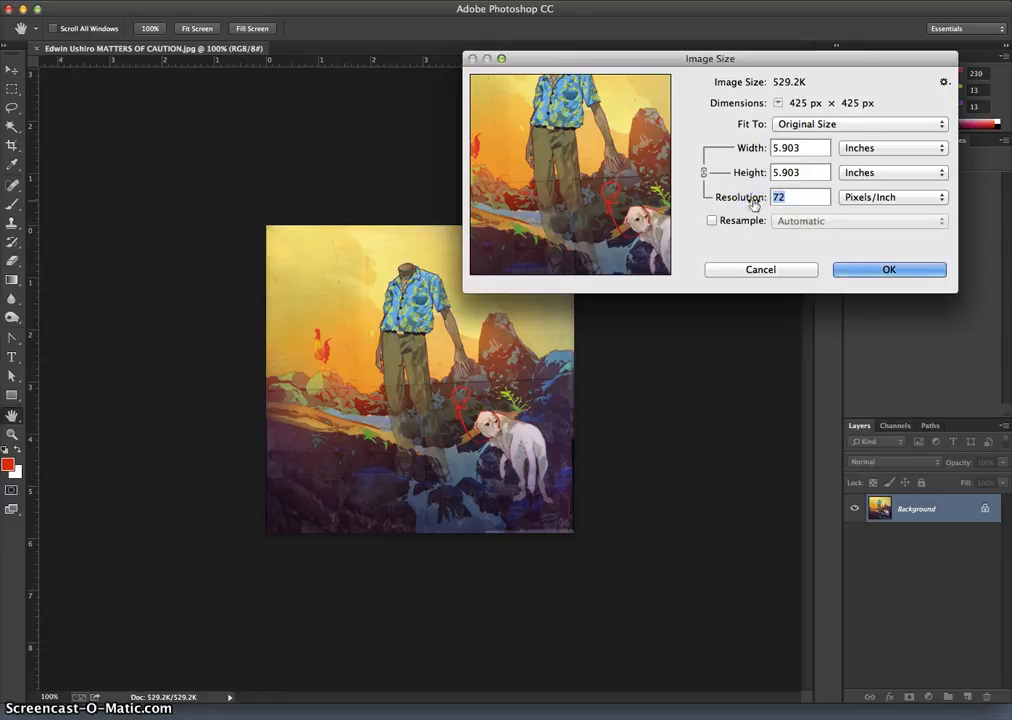
{"action": "type", "text": "350"}
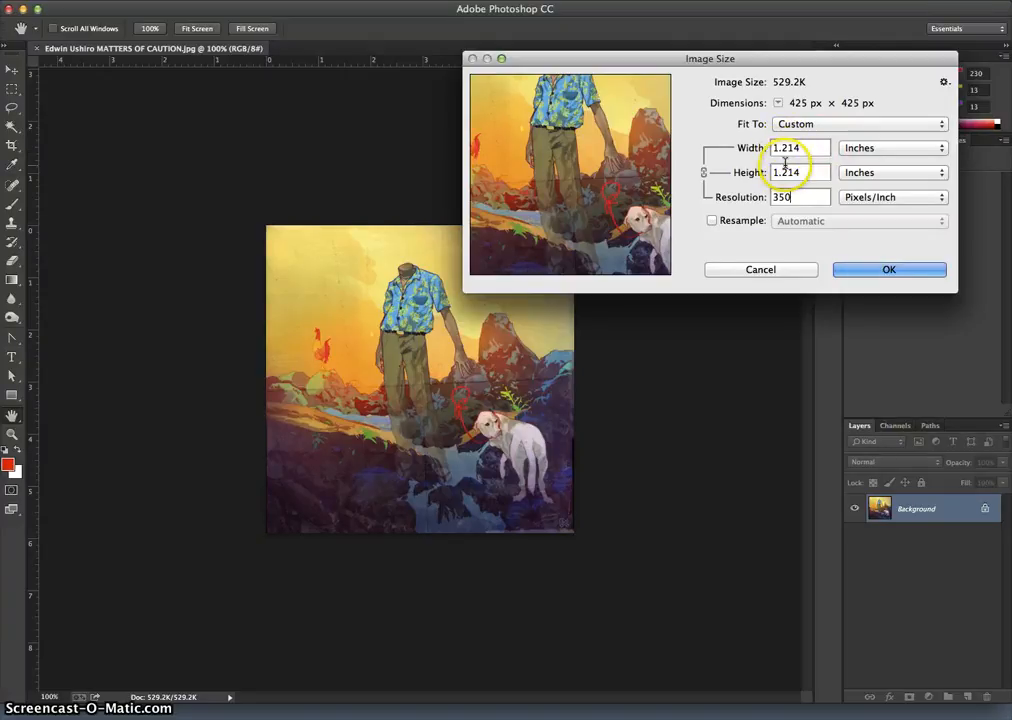
{"action": "left_click", "coordinate": [712, 221]}
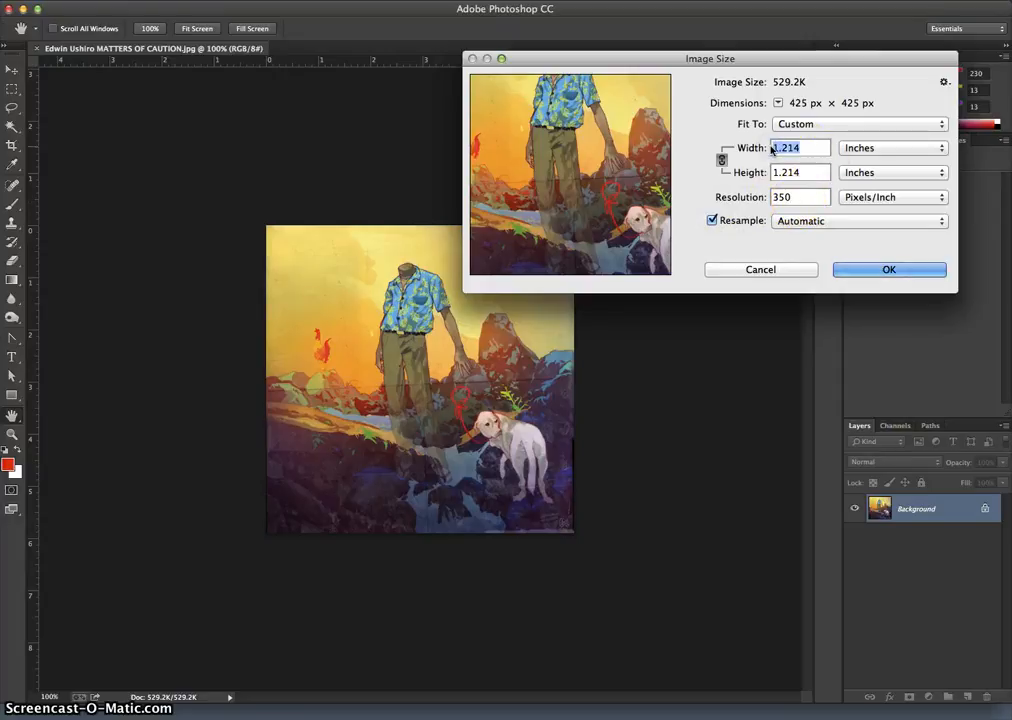
{"action": "type", "text": "8"}
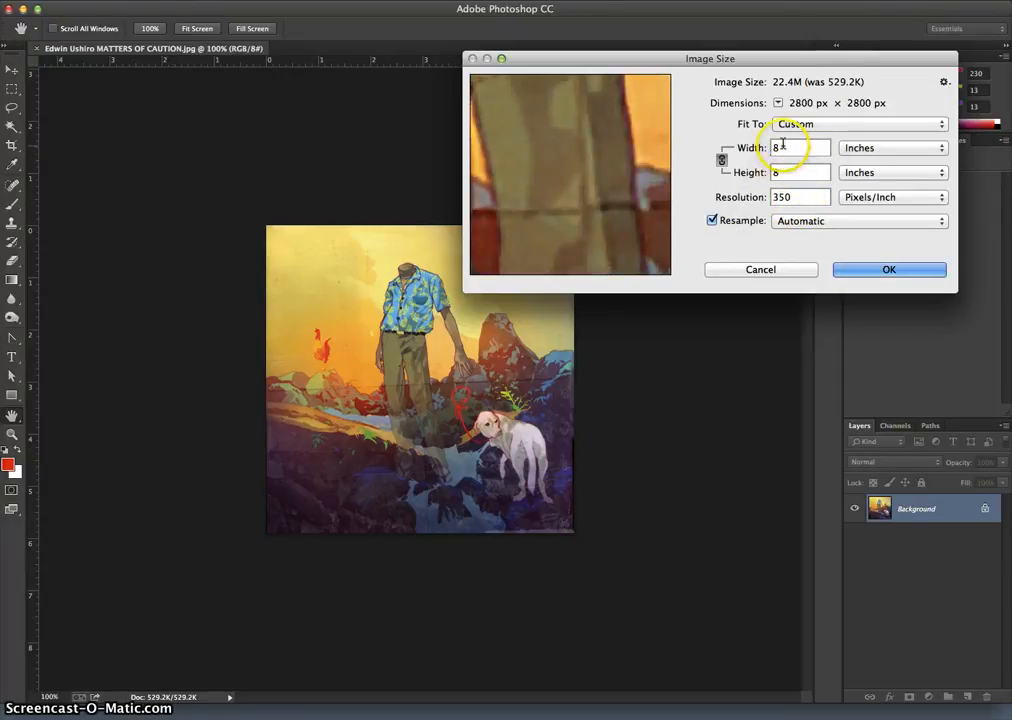
{"action": "left_click", "coordinate": [722, 160]}
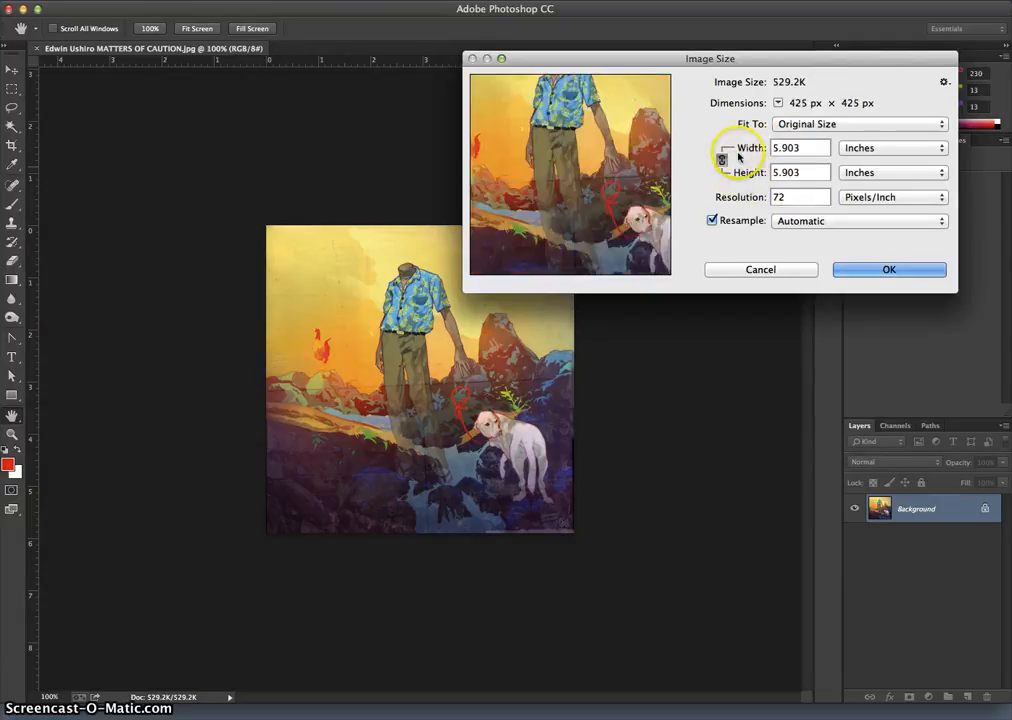
Resize the painting to 8 by 8 inches at 350 pixels/inch with automatic resampling
{"action": "left_click", "coordinate": [759, 149]}
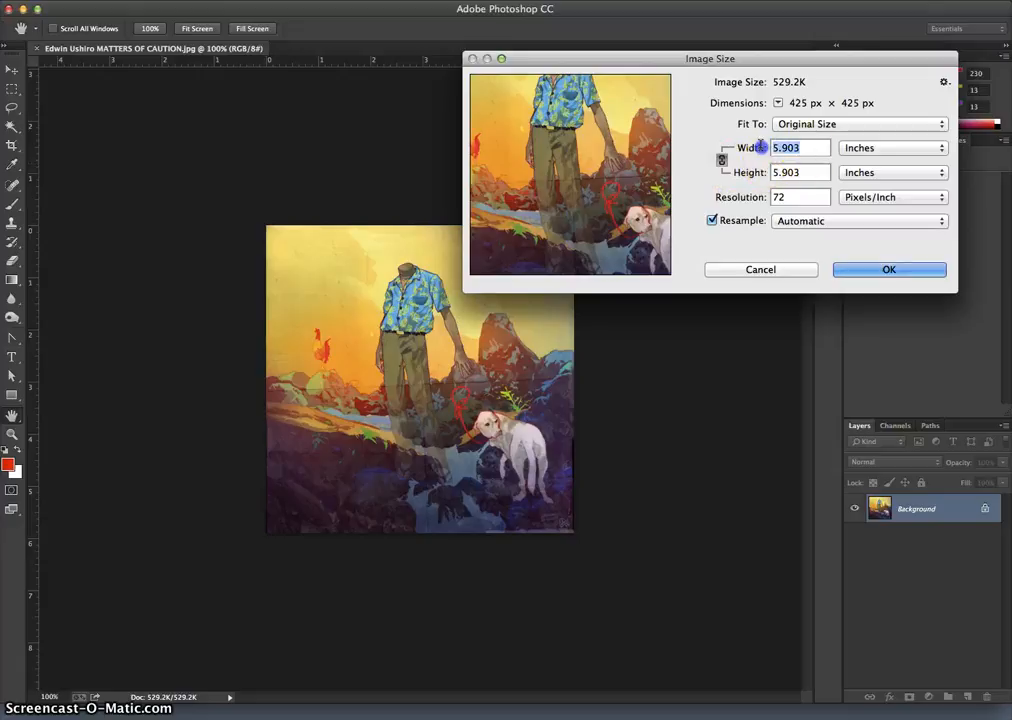
{"action": "type", "text": "8"}
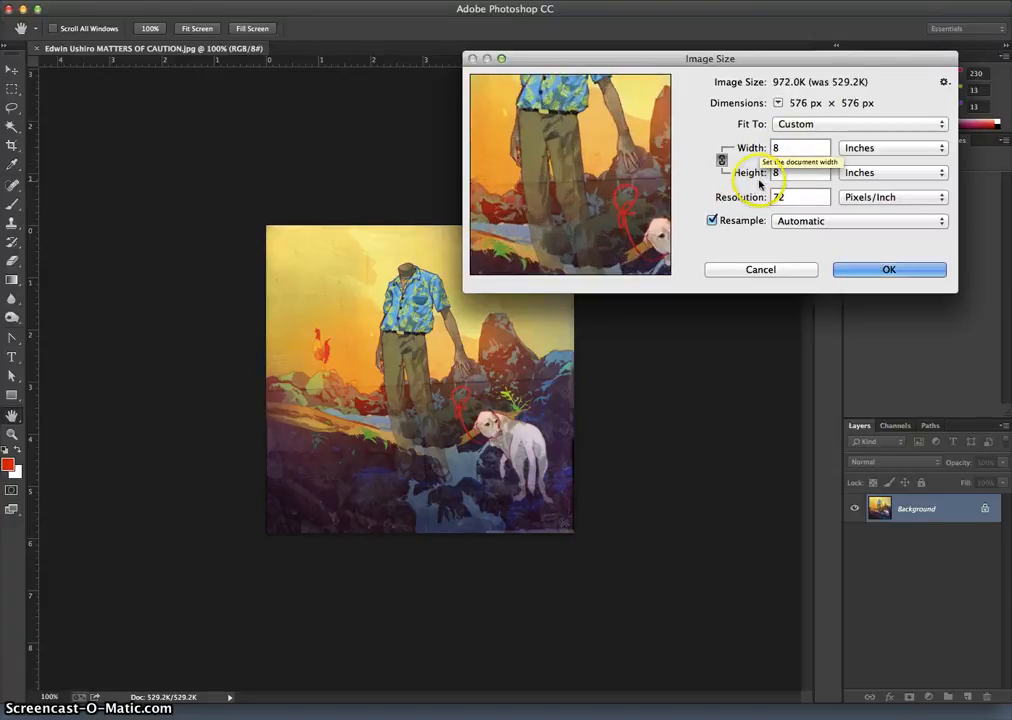
{"action": "left_click", "coordinate": [775, 172]}
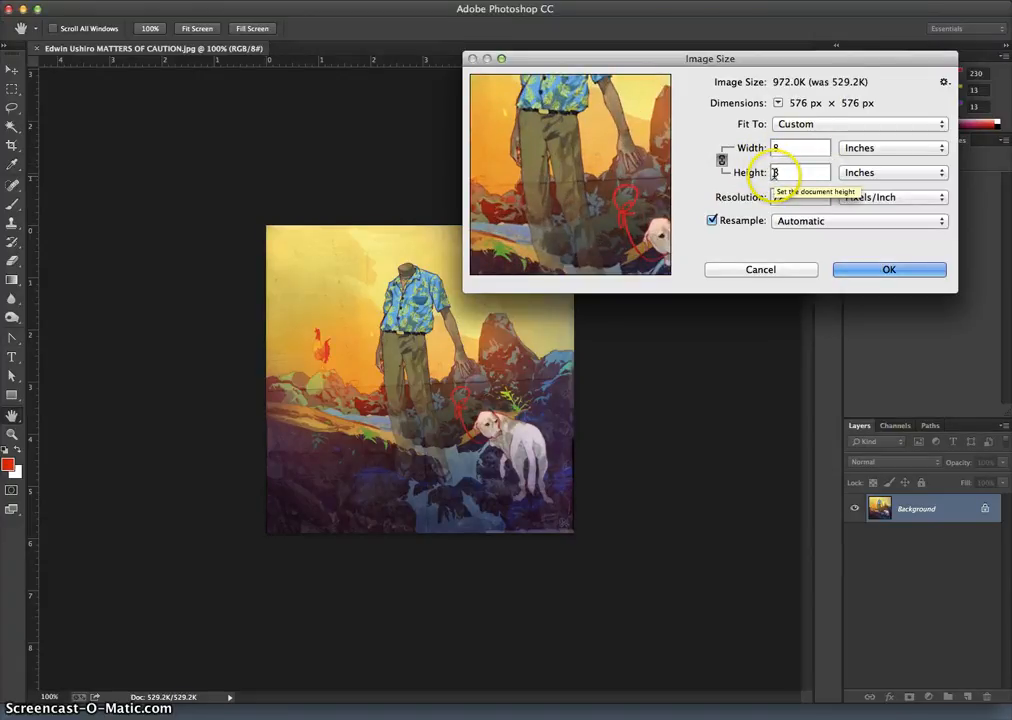
{"action": "left_click", "coordinate": [752, 197]}
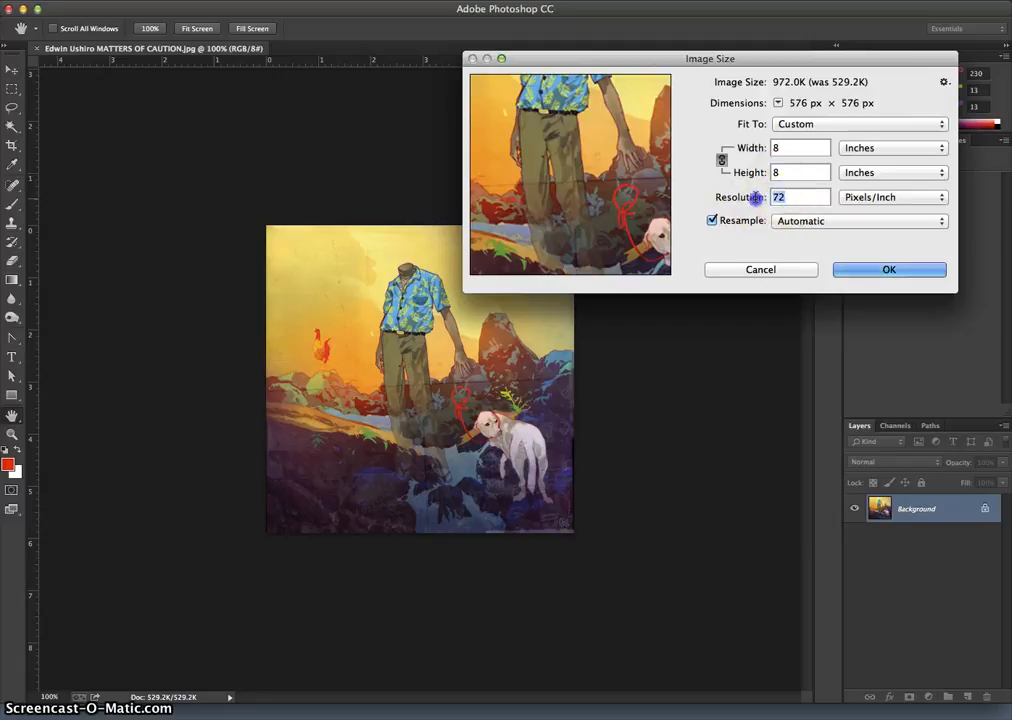
{"action": "type", "text": "350"}
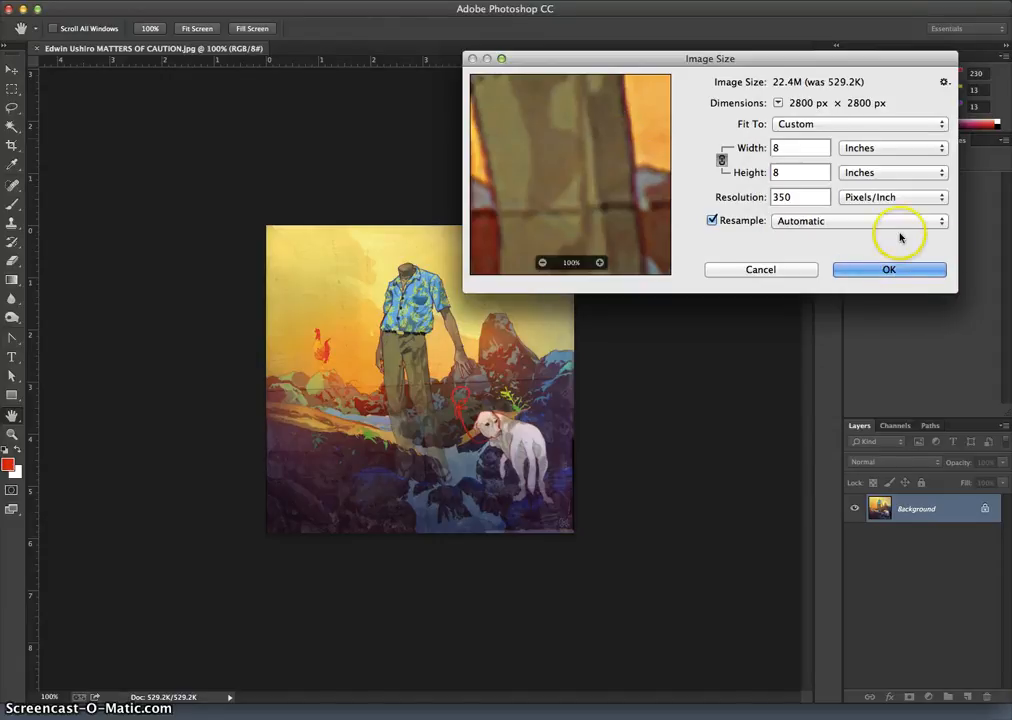
{"action": "left_click", "coordinate": [893, 268]}
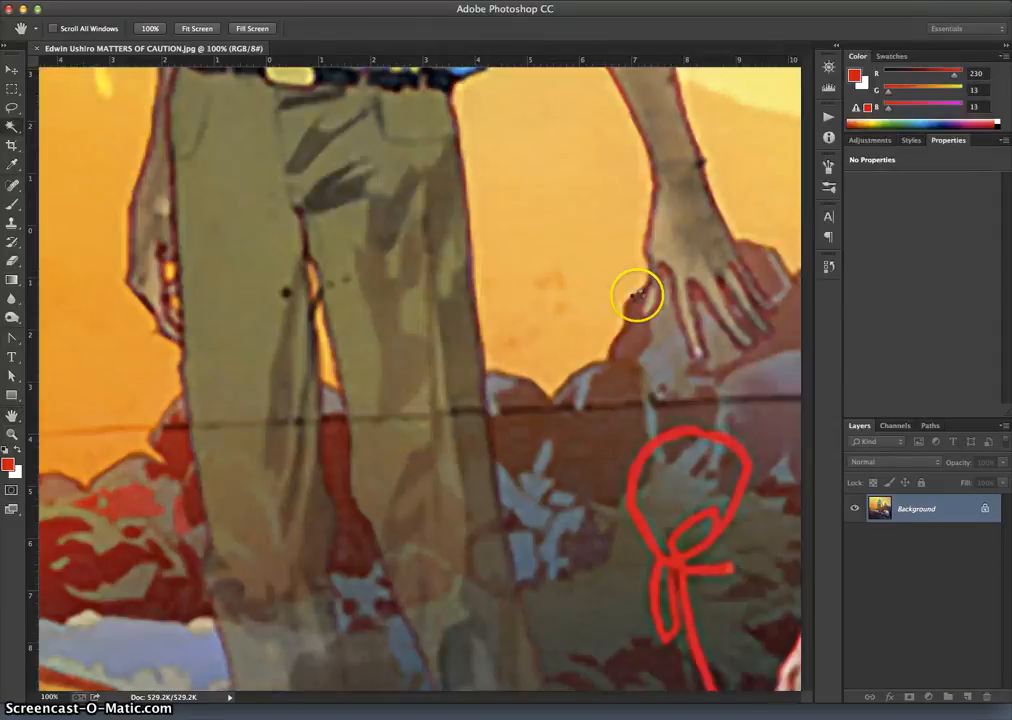
{"action": "key", "text": "w"}
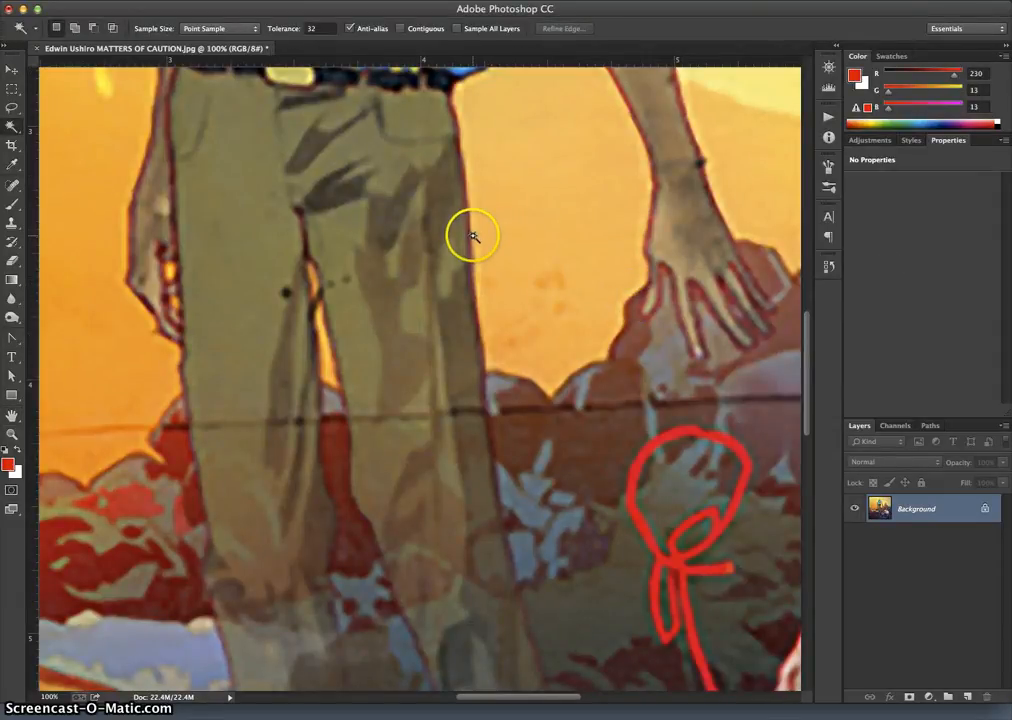
Add a new layer above the painting and fill it with white at 100% opacity in Normal mode
{"action": "scroll", "coordinate": [472, 236], "scroll_direction": "up", "scroll_amount": 5}
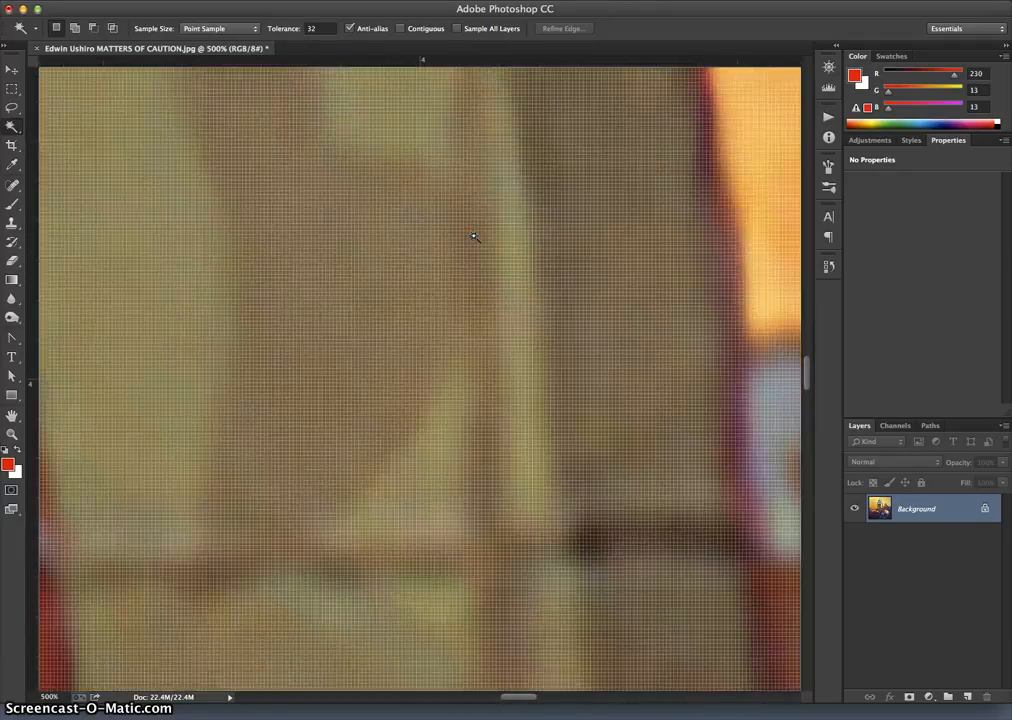
{"action": "scroll", "coordinate": [517, 244], "scroll_direction": "down", "scroll_amount": 5}
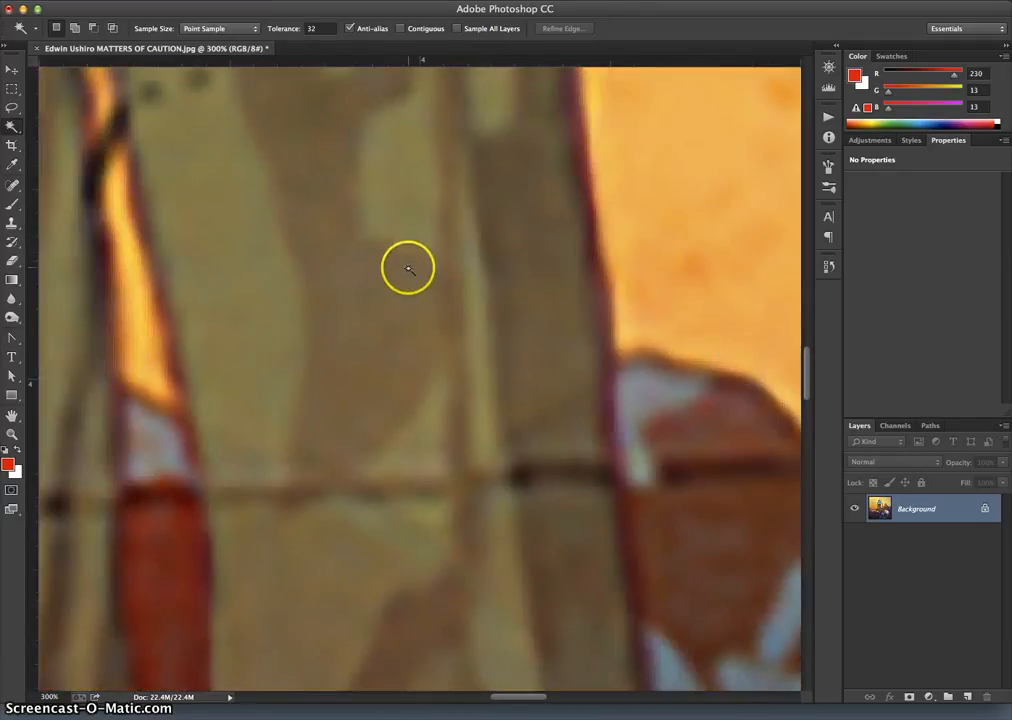
{"action": "scroll", "coordinate": [409, 268], "scroll_direction": "down", "scroll_amount": 8}
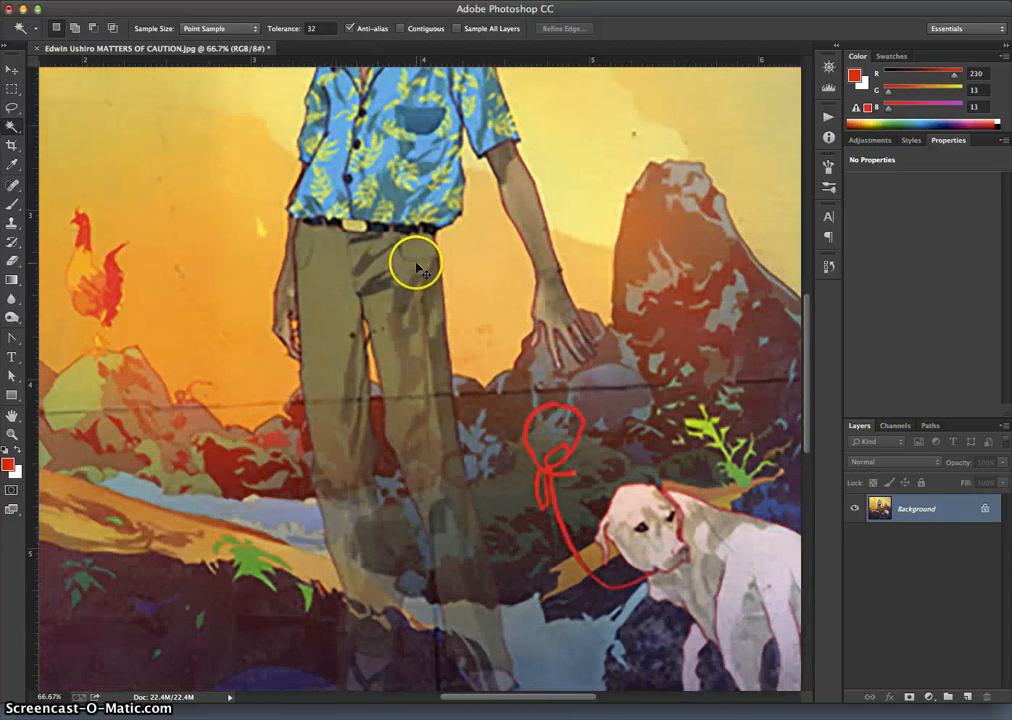
{"action": "scroll", "coordinate": [424, 268], "scroll_direction": "down", "scroll_amount": 2}
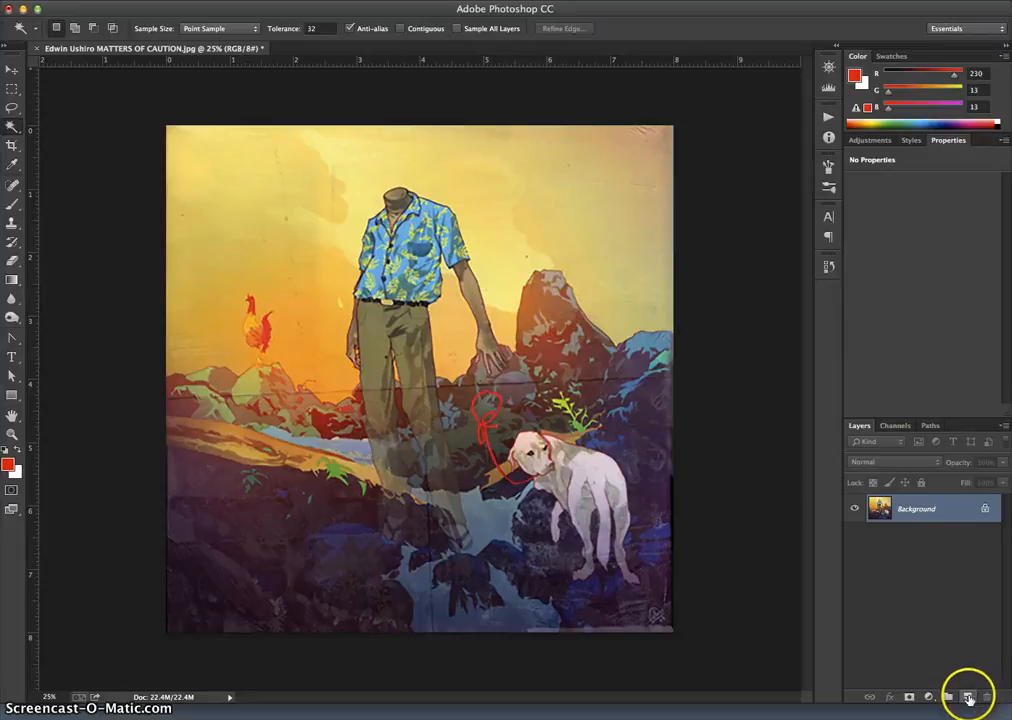
{"action": "left_click", "coordinate": [968, 700]}
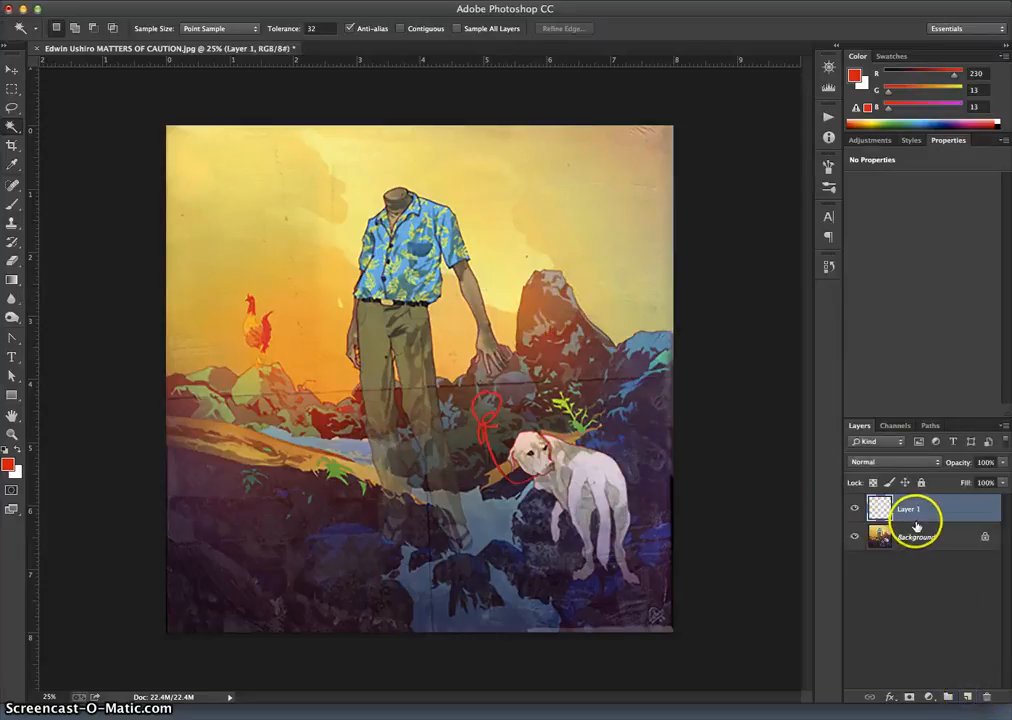
{"action": "left_click", "coordinate": [150, 2]}
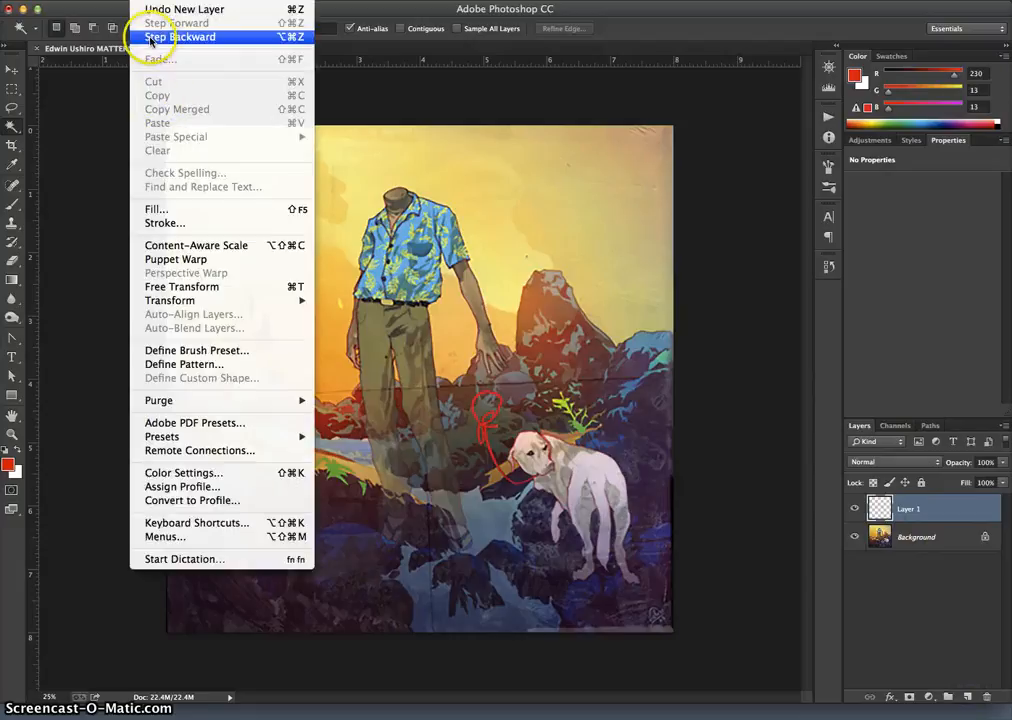
{"action": "left_click", "coordinate": [140, 204]}
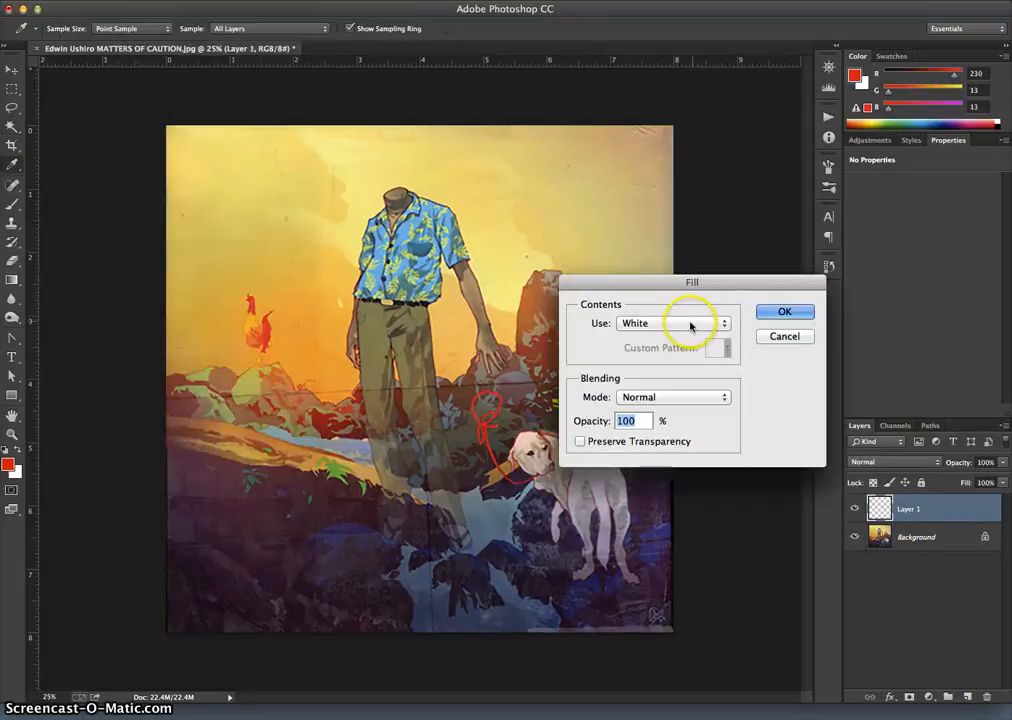
{"action": "left_click", "coordinate": [784, 311]}
{"action": "key", "text": "w"}
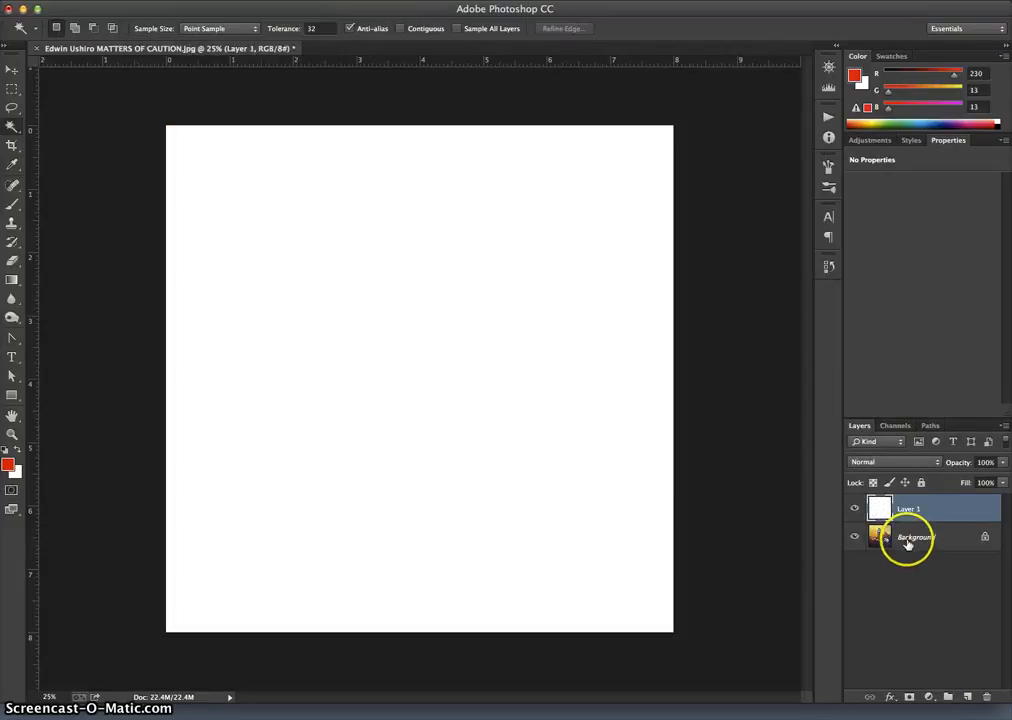
Lower the white layer's opacity to 50% and toggle its visibility to compare the faded and original painting
{"action": "left_click", "coordinate": [1003, 465]}
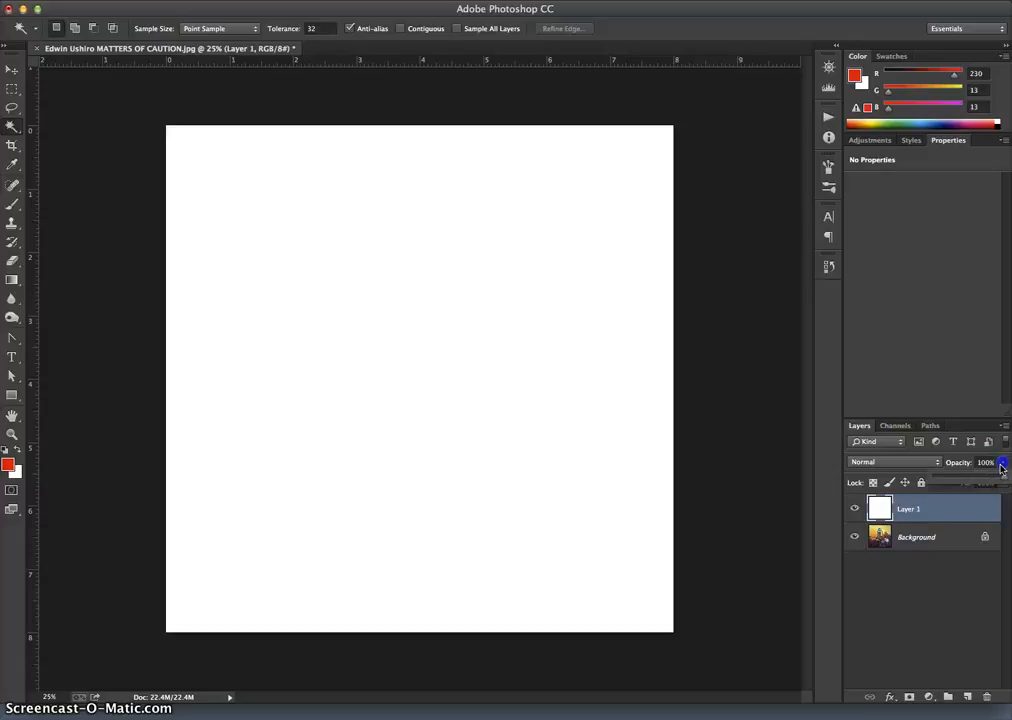
{"action": "left_click_drag", "start_coordinate": [1001, 480], "coordinate": [969, 481]}
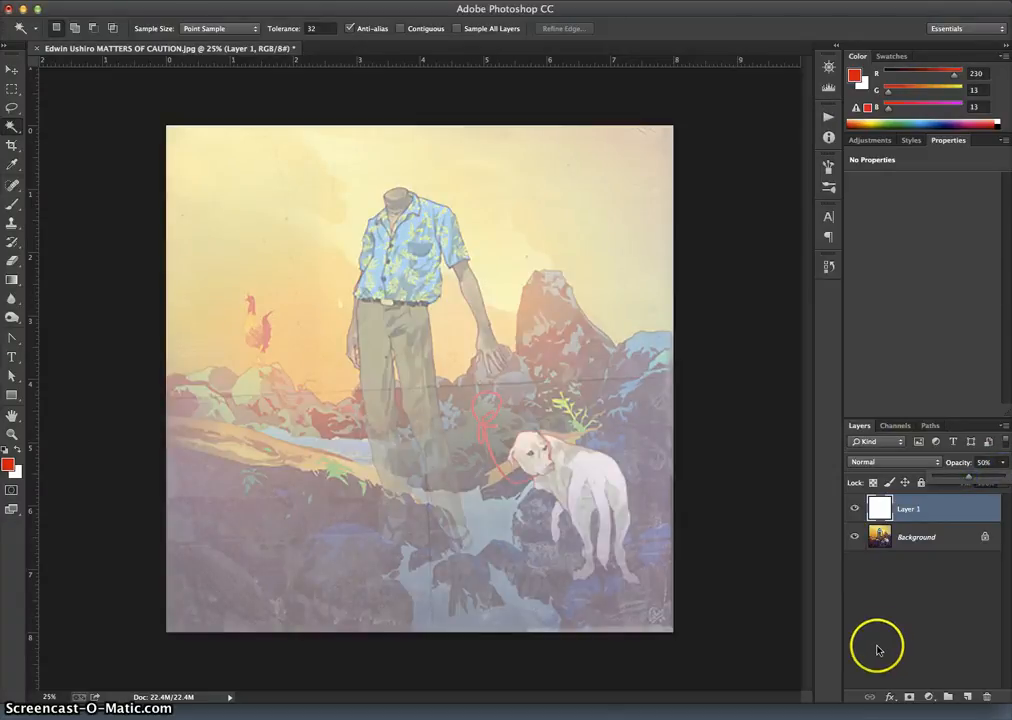
{"action": "left_click", "coordinate": [854, 510]}
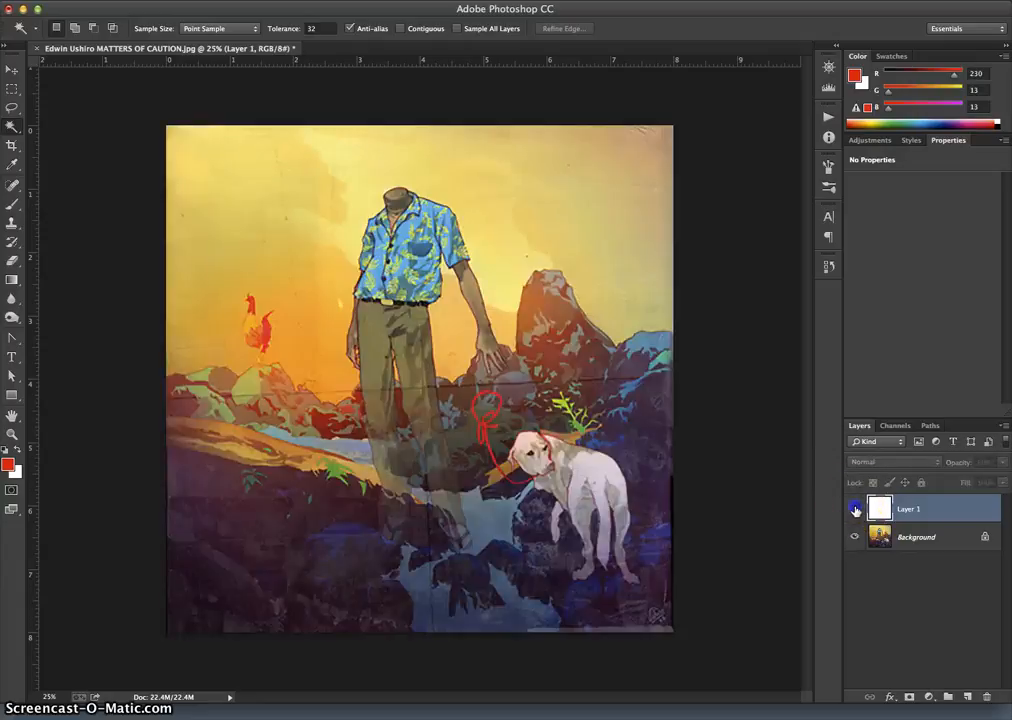
{"action": "left_click", "coordinate": [854, 509]}
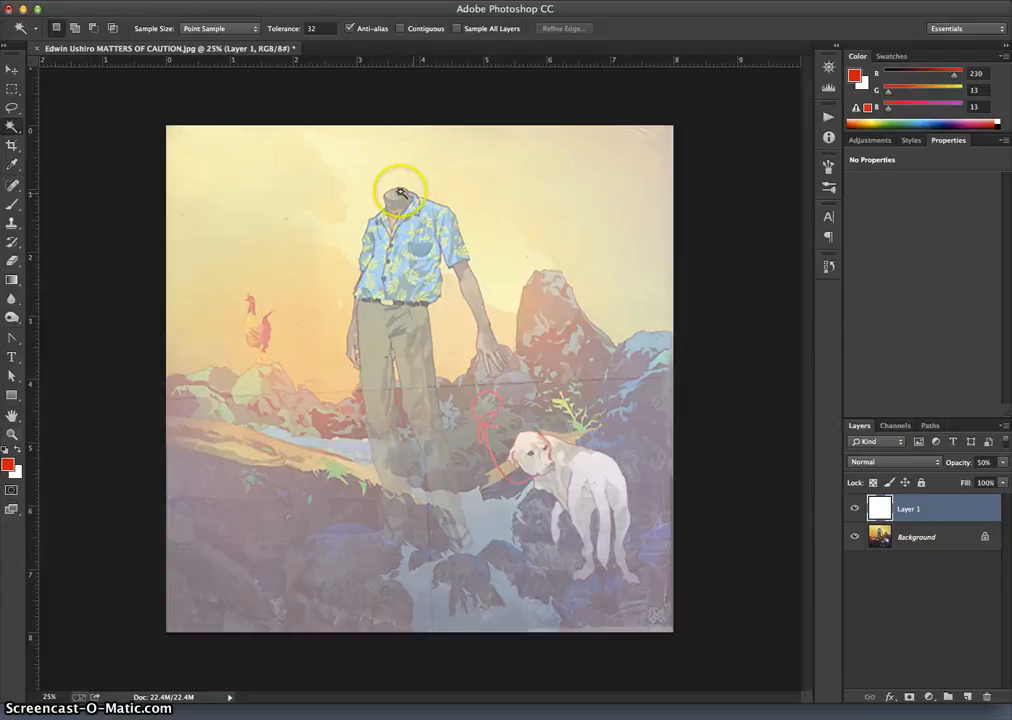
Add a 48 pt letter I in American Typewriter on the sky beside the man's shirt
{"action": "left_click", "coordinate": [12, 358]}
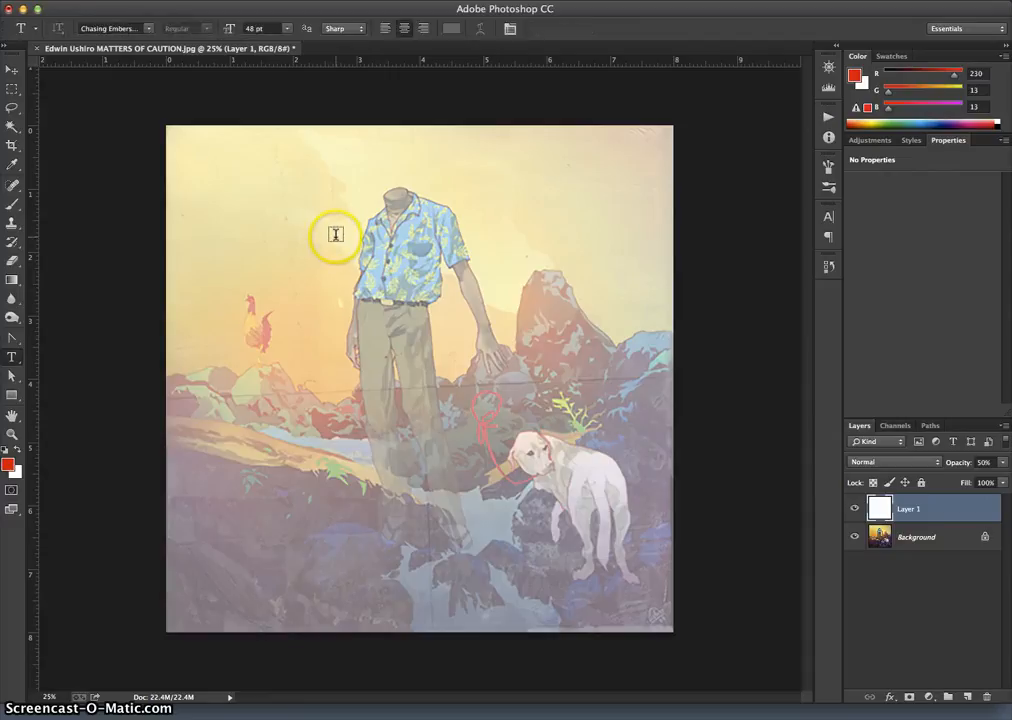
{"action": "left_click", "coordinate": [336, 240]}
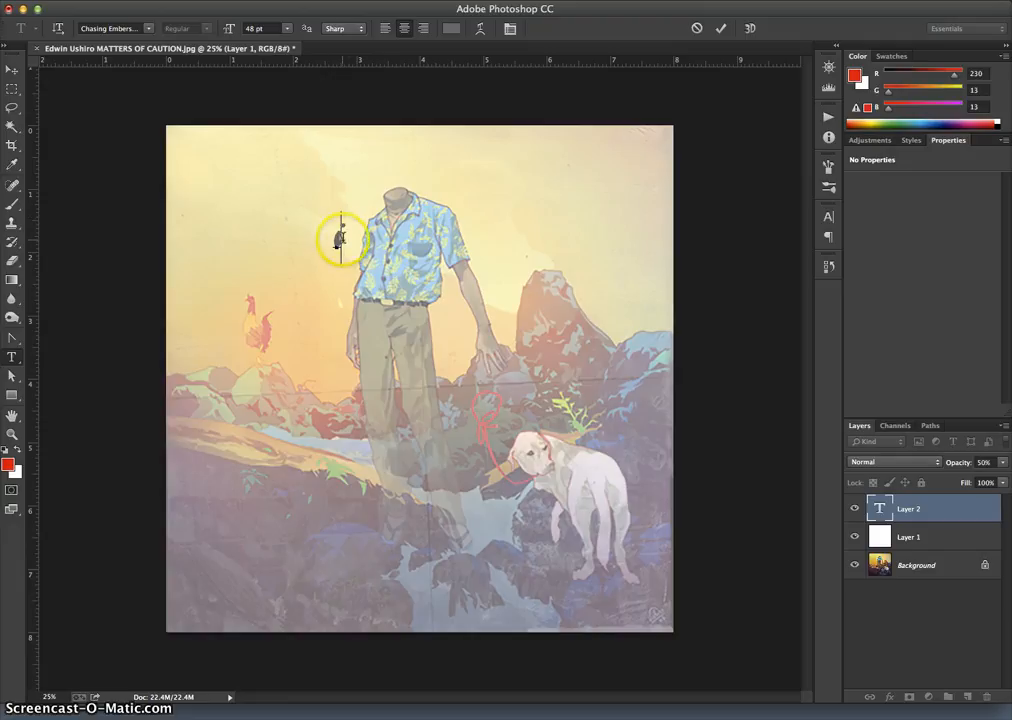
{"action": "left_click", "coordinate": [147, 31]}
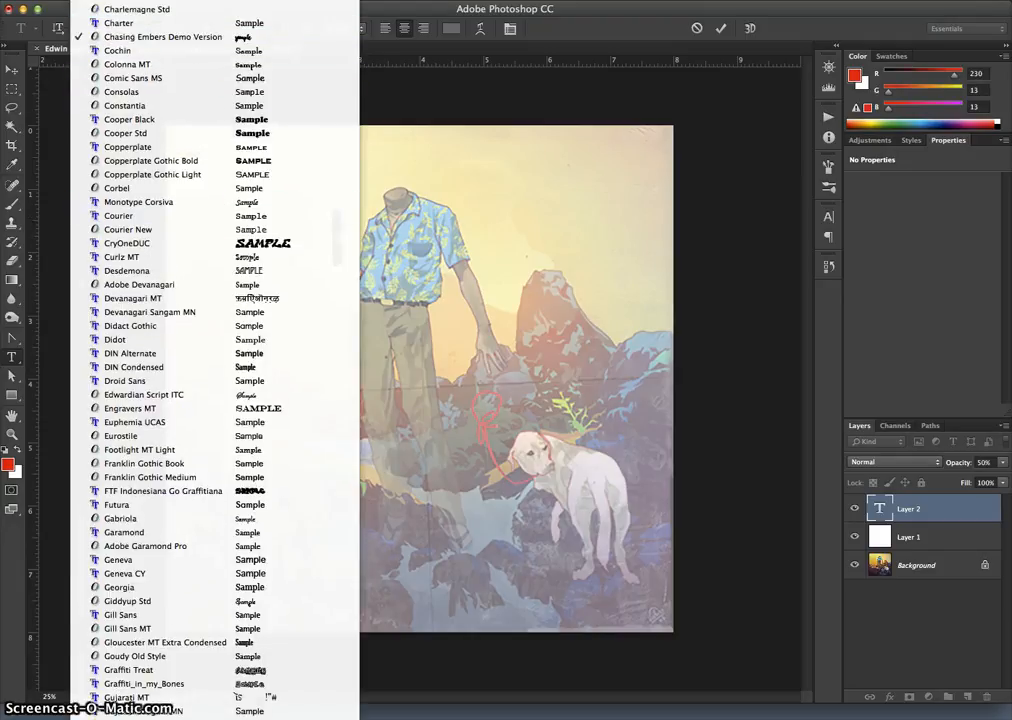
{"action": "scroll", "coordinate": [200, 10], "scroll_direction": "up", "scroll_amount": 15}
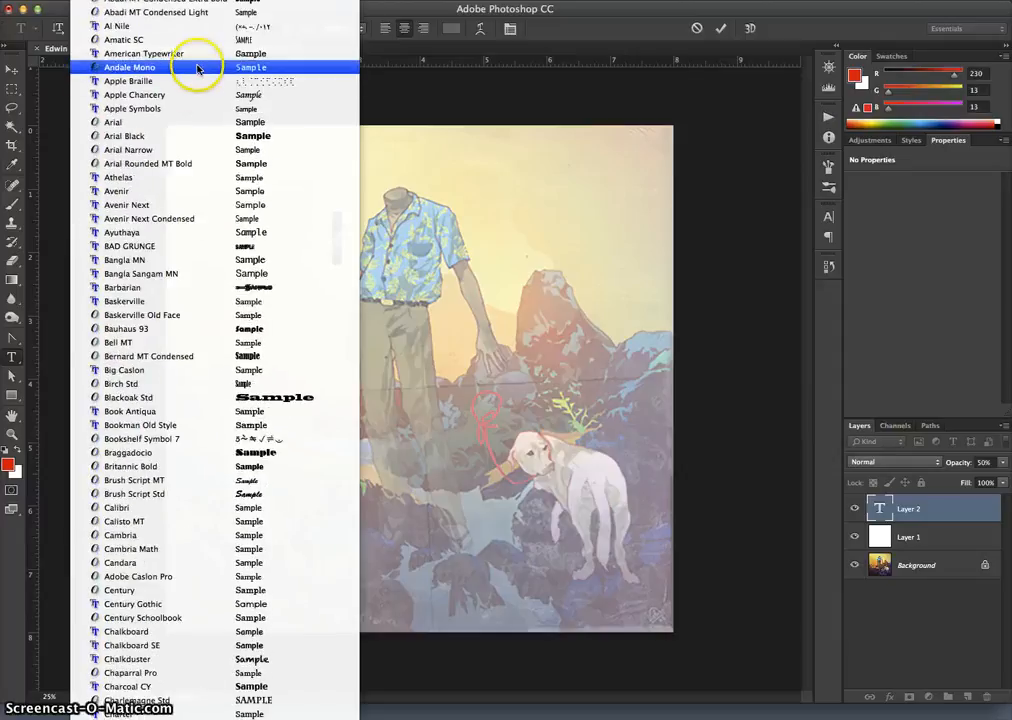
{"action": "left_click", "coordinate": [165, 55]}
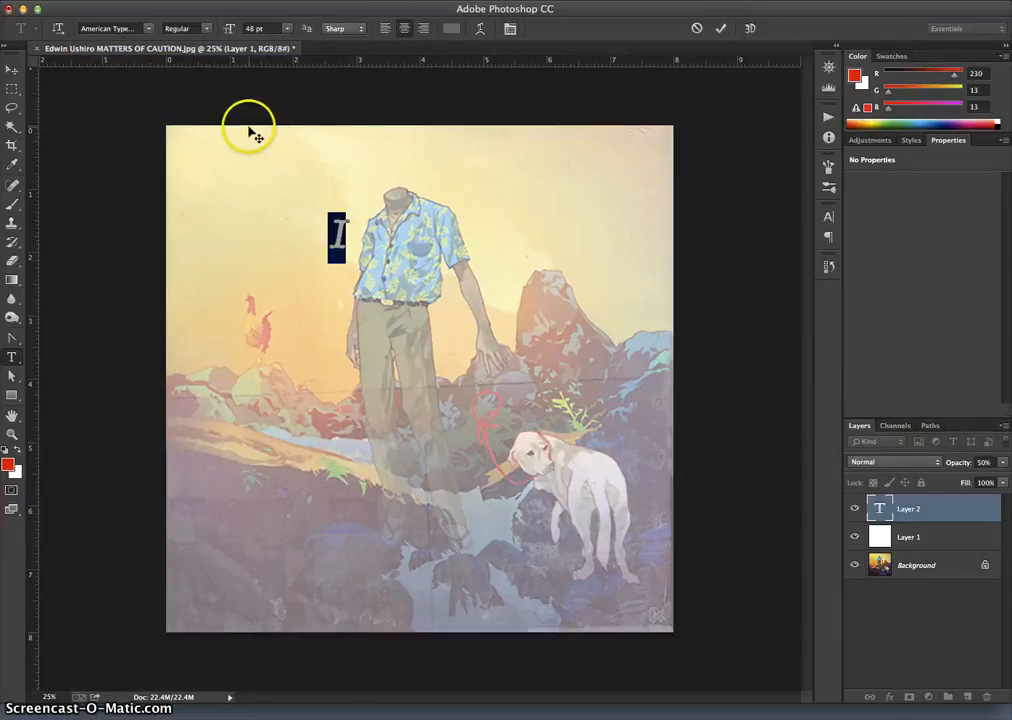
{"action": "left_click", "coordinate": [11, 69]}
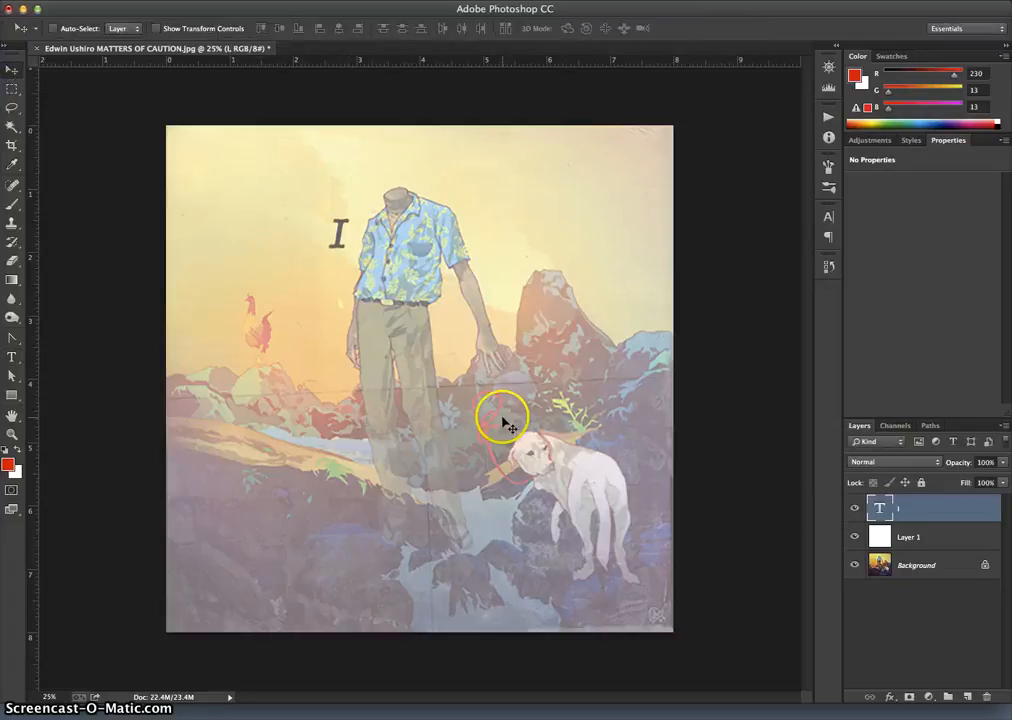
Enlarge the letter I to about 844%, rotate it counterclockwise, and place it over the man's body
{"action": "key", "text": "ctrl+t"}
{"action": "left_click_drag", "start_coordinate": [347, 262], "coordinate": [508, 638]}
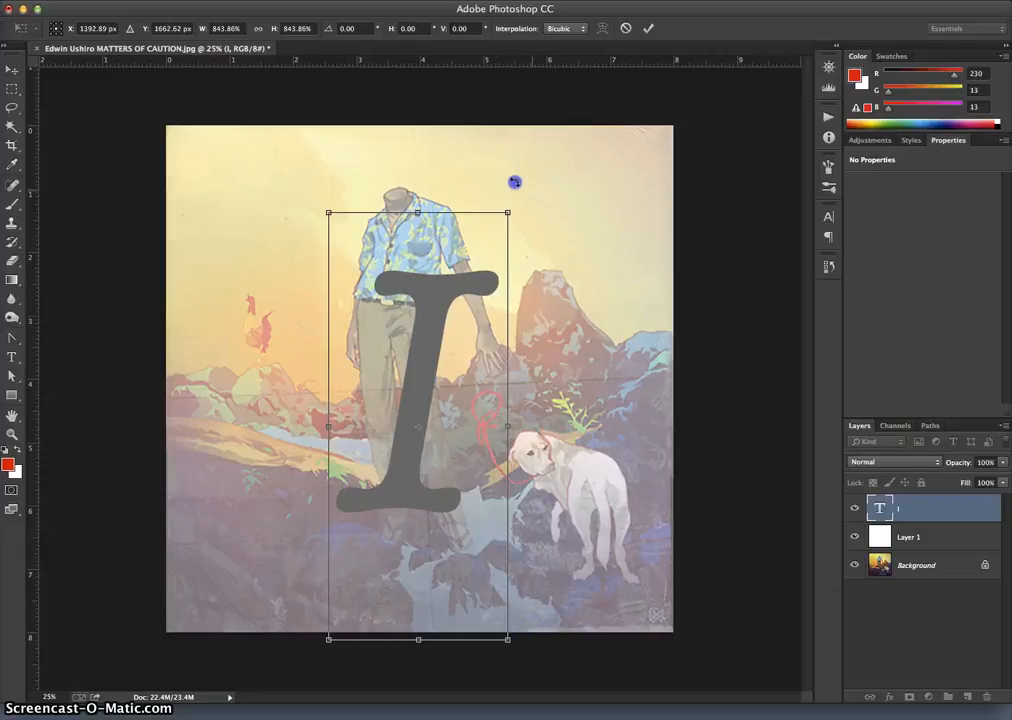
{"action": "left_click_drag", "start_coordinate": [517, 181], "coordinate": [481, 165]}
{"action": "left_click_drag", "start_coordinate": [362, 196], "coordinate": [367, 132]}
{"action": "key", "text": "Return"}
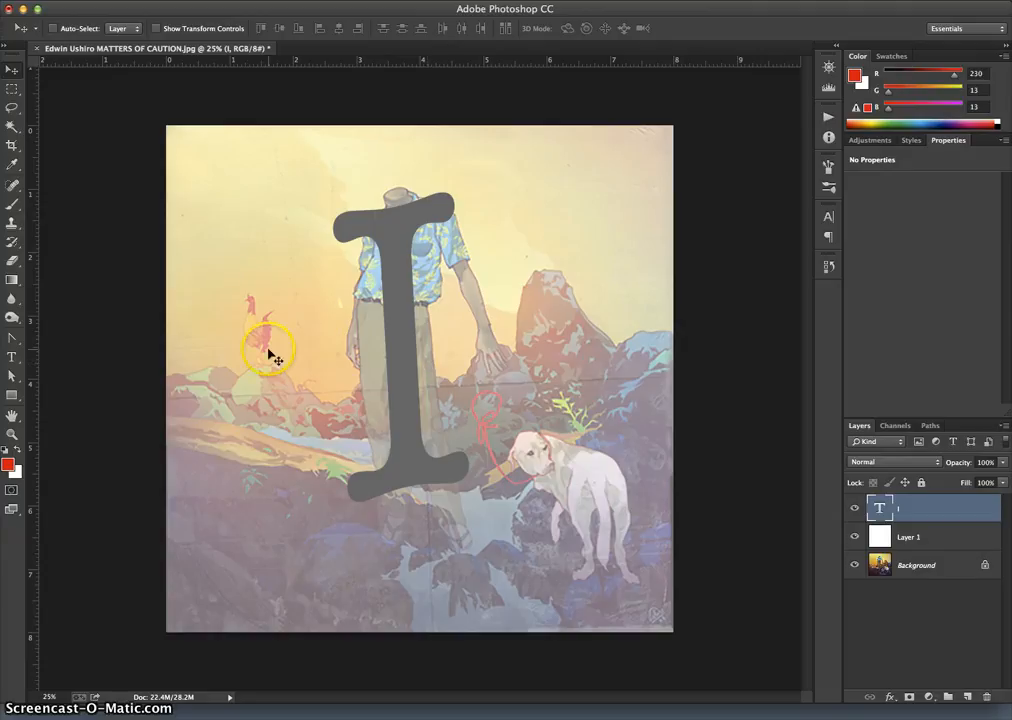
Delete the letter I text layer
{"action": "left_click", "coordinate": [396, 335]}
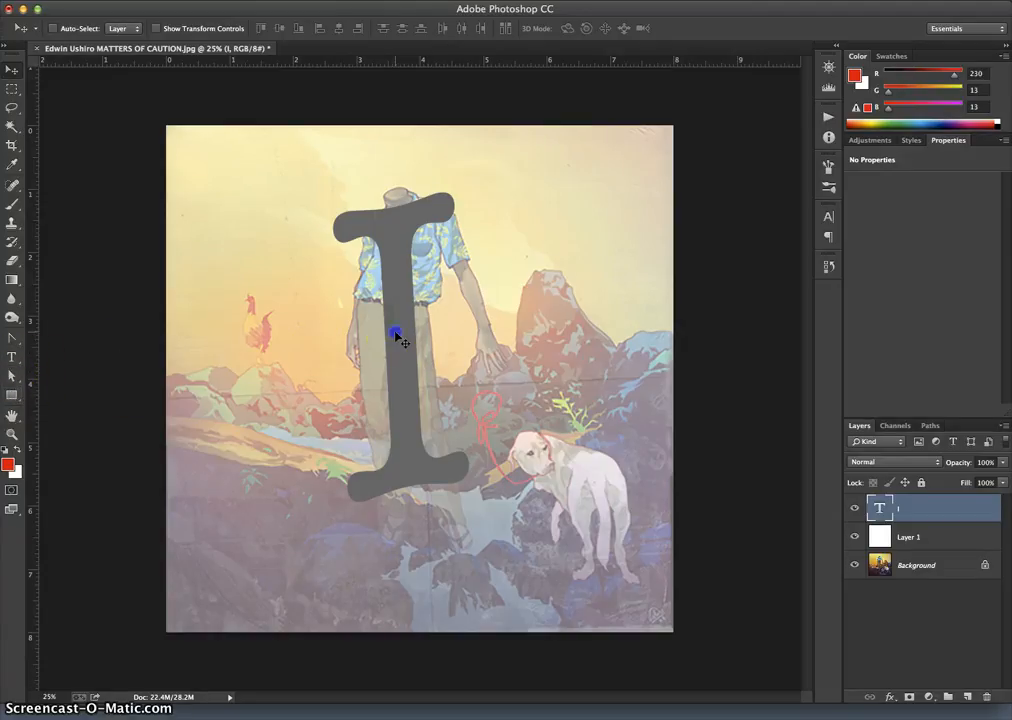
{"action": "key", "text": "Delete"}
{"action": "left_click", "coordinate": [358, 343]}
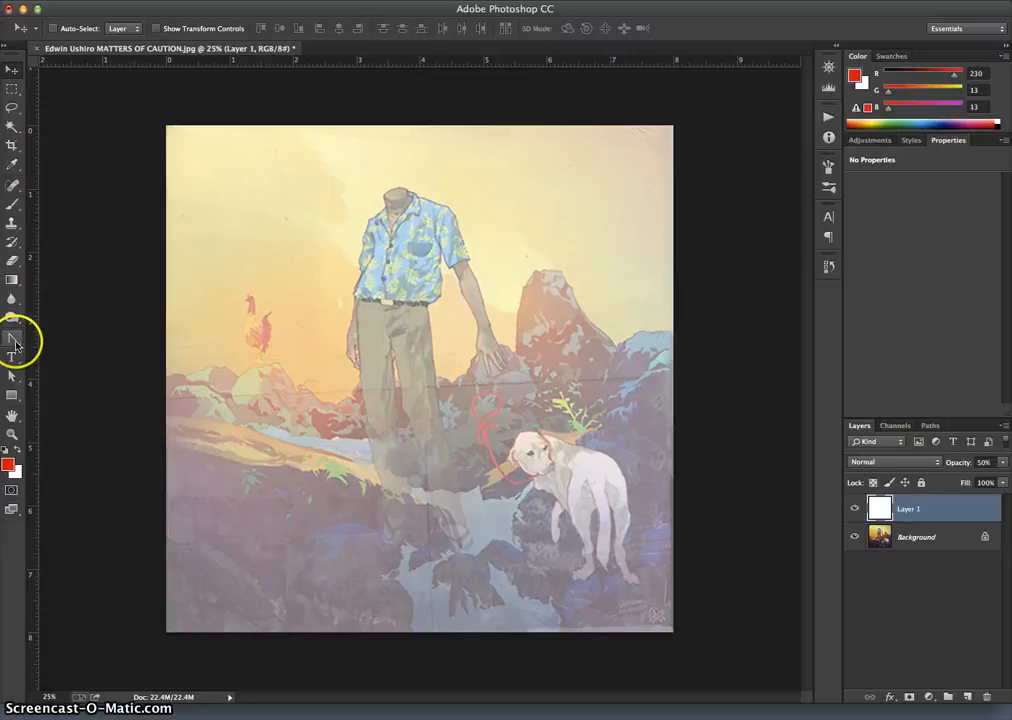
Review the available shape tools and draw a rectangle about 425 by 1366 px over the man's trousers with the Rectangle tool
{"action": "left_click", "coordinate": [12, 396]}
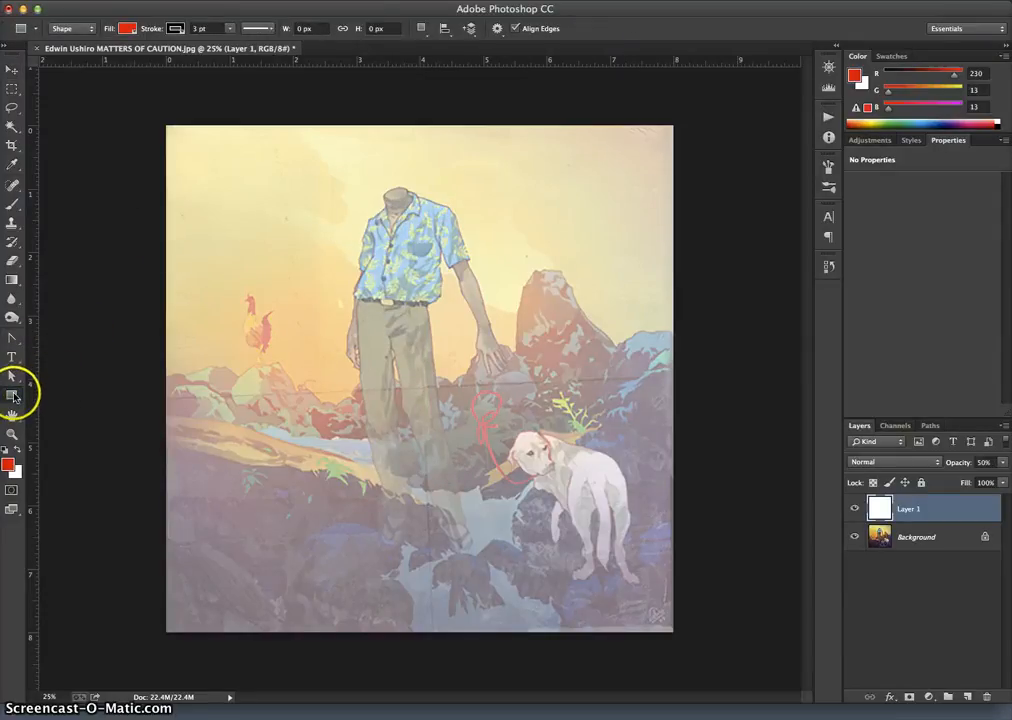
{"action": "left_click", "coordinate": [18, 399]}
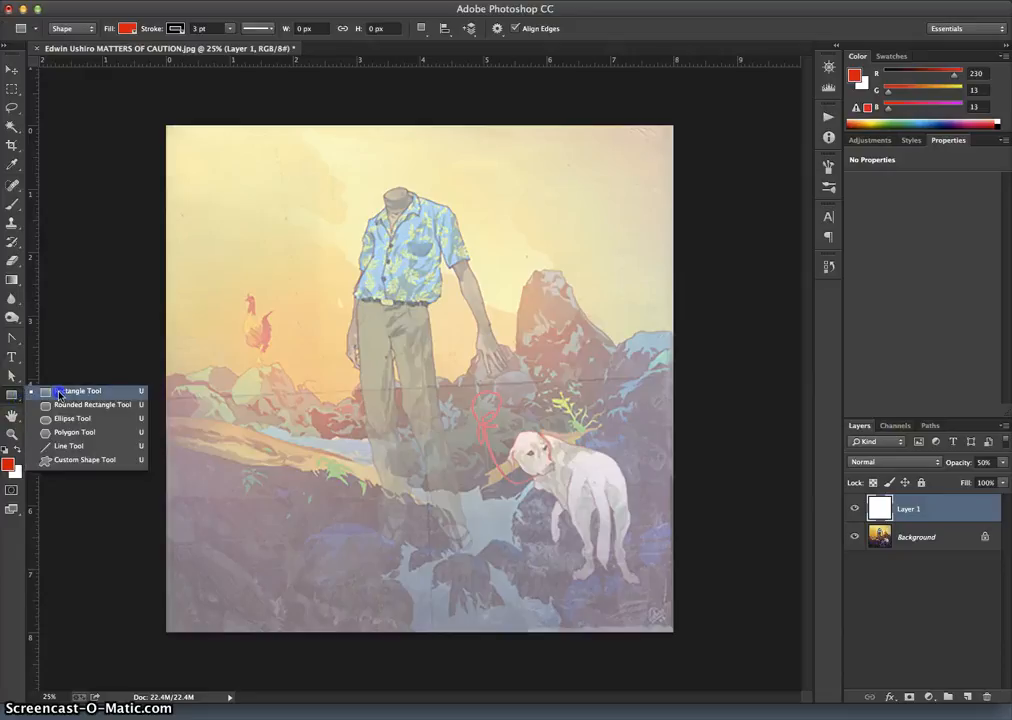
{"action": "mouse_move", "coordinate": [59, 394]}
{"action": "left_mouse_down"}
{"action": "mouse_move", "coordinate": [55, 419]}
{"action": "mouse_move", "coordinate": [99, 466]}
{"action": "left_mouse_up"}
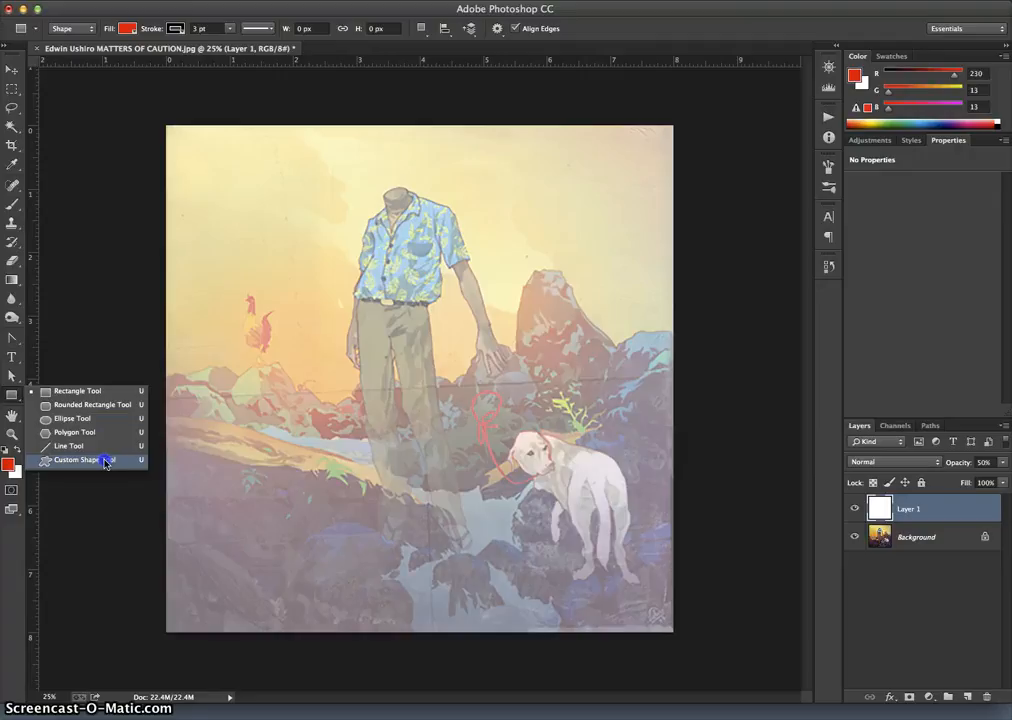
{"action": "left_click_drag", "start_coordinate": [104, 447], "coordinate": [95, 396]}
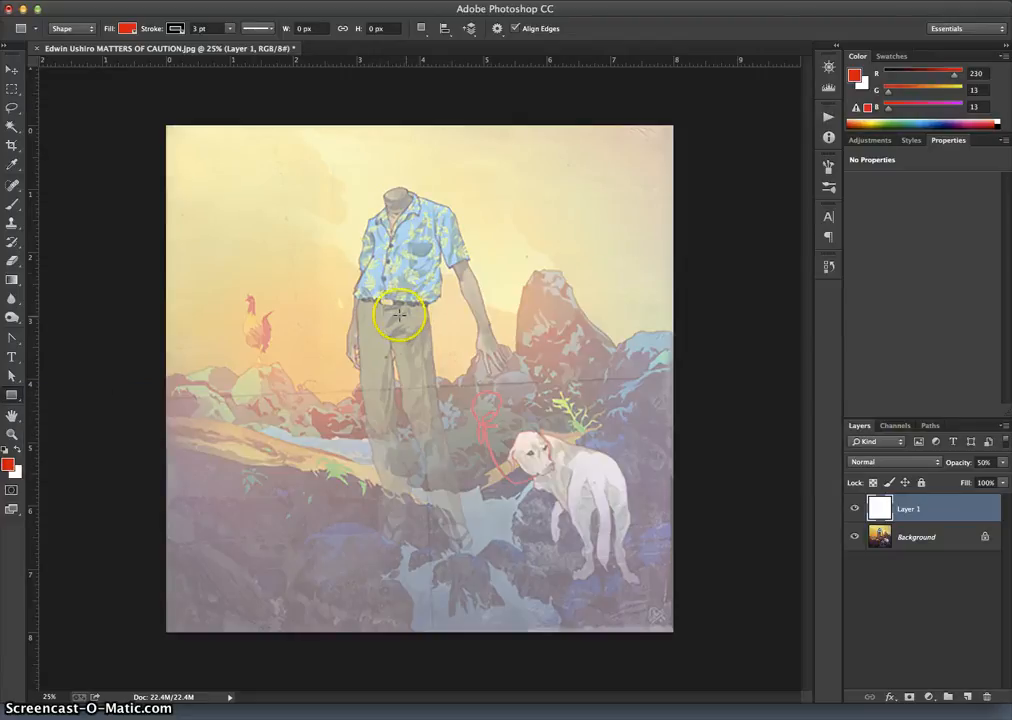
{"action": "left_click_drag", "start_coordinate": [356, 299], "coordinate": [432, 545]}
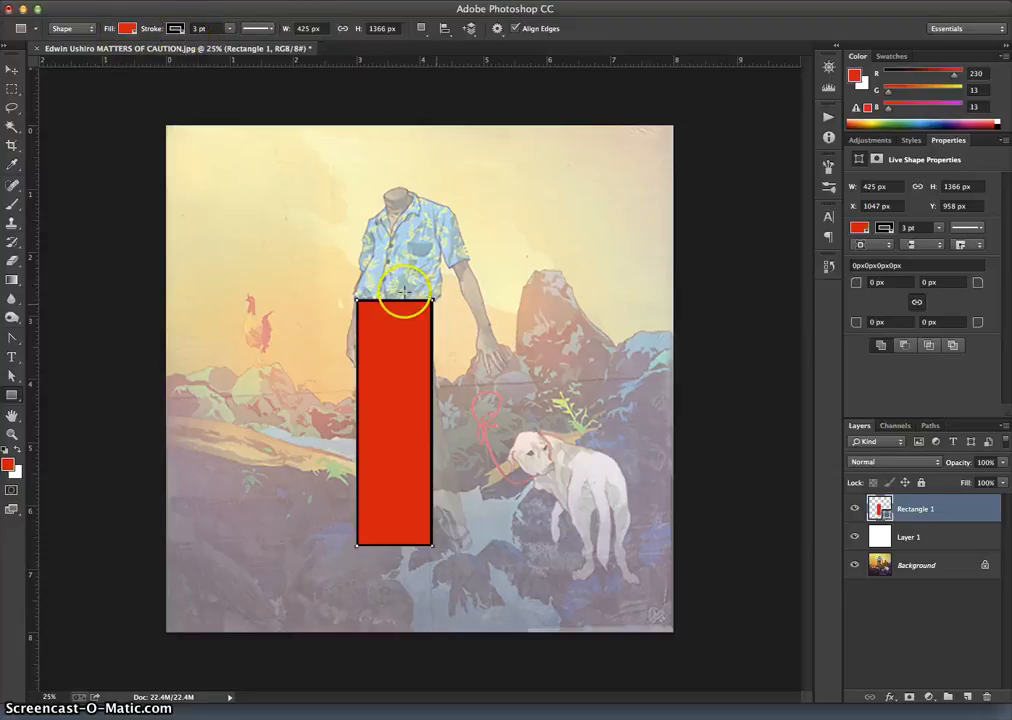
Remove the rectangle's stroke and fill it with the light brown swatch
{"action": "left_click", "coordinate": [177, 29]}
{"action": "left_click", "coordinate": [110, 58]}
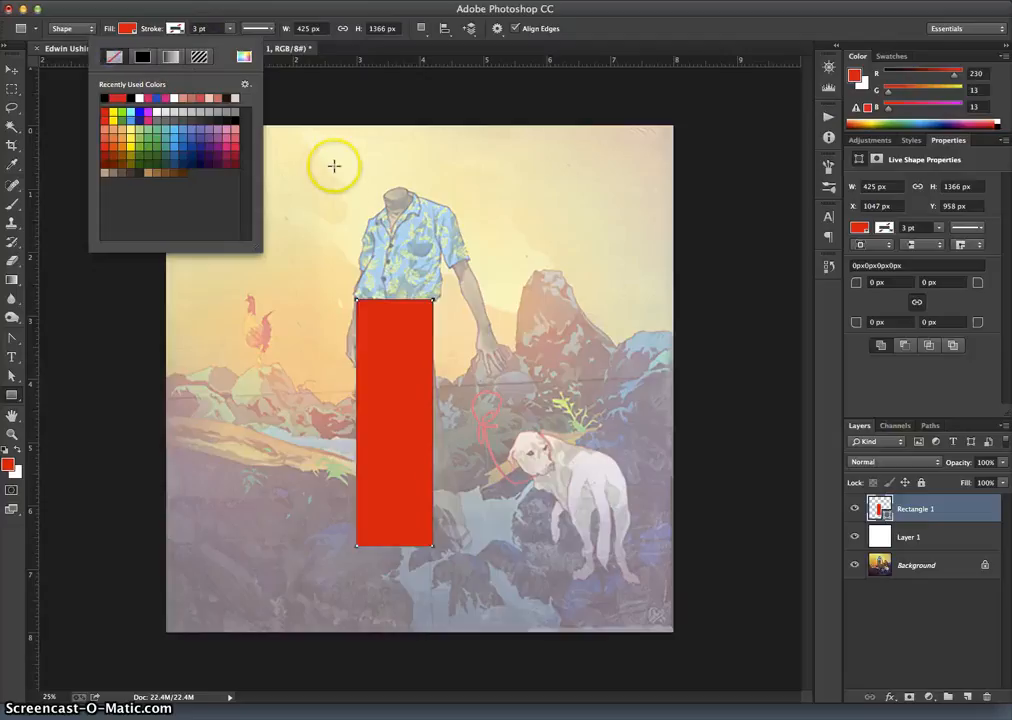
{"action": "left_click", "coordinate": [129, 30]}
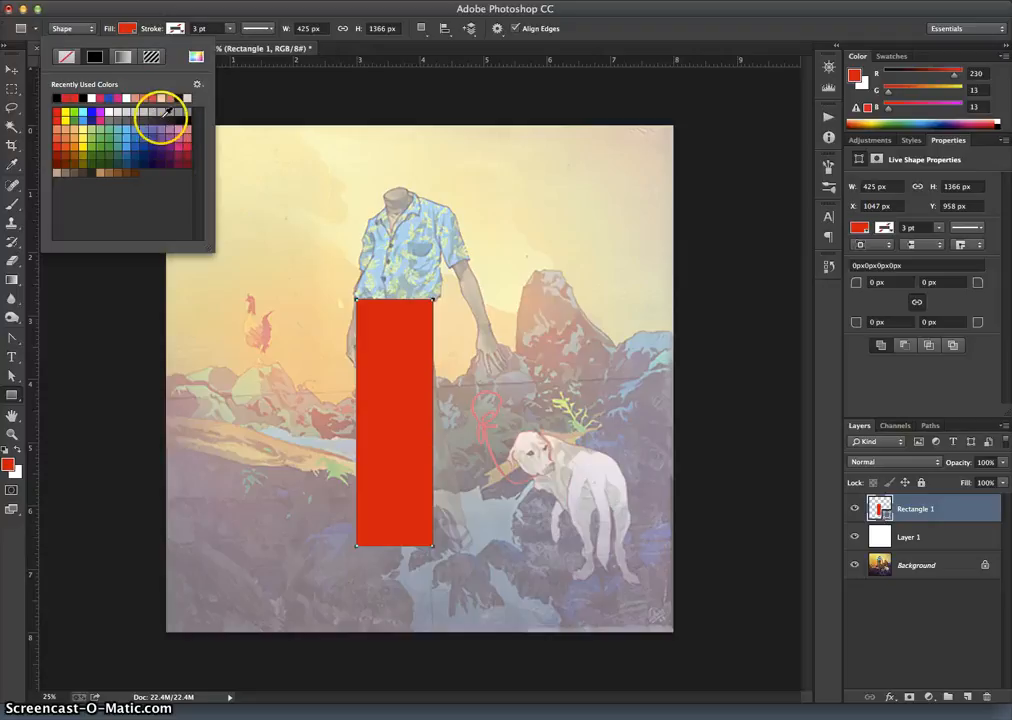
{"action": "left_click", "coordinate": [102, 172]}
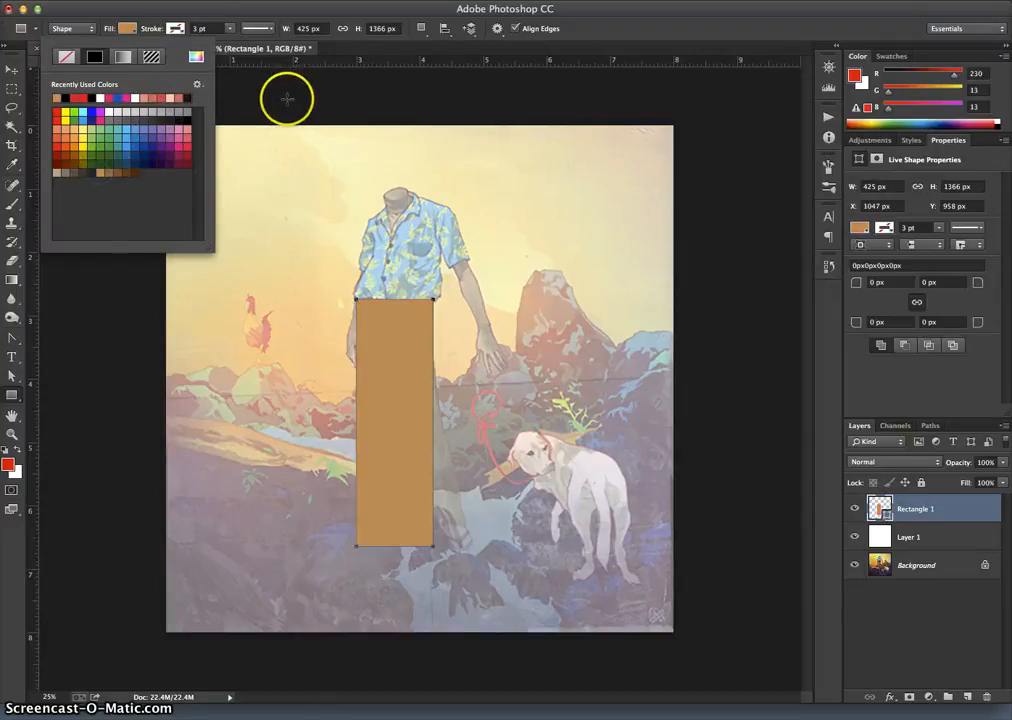
{"action": "left_click", "coordinate": [962, 520]}
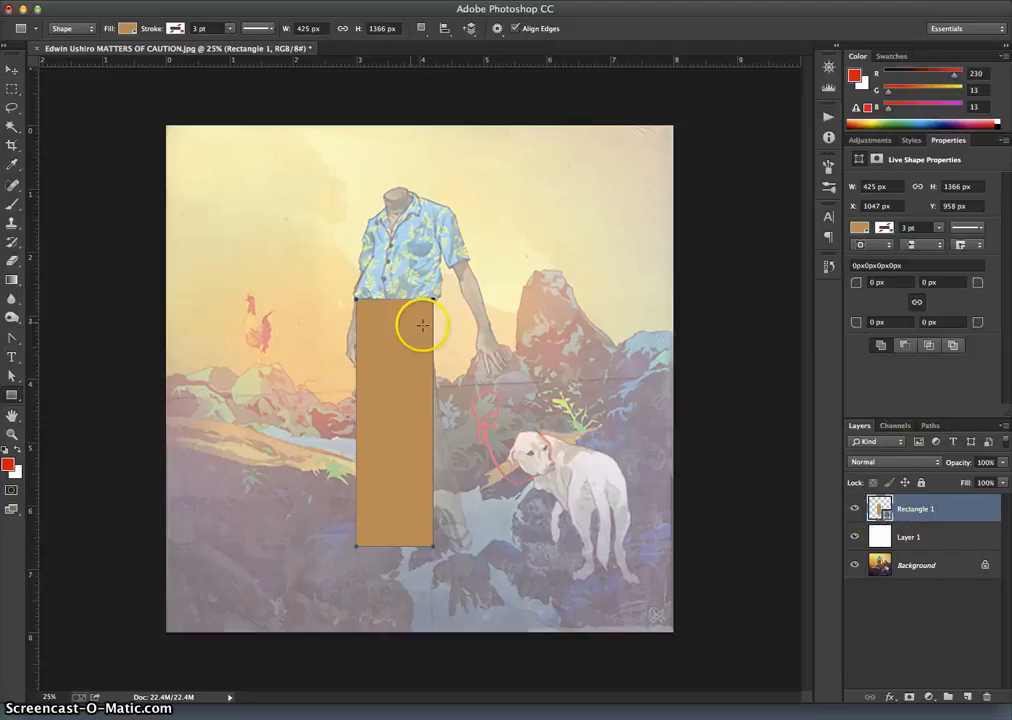
Try dark brown, green and other fill colors on the rectangle, then restore the light brown c69c6d
{"action": "double_click", "coordinate": [877, 508]}
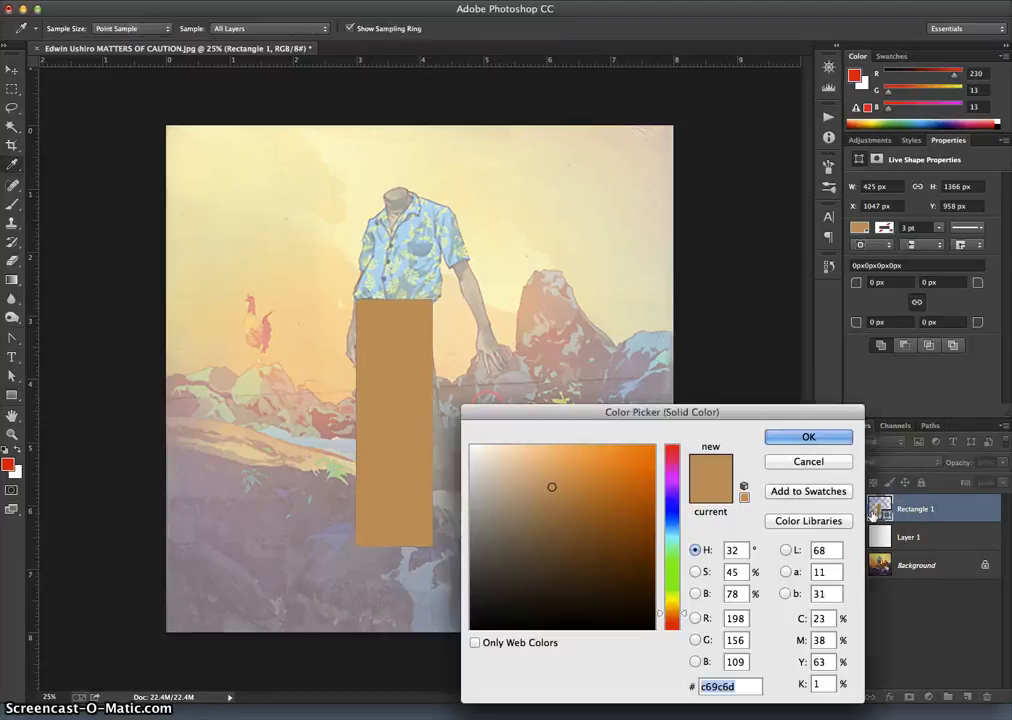
{"action": "left_click_drag", "start_coordinate": [596, 485], "coordinate": [611, 484]}
{"action": "left_click", "coordinate": [610, 547]}
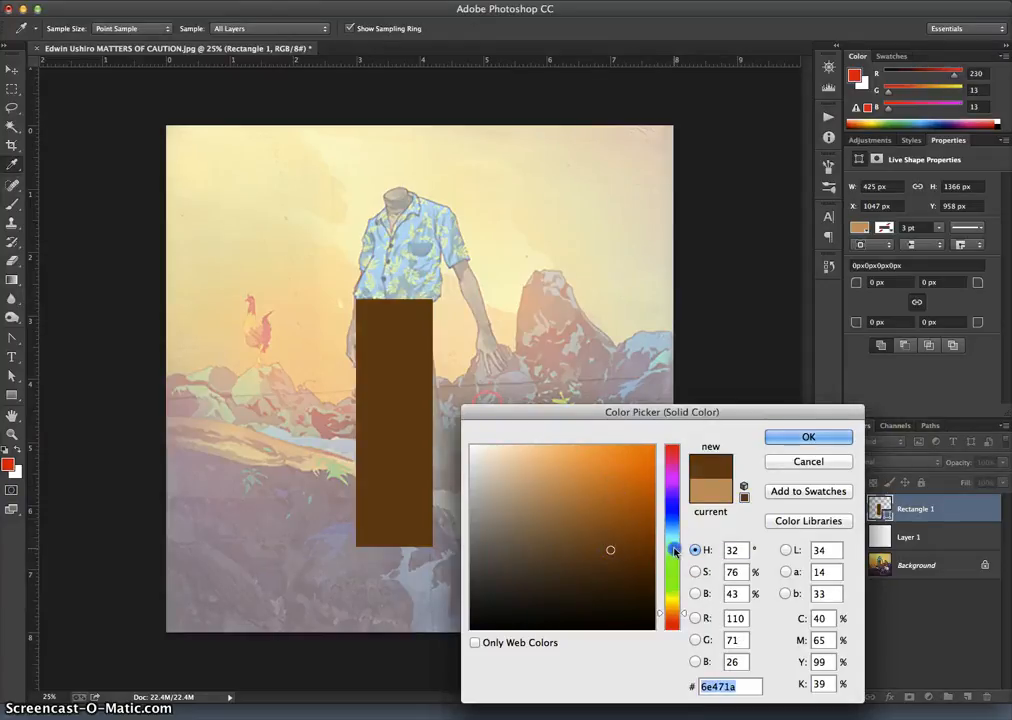
{"action": "left_click_drag", "start_coordinate": [673, 544], "coordinate": [671, 569]}
{"action": "left_click", "coordinate": [614, 485]}
{"action": "left_click", "coordinate": [671, 535]}
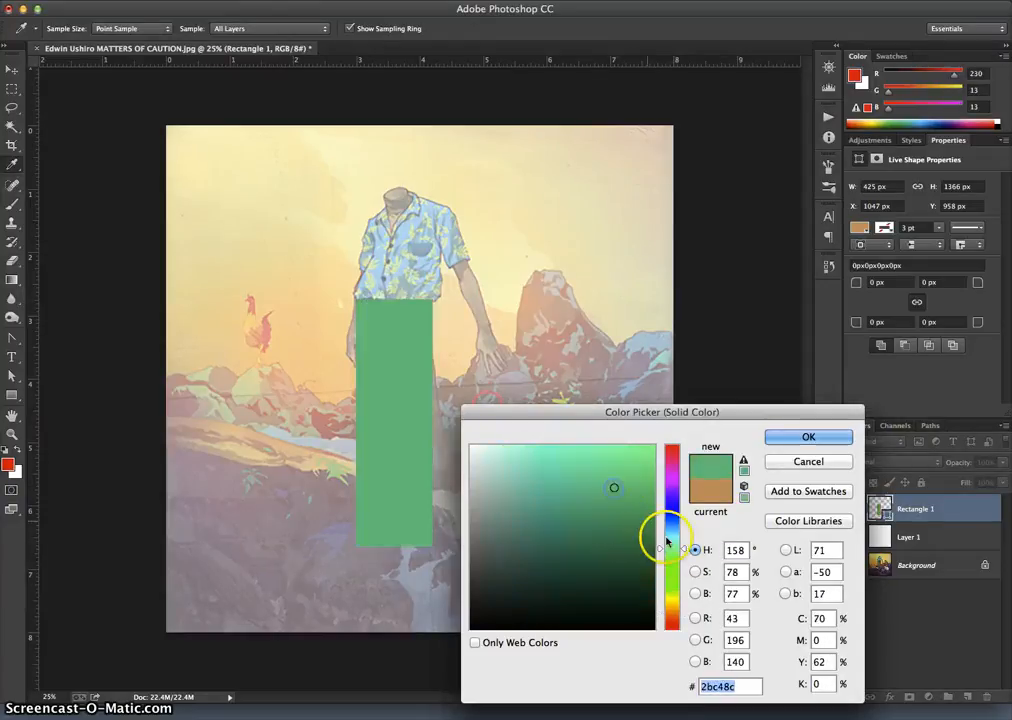
{"action": "left_click", "coordinate": [667, 464]}
{"action": "left_click_drag", "start_coordinate": [539, 494], "coordinate": [707, 500]}
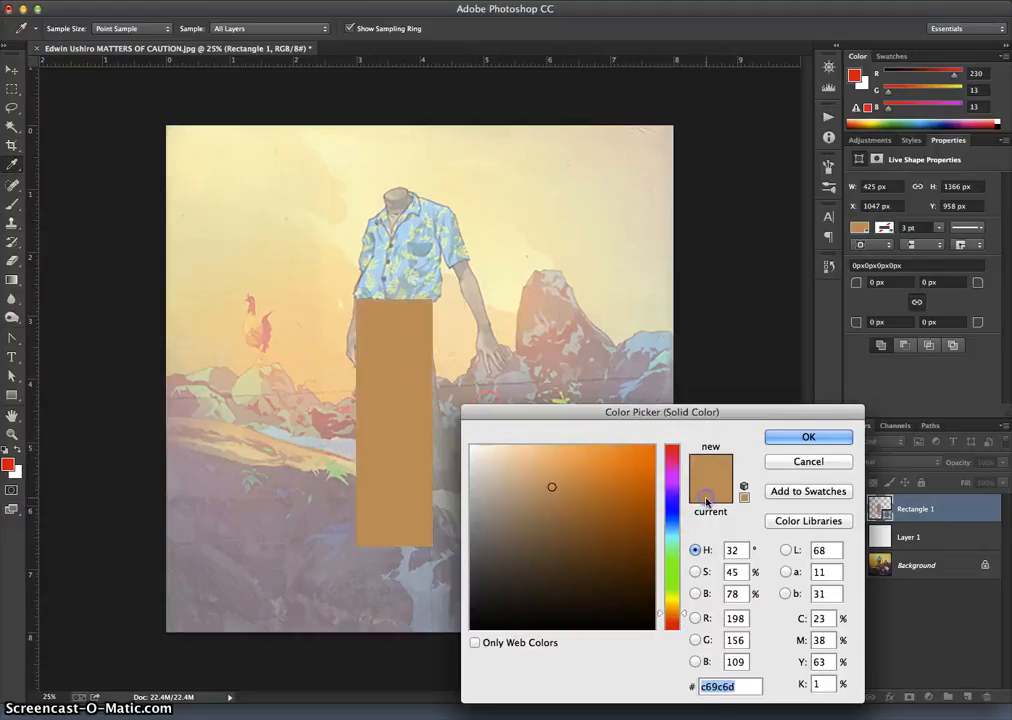
{"action": "left_click", "coordinate": [827, 439]}
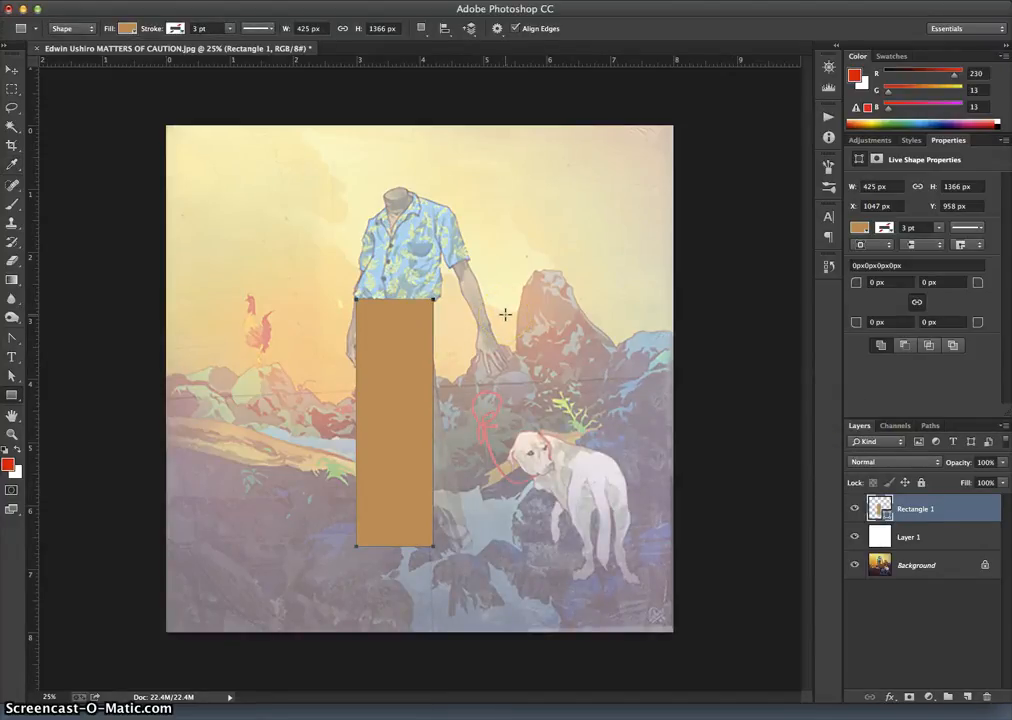
Try to tilt the rectangle about 6.5° counterclockwise and widen it over the man's legs, then decline converting it to a regular path
{"action": "key", "text": "super+t"}
{"action": "mouse_move", "coordinate": [462, 283]}
{"action": "left_mouse_down"}
{"action": "mouse_move", "coordinate": [436, 276]}
{"action": "mouse_move", "coordinate": [447, 276]}
{"action": "left_mouse_up"}
{"action": "left_click_drag", "start_coordinate": [404, 375], "coordinate": [422, 378]}
{"action": "left_click_drag", "start_coordinate": [357, 301], "coordinate": [350, 308]}
{"action": "left_click_drag", "start_coordinate": [455, 533], "coordinate": [459, 539]}
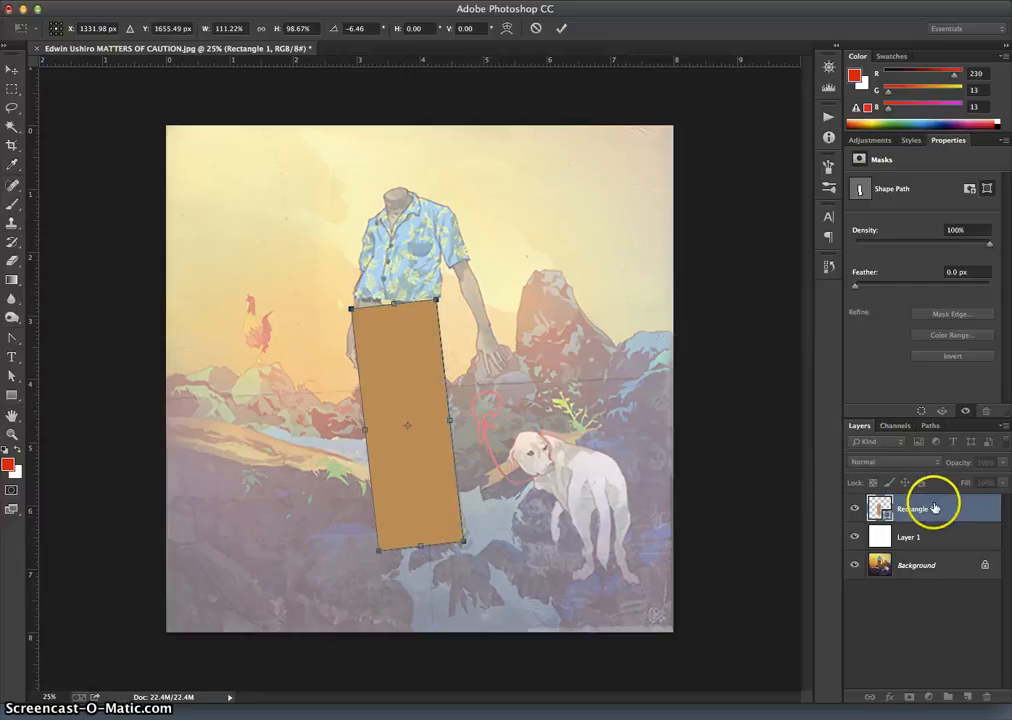
{"action": "key", "text": "Return"}
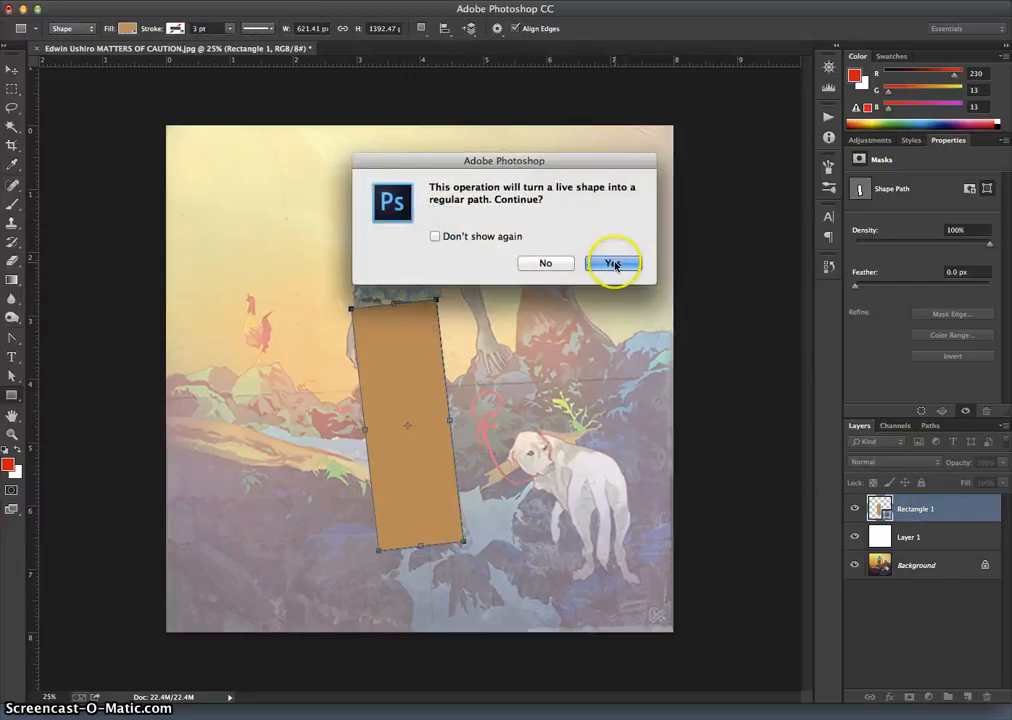
{"action": "left_click", "coordinate": [561, 264]}
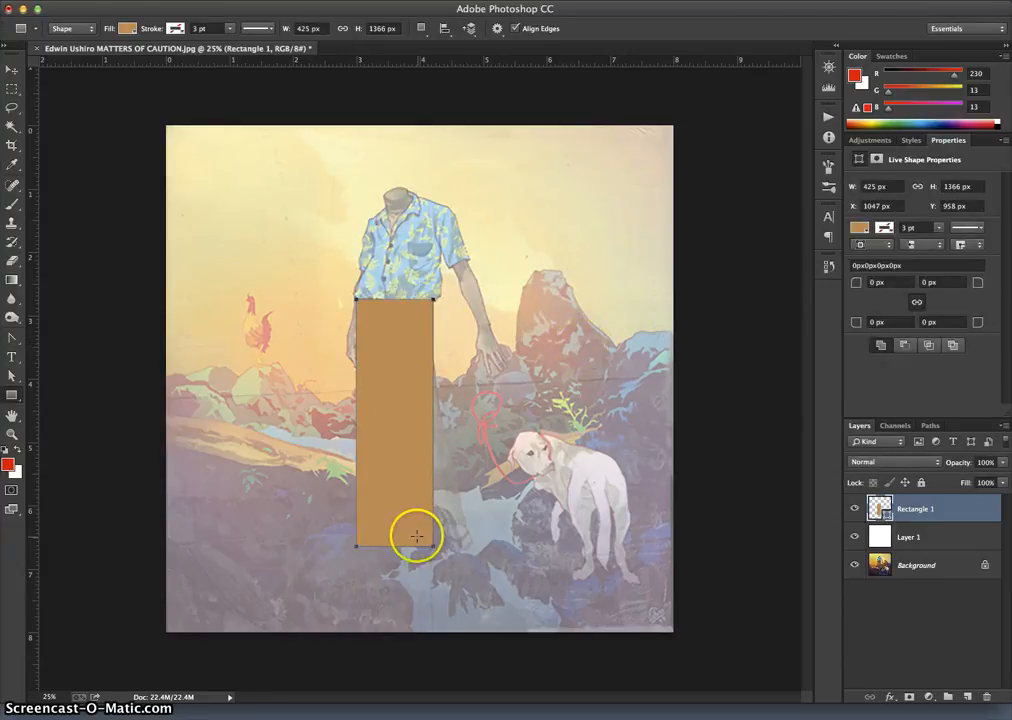
Rotate the rectangle about 10° counterclockwise, scale it to about 94% width over the legs, and convert it to a regular path without future warnings
{"action": "key", "text": "ctrl+t"}
{"action": "left_click_drag", "start_coordinate": [452, 547], "coordinate": [462, 530]}
{"action": "left_click", "coordinate": [427, 333]}
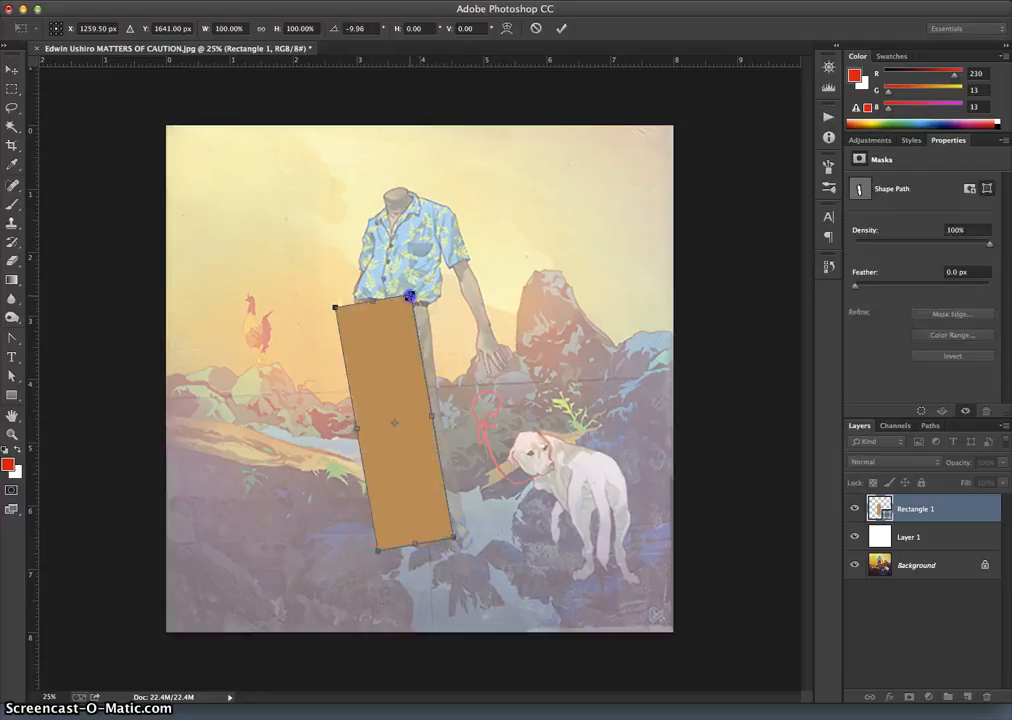
{"action": "left_click_drag", "start_coordinate": [410, 296], "coordinate": [428, 303]}
{"action": "left_click_drag", "start_coordinate": [355, 428], "coordinate": [370, 431]}
{"action": "mouse_move", "coordinate": [347, 318]}
{"action": "left_mouse_down"}
{"action": "mouse_move", "coordinate": [352, 295]}
{"action": "mouse_move", "coordinate": [351, 305]}
{"action": "left_mouse_up"}
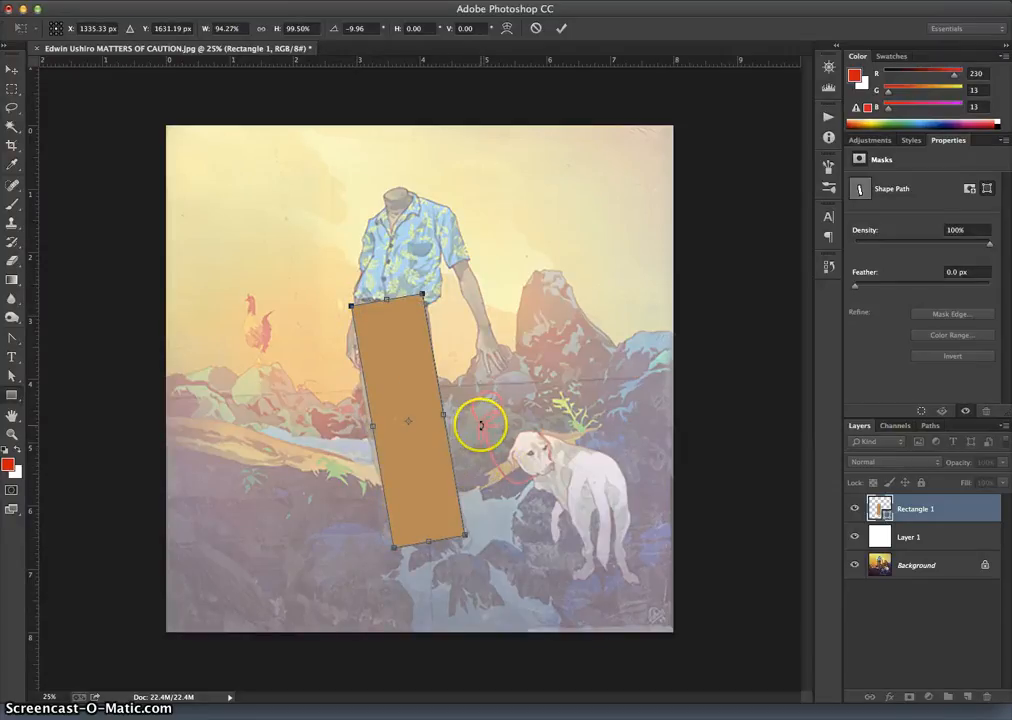
{"action": "key", "text": "Return"}
{"action": "left_click", "coordinate": [434, 236]}
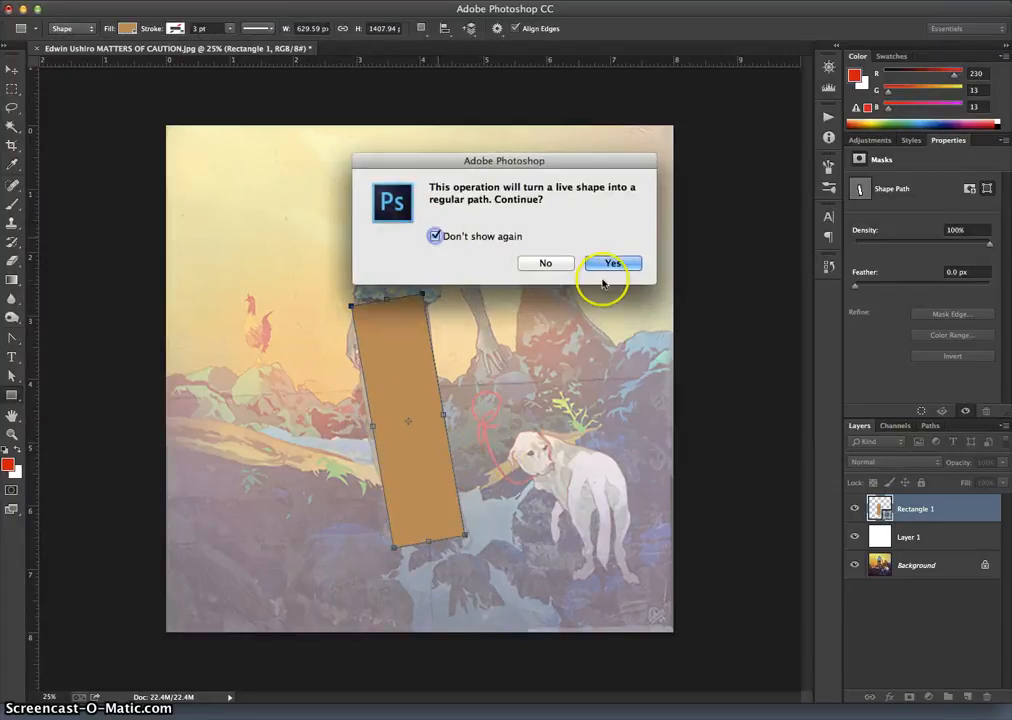
{"action": "left_click", "coordinate": [614, 264]}
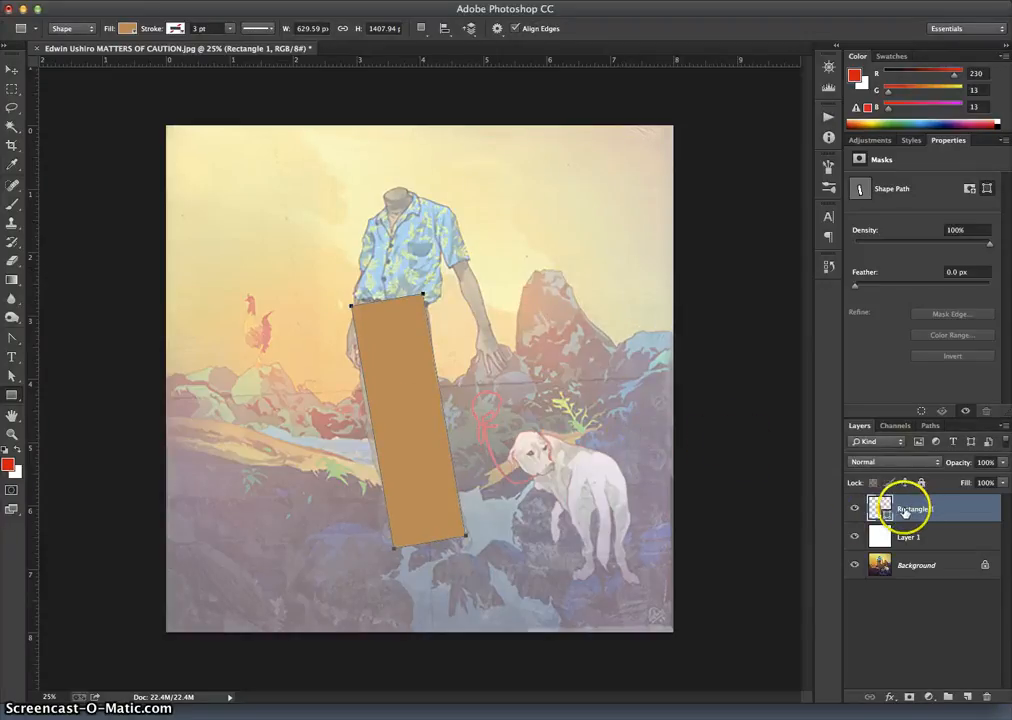
Toggle the rectangle layer's visibility repeatedly to compare the shape with the man's legs beneath it
{"action": "left_click", "coordinate": [856, 511]}
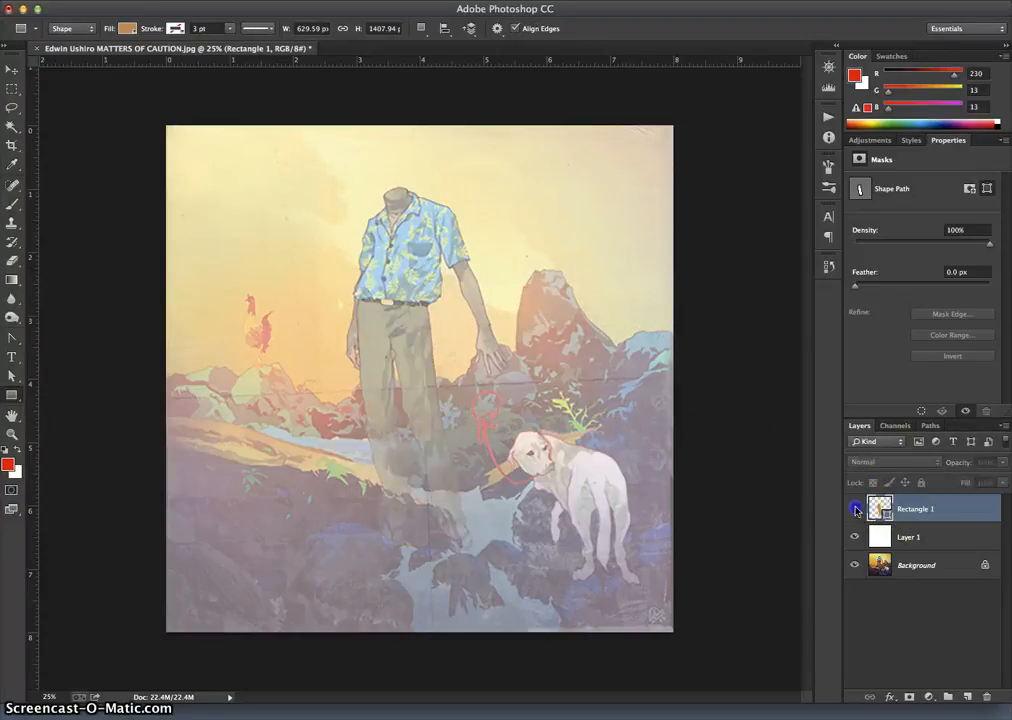
{"action": "left_click", "coordinate": [856, 511]}
{"action": "left_click", "coordinate": [856, 511]}
{"action": "left_click", "coordinate": [856, 511]}
{"action": "left_click", "coordinate": [856, 511]}
{"action": "left_click", "coordinate": [856, 511]}
{"action": "left_click", "coordinate": [856, 511]}
{"action": "left_click", "coordinate": [856, 511]}
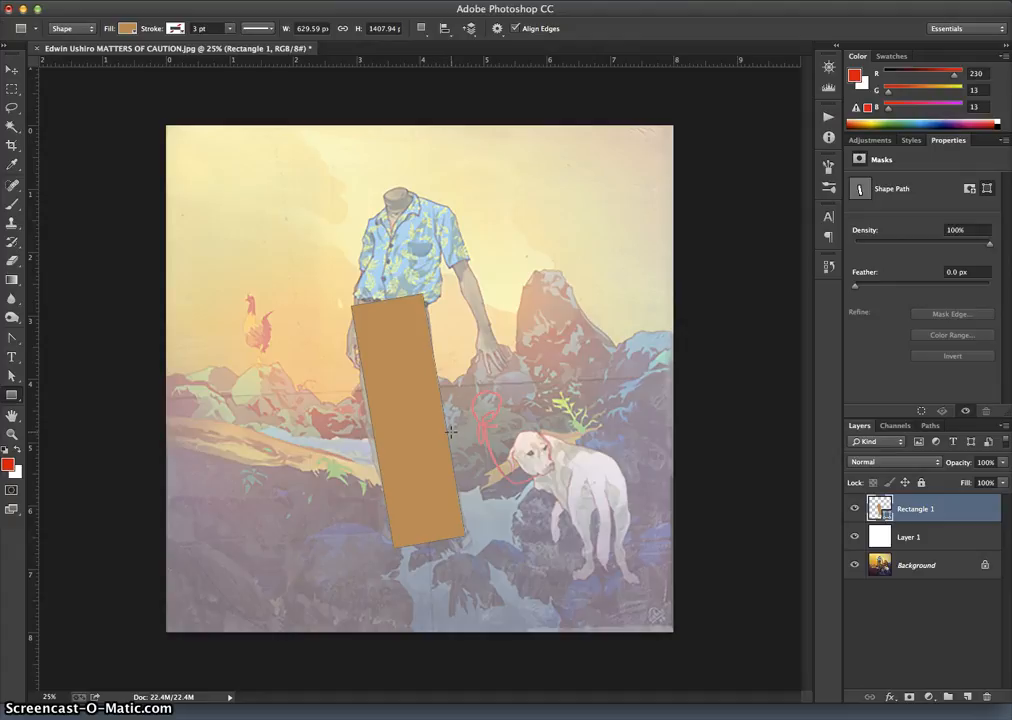
Distort the brown rectangle's four corners to about 115% width so it follows the man's trouser outline, and apply the transform
{"action": "left_click", "coordinate": [455, 427]}
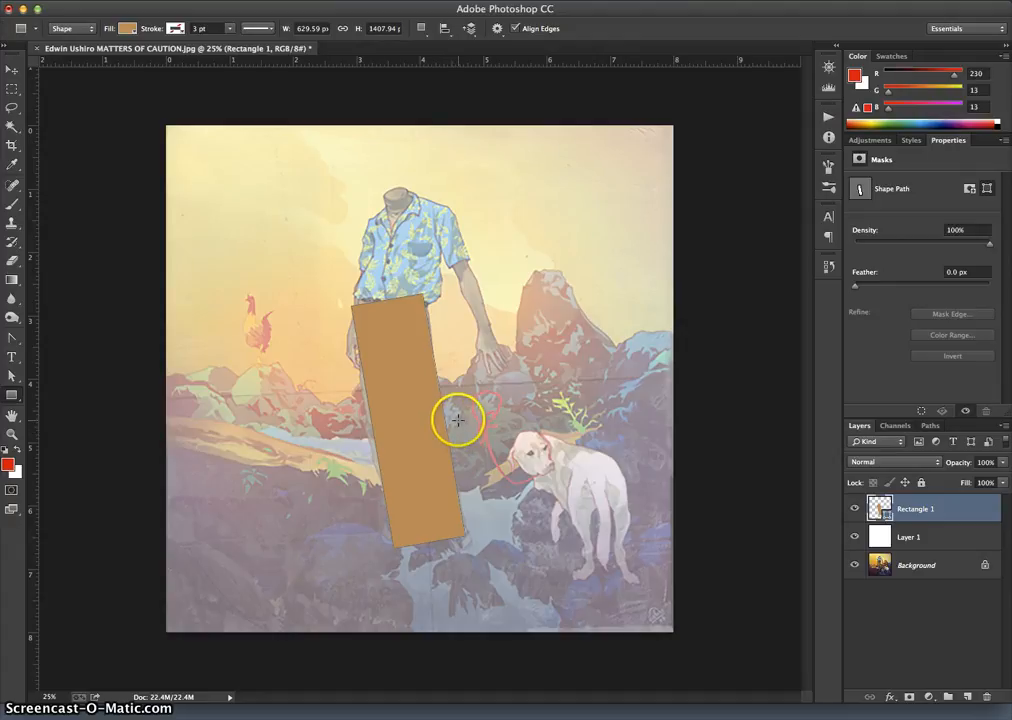
{"action": "key", "text": "super+t"}
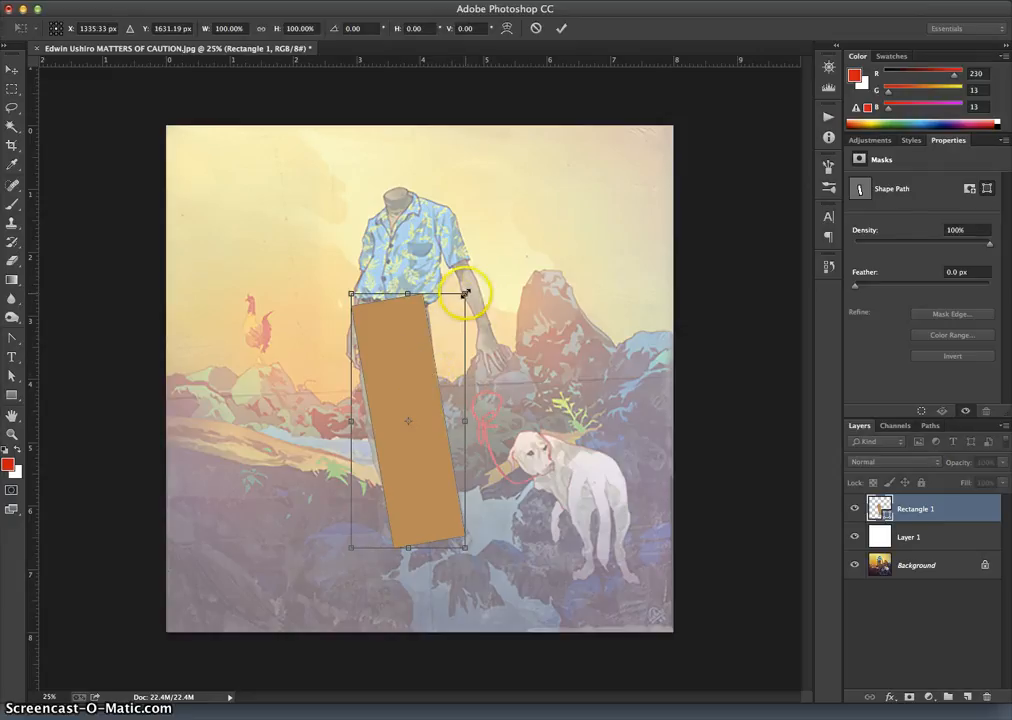
{"action": "right_click", "coordinate": [404, 352]}
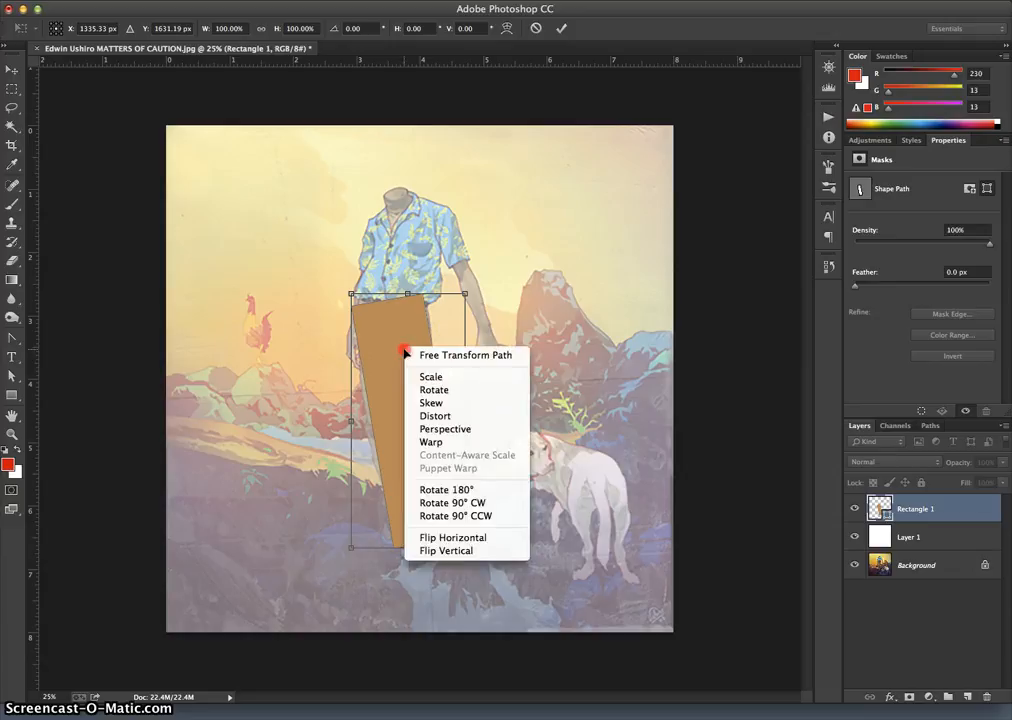
{"action": "left_click", "coordinate": [450, 416]}
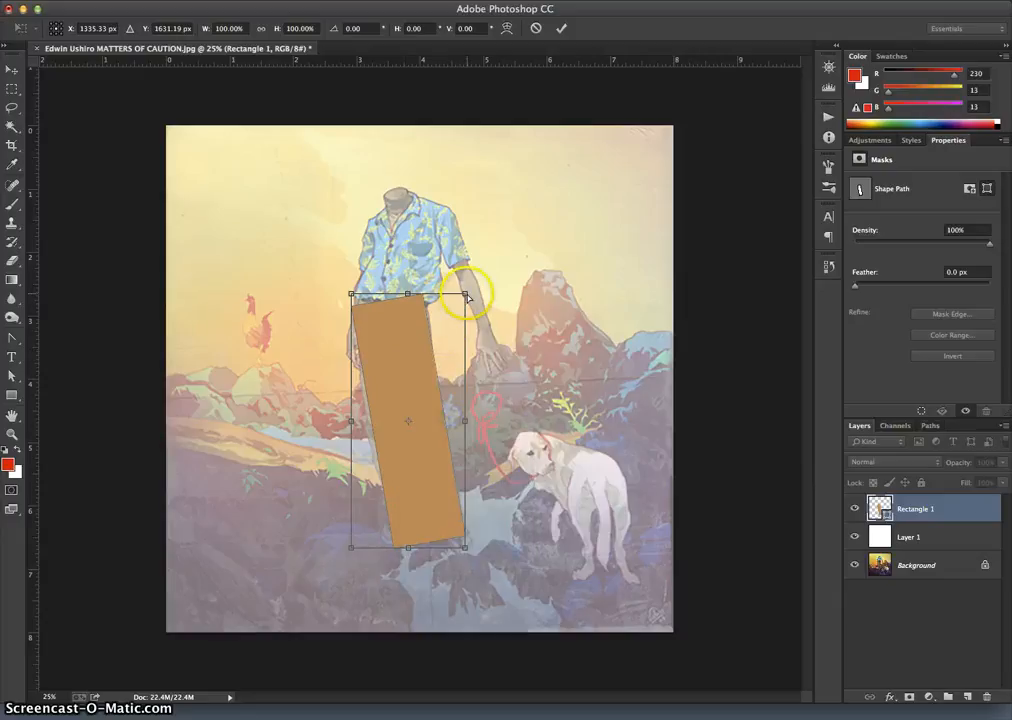
{"action": "mouse_move", "coordinate": [466, 296]}
{"action": "left_mouse_down"}
{"action": "mouse_move", "coordinate": [474, 284]}
{"action": "mouse_move", "coordinate": [471, 293]}
{"action": "left_mouse_up"}
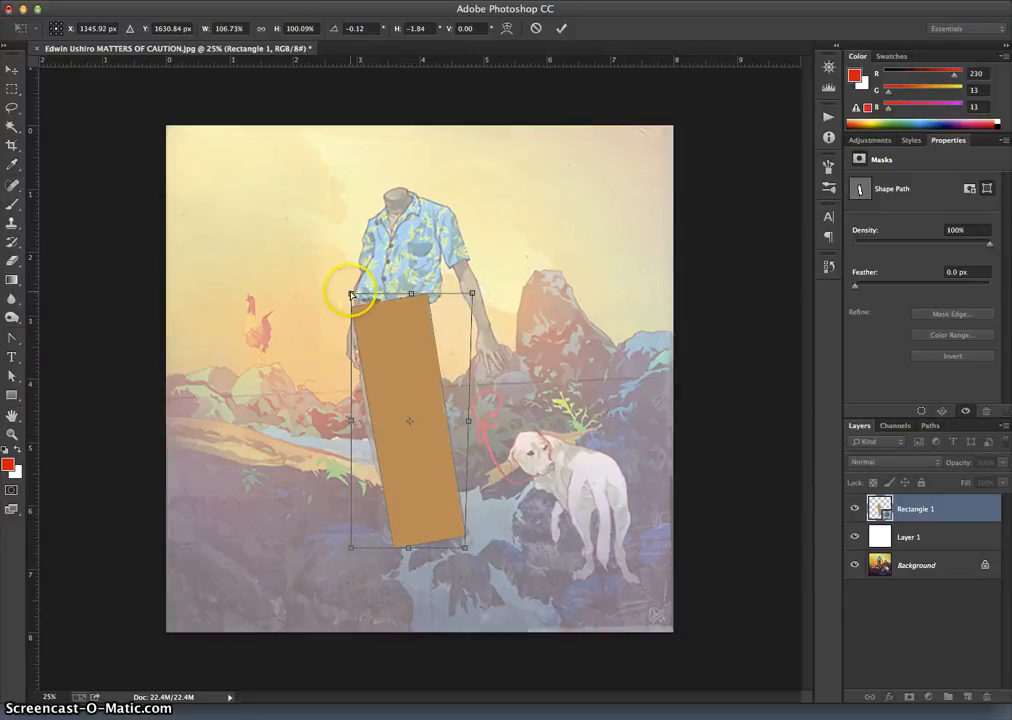
{"action": "left_click_drag", "start_coordinate": [351, 294], "coordinate": [343, 296]}
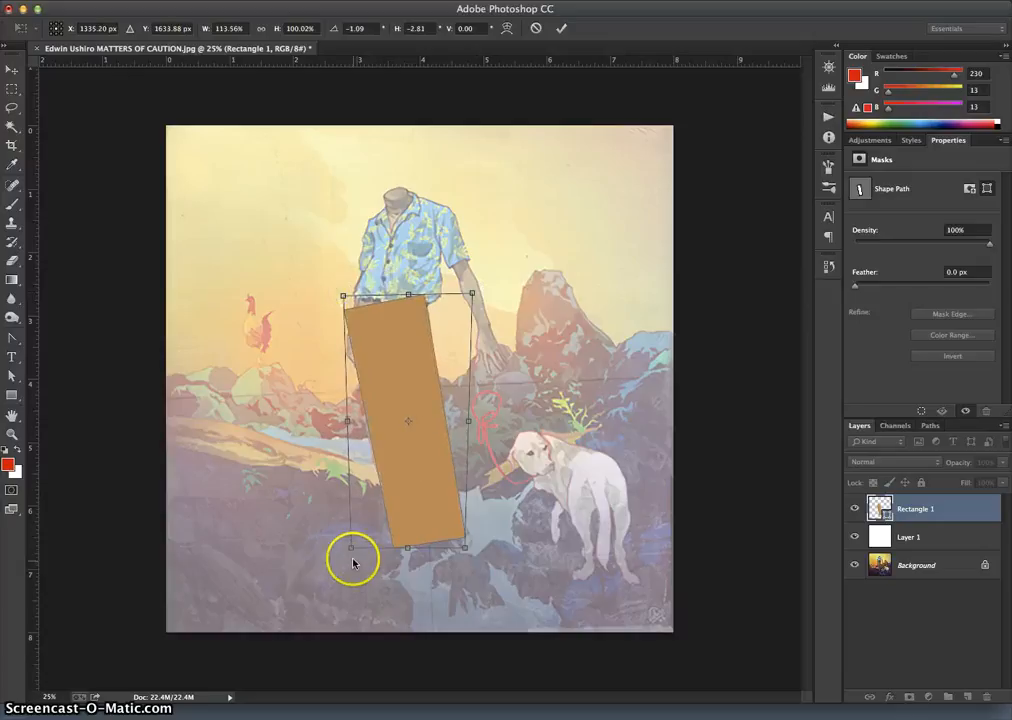
{"action": "left_click_drag", "start_coordinate": [350, 547], "coordinate": [338, 537]}
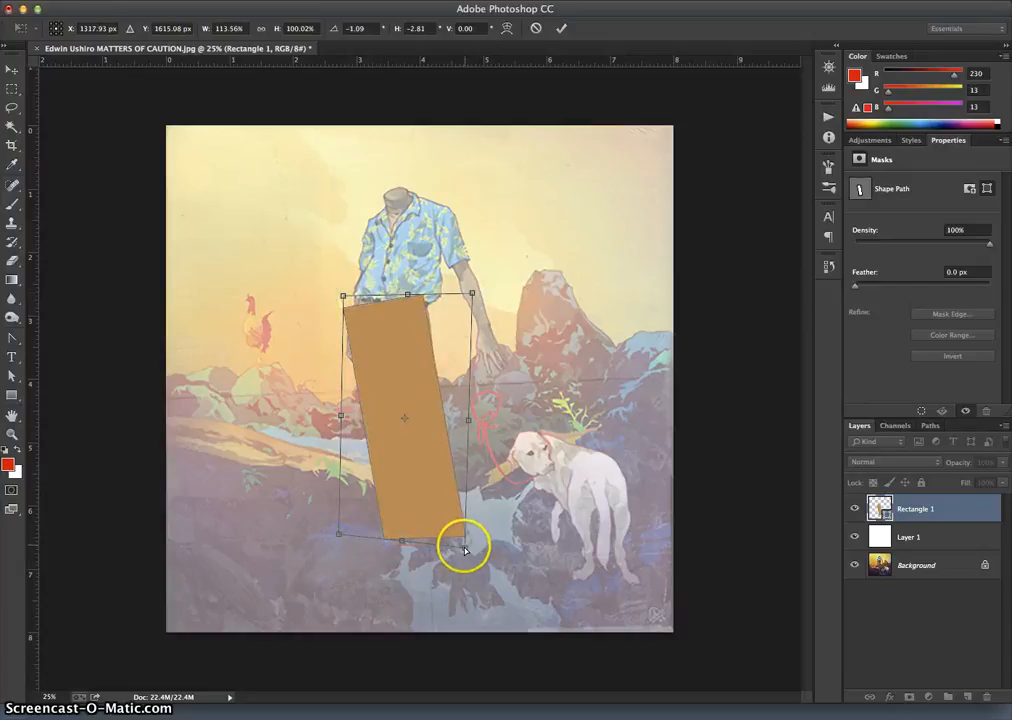
{"action": "left_click_drag", "start_coordinate": [463, 547], "coordinate": [467, 546]}
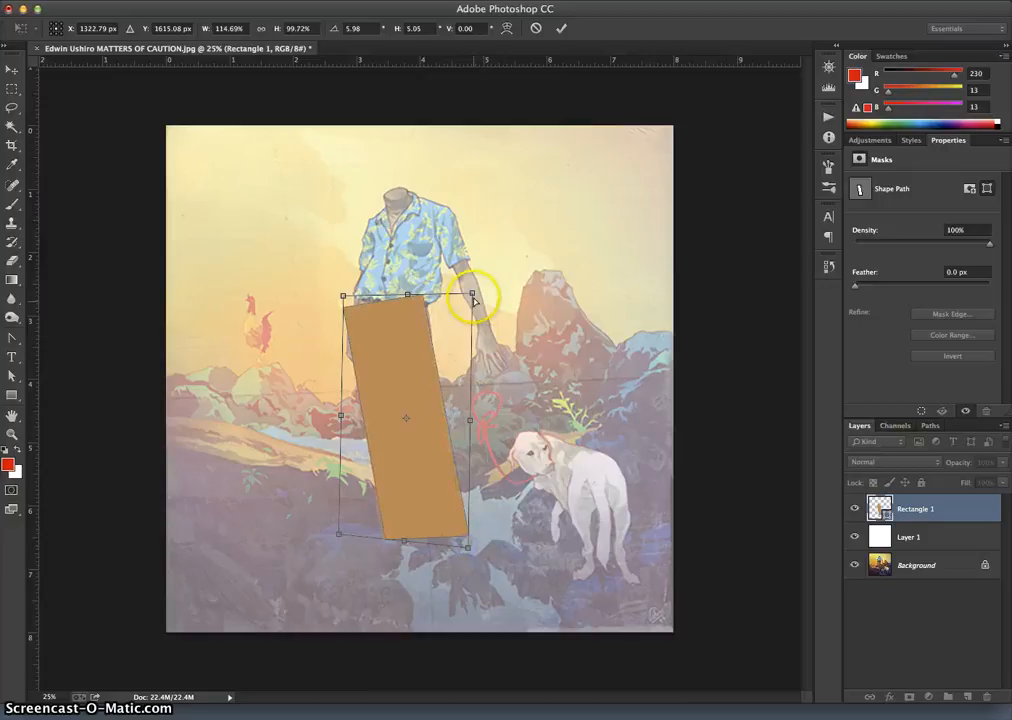
{"action": "left_click_drag", "start_coordinate": [474, 292], "coordinate": [476, 291]}
{"action": "left_click_drag", "start_coordinate": [344, 296], "coordinate": [355, 295]}
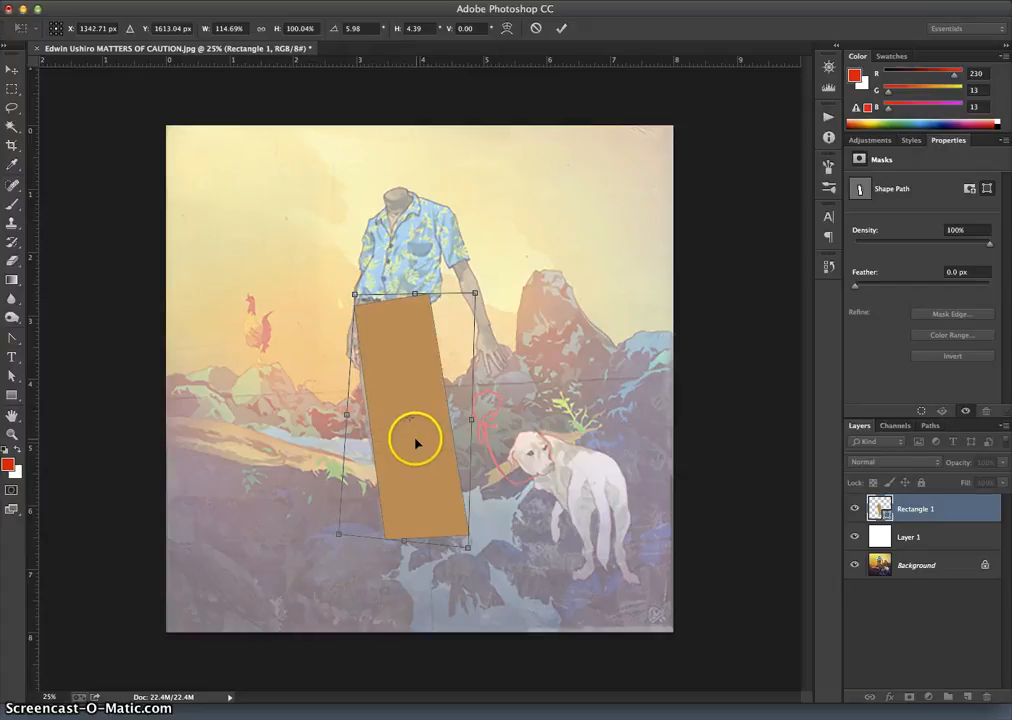
{"action": "double_click", "coordinate": [415, 443]}
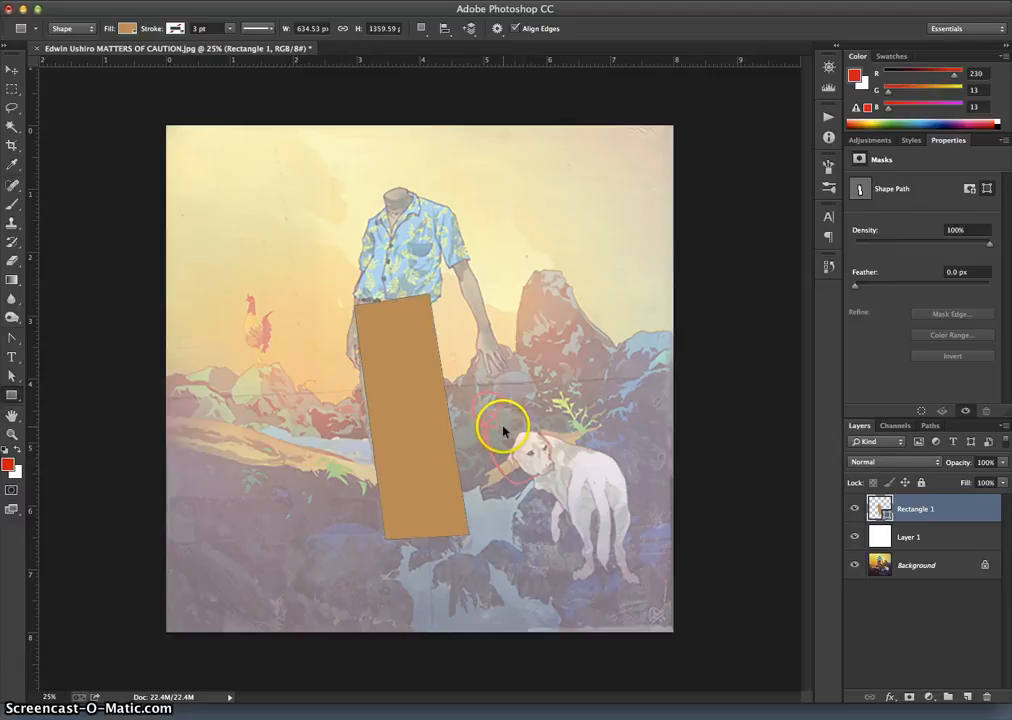
Distort the brown shape again by pulling its lower-left corner slightly down toward the trouser hem, and apply it
{"action": "key", "text": "ctrl+t"}
{"action": "right_click", "coordinate": [416, 367]}
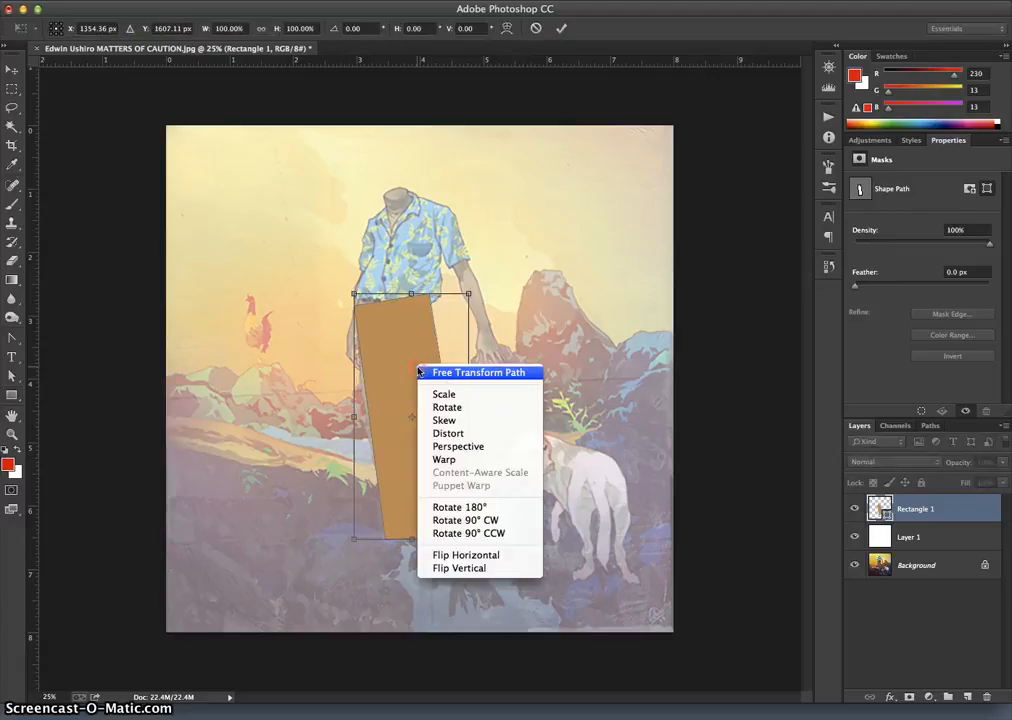
{"action": "left_click", "coordinate": [477, 432]}
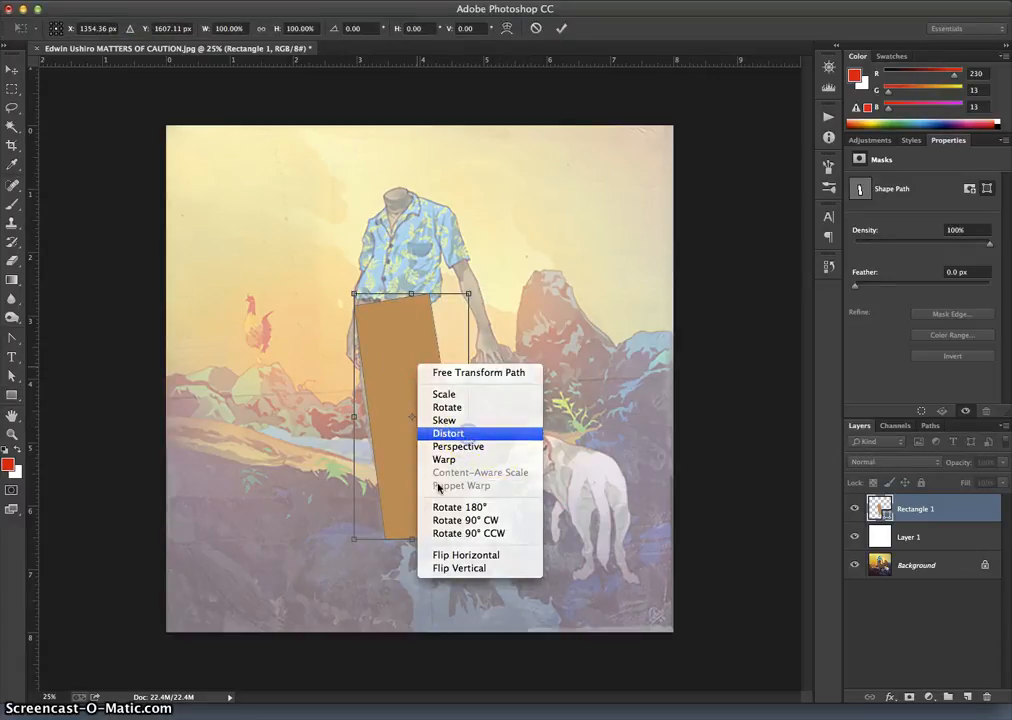
{"action": "mouse_move", "coordinate": [352, 541]}
{"action": "left_mouse_down"}
{"action": "mouse_move", "coordinate": [294, 533]}
{"action": "mouse_move", "coordinate": [350, 538]}
{"action": "mouse_move", "coordinate": [309, 594]}
{"action": "mouse_move", "coordinate": [362, 509]}
{"action": "mouse_move", "coordinate": [291, 453]}
{"action": "mouse_move", "coordinate": [337, 612]}
{"action": "mouse_move", "coordinate": [351, 546]}
{"action": "left_mouse_up"}
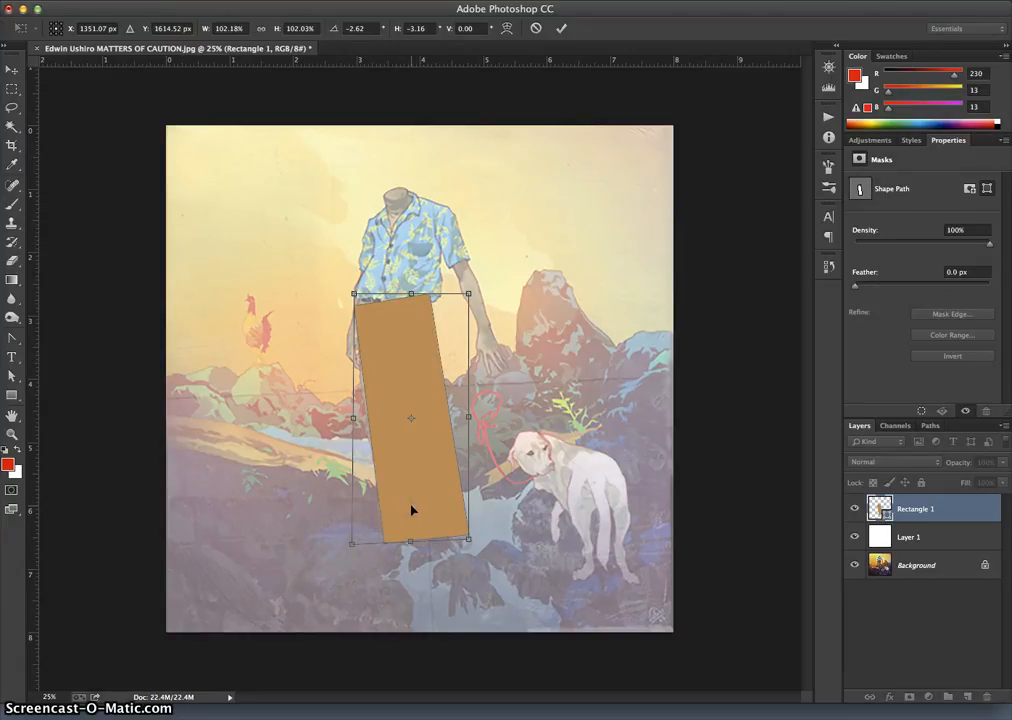
{"action": "key", "text": "Return"}
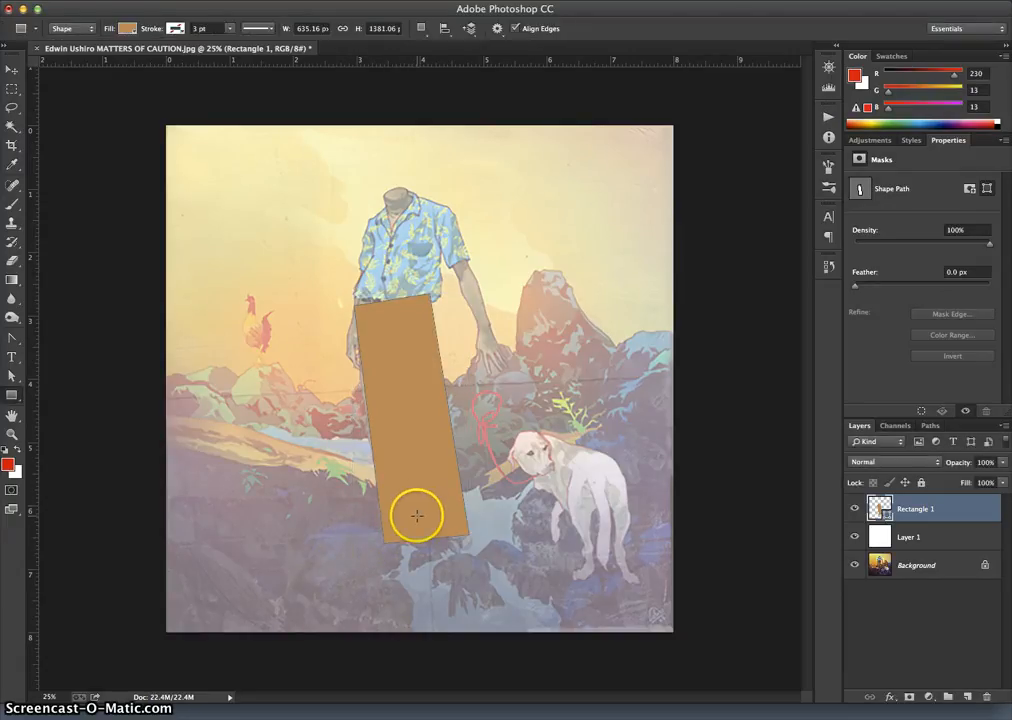
Skew the brown shape's upper-right corner slightly upward, to a vertical skew of about -0.78°
{"action": "key", "text": "ctrl+t"}
{"action": "right_click", "coordinate": [418, 472]}
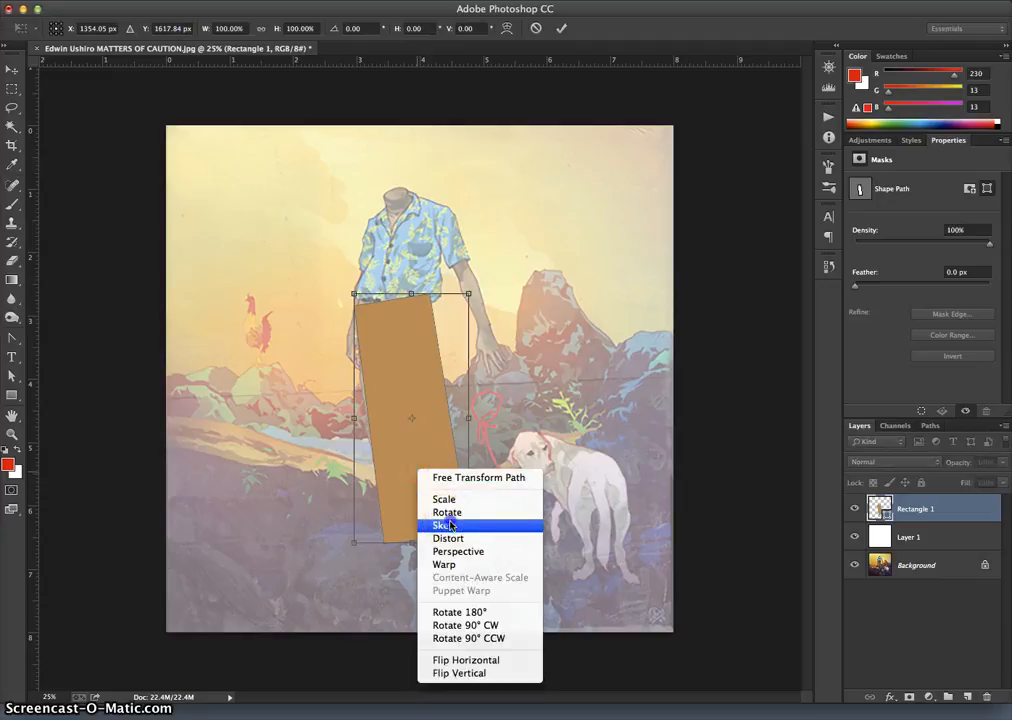
{"action": "left_click", "coordinate": [440, 519]}
{"action": "mouse_move", "coordinate": [469, 296]}
{"action": "left_mouse_down"}
{"action": "mouse_move", "coordinate": [574, 293]}
{"action": "mouse_move", "coordinate": [445, 293]}
{"action": "mouse_move", "coordinate": [468, 291]}
{"action": "left_mouse_up"}
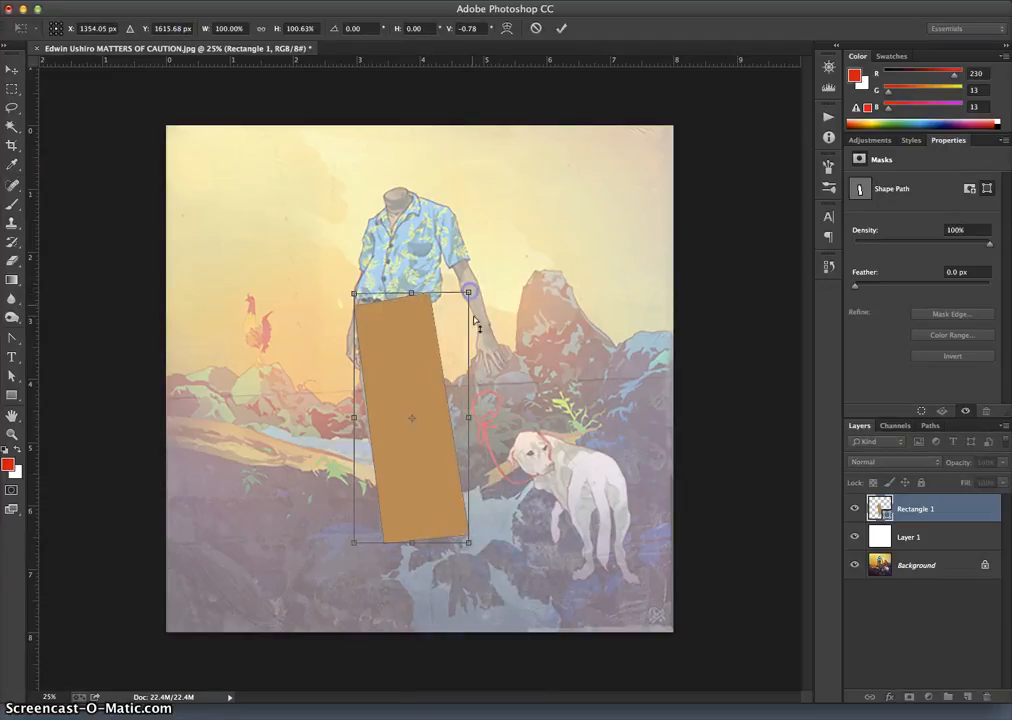
Warp the brown shape with a Custom warp so its waist, sides and hem curve along the man's trousers, and apply it
{"action": "right_click", "coordinate": [412, 384]}
{"action": "left_click", "coordinate": [456, 481]}
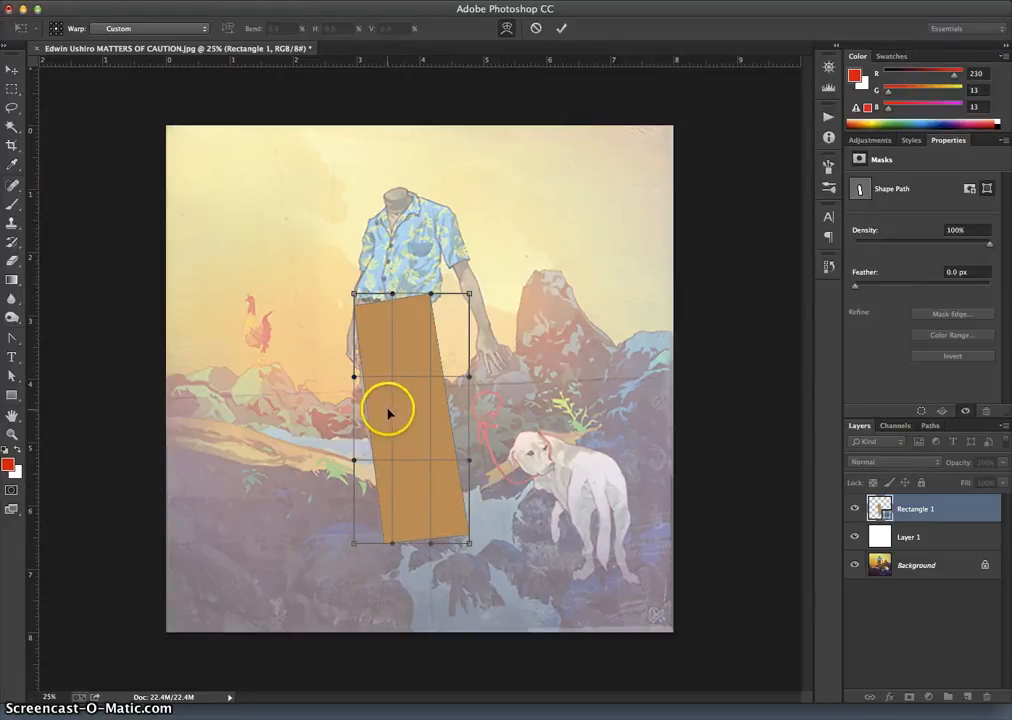
{"action": "left_click_drag", "start_coordinate": [386, 411], "coordinate": [382, 414]}
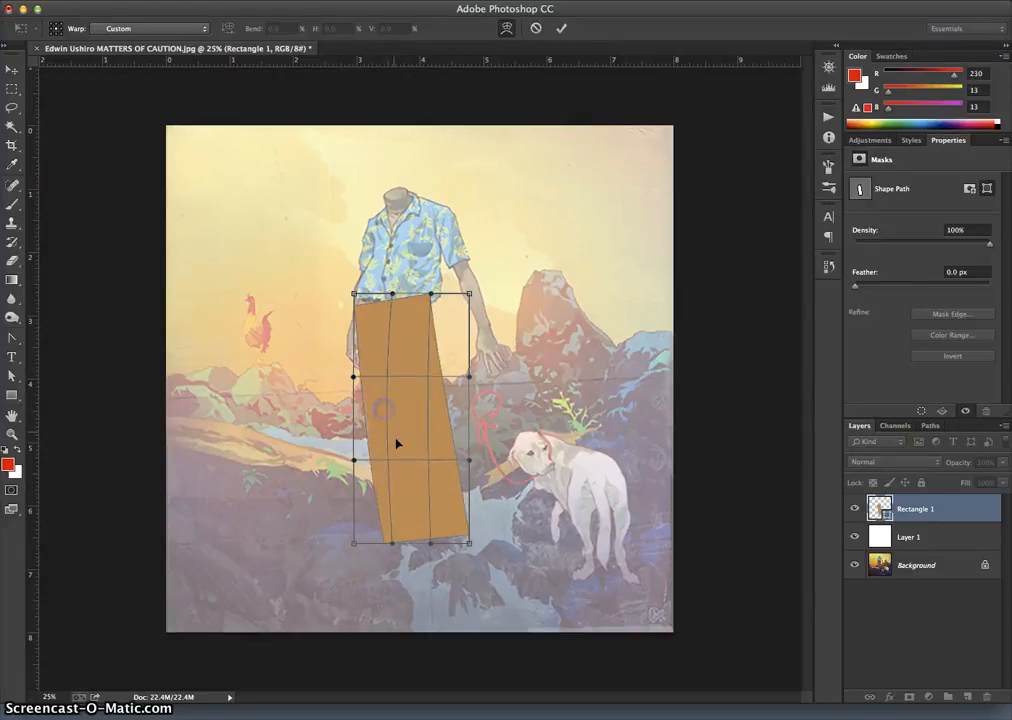
{"action": "left_click_drag", "start_coordinate": [389, 519], "coordinate": [410, 520]}
{"action": "mouse_move", "coordinate": [376, 417]}
{"action": "left_mouse_down"}
{"action": "mouse_move", "coordinate": [364, 413]}
{"action": "mouse_move", "coordinate": [375, 419]}
{"action": "left_mouse_up"}
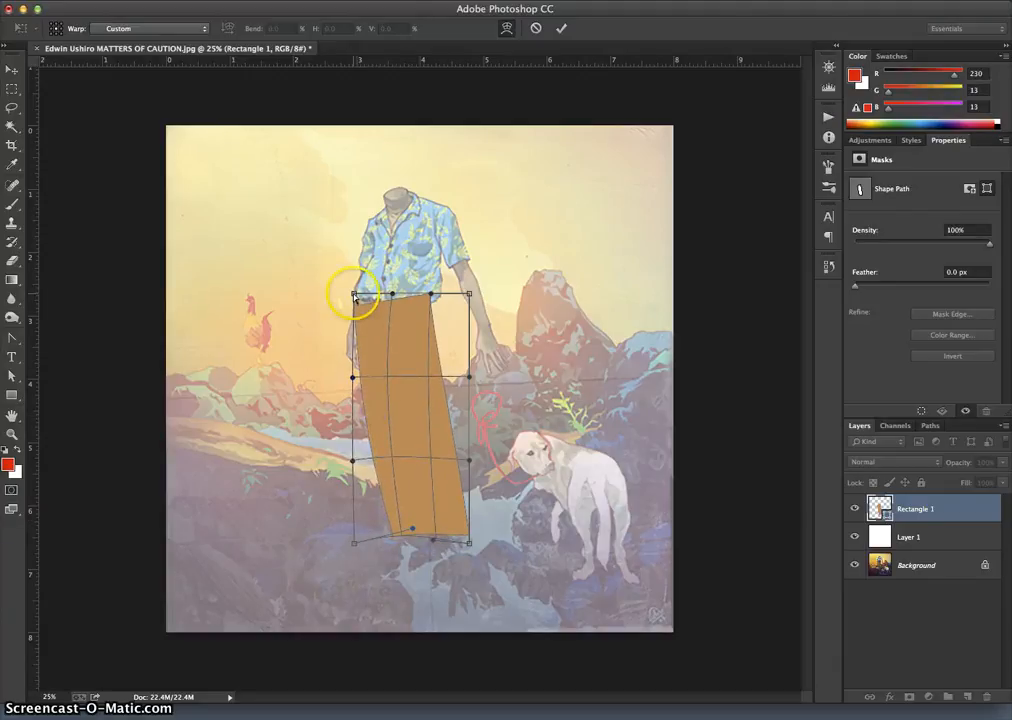
{"action": "left_click_drag", "start_coordinate": [354, 297], "coordinate": [359, 288]}
{"action": "left_click", "coordinate": [441, 318]}
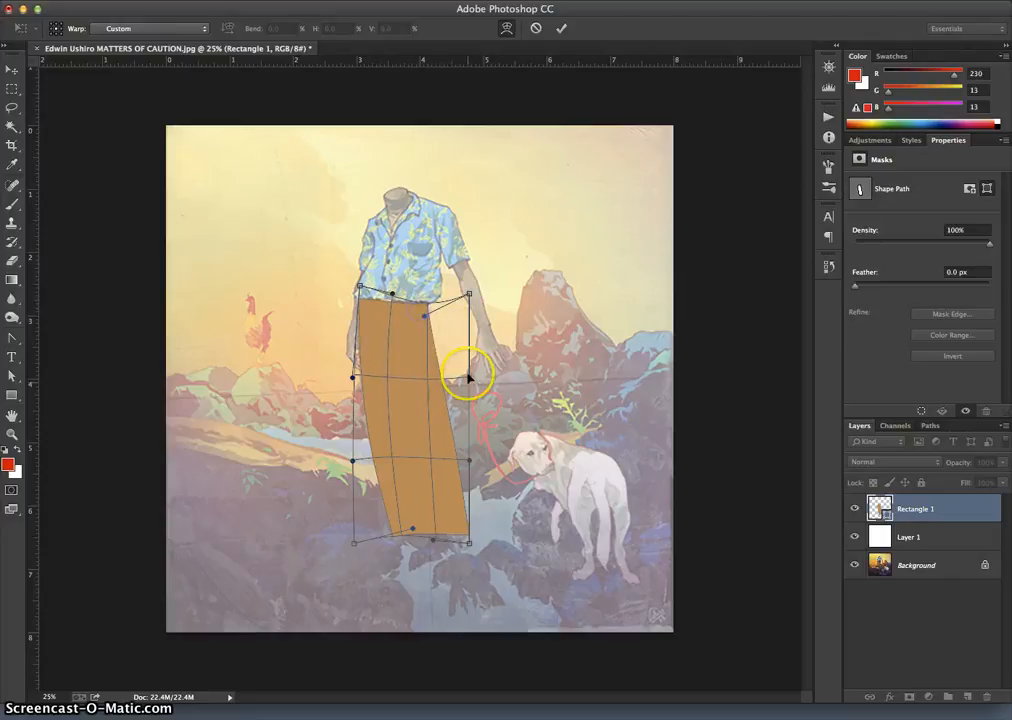
{"action": "mouse_move", "coordinate": [455, 430]}
{"action": "left_mouse_down"}
{"action": "mouse_move", "coordinate": [429, 443]}
{"action": "mouse_move", "coordinate": [443, 441]}
{"action": "left_mouse_up"}
{"action": "left_click_drag", "start_coordinate": [429, 541], "coordinate": [393, 518]}
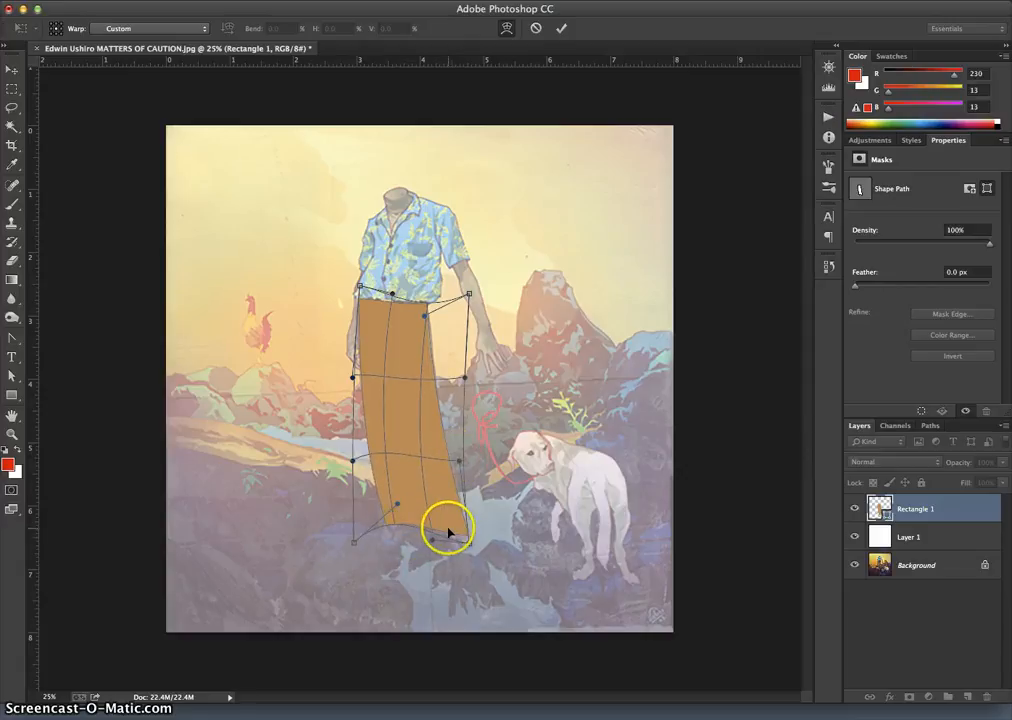
{"action": "key", "text": "Return"}
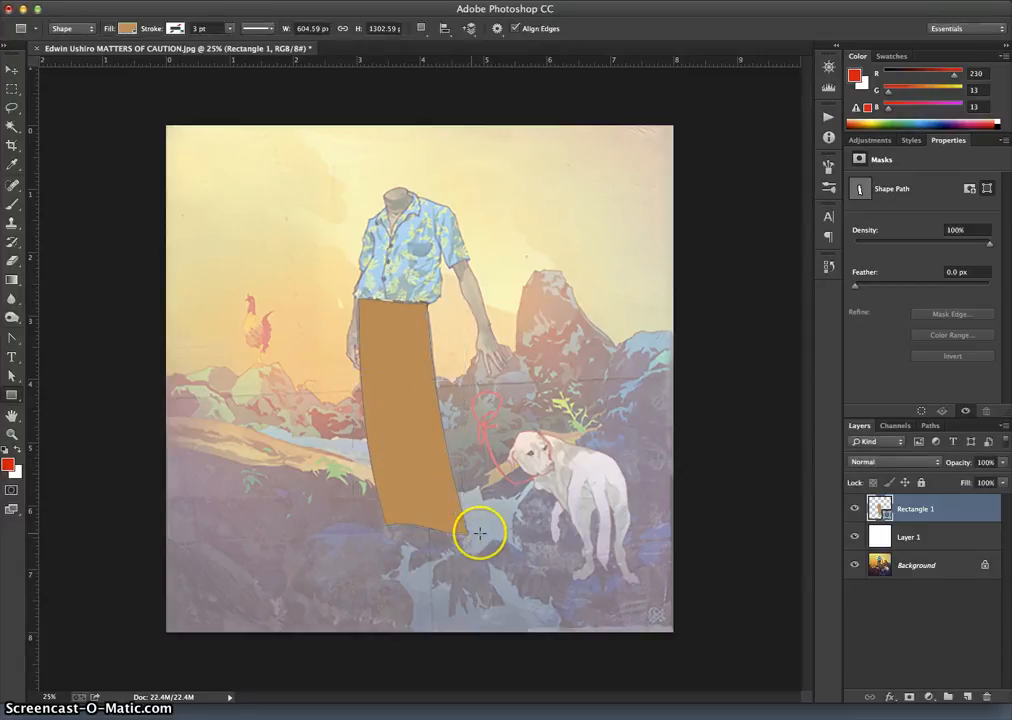
Toggle the warped trouser shape's visibility several times to compare it with the painted trousers, leaving it visible
{"action": "left_click", "coordinate": [855, 510]}
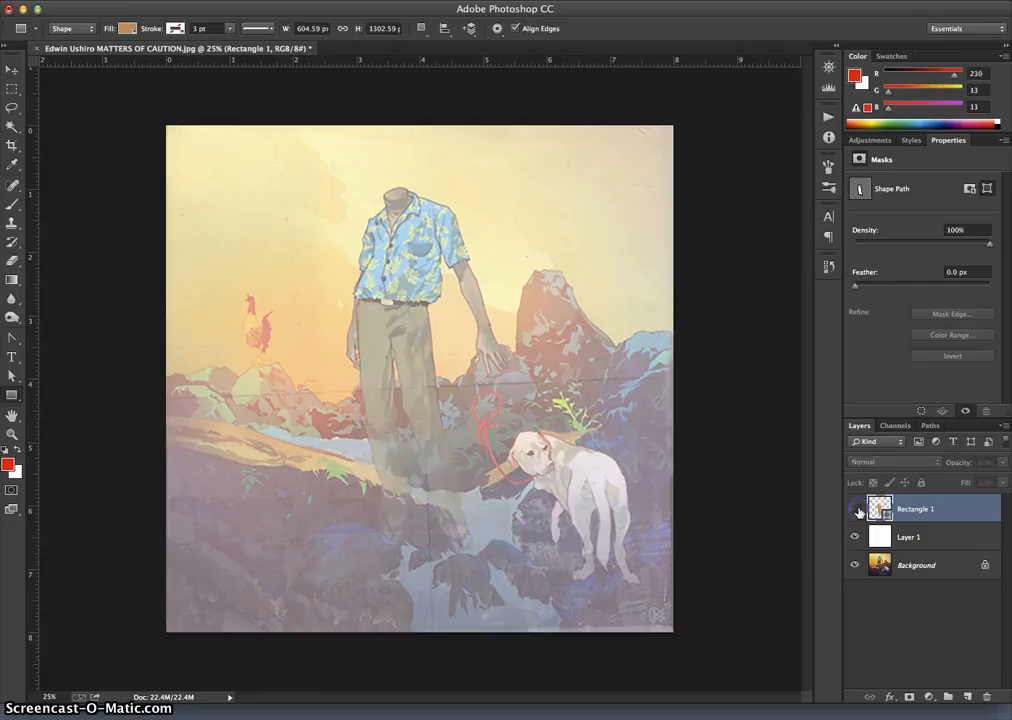
{"action": "left_click", "coordinate": [855, 510]}
{"action": "left_click", "coordinate": [855, 510]}
{"action": "left_click", "coordinate": [855, 510]}
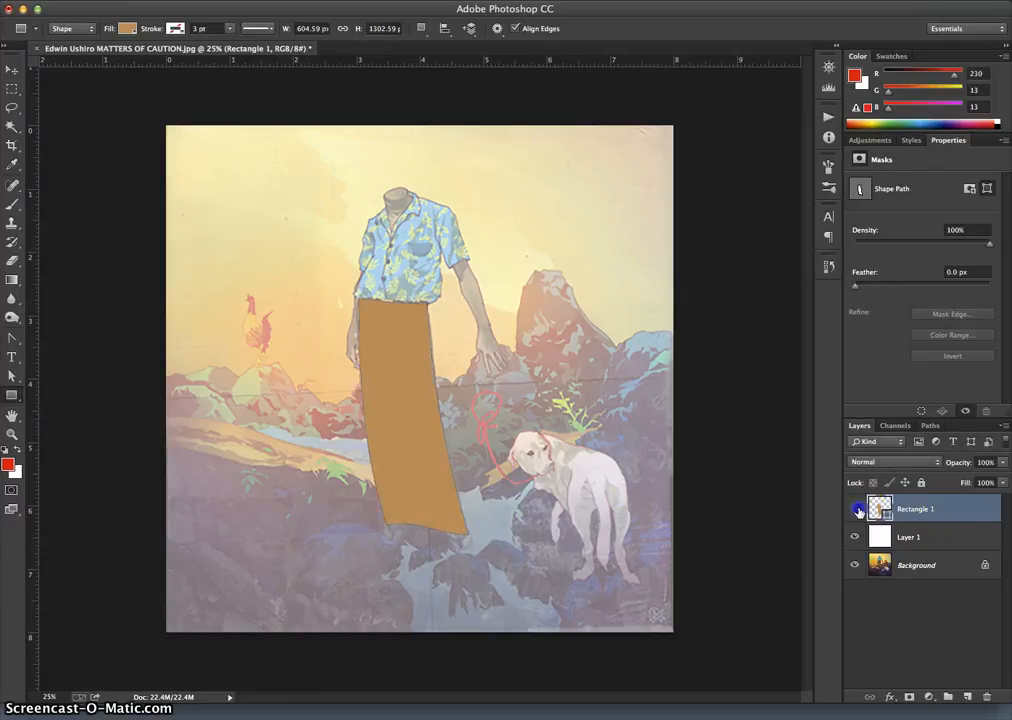
{"action": "left_click", "coordinate": [855, 510]}
{"action": "left_click", "coordinate": [855, 510]}
{"action": "left_click", "coordinate": [855, 510]}
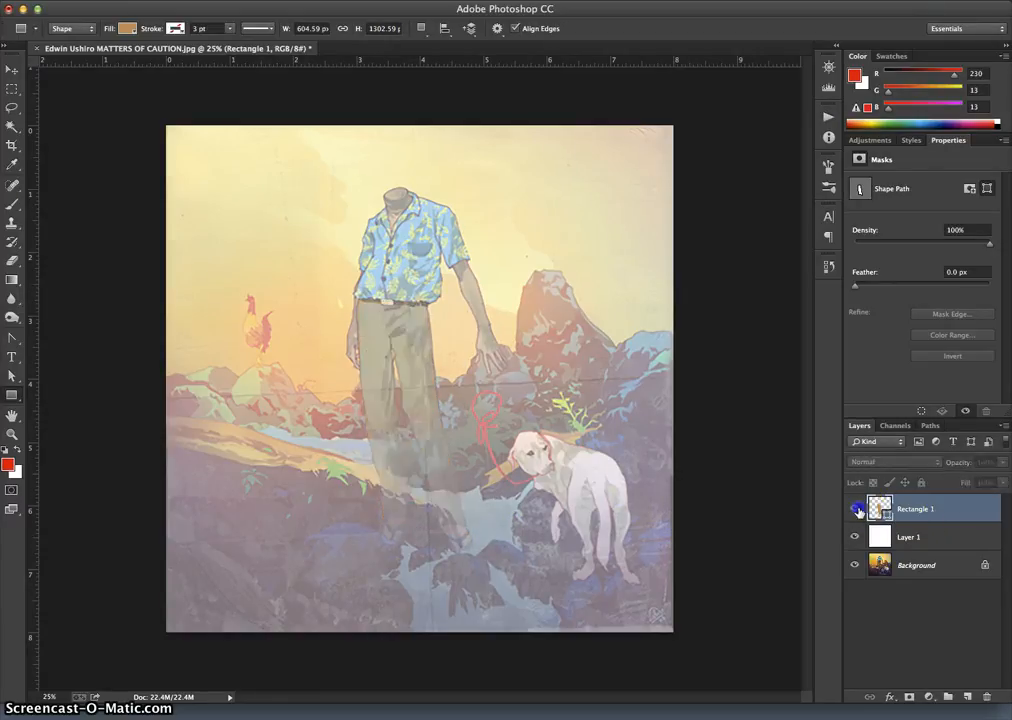
{"action": "left_click", "coordinate": [855, 510]}
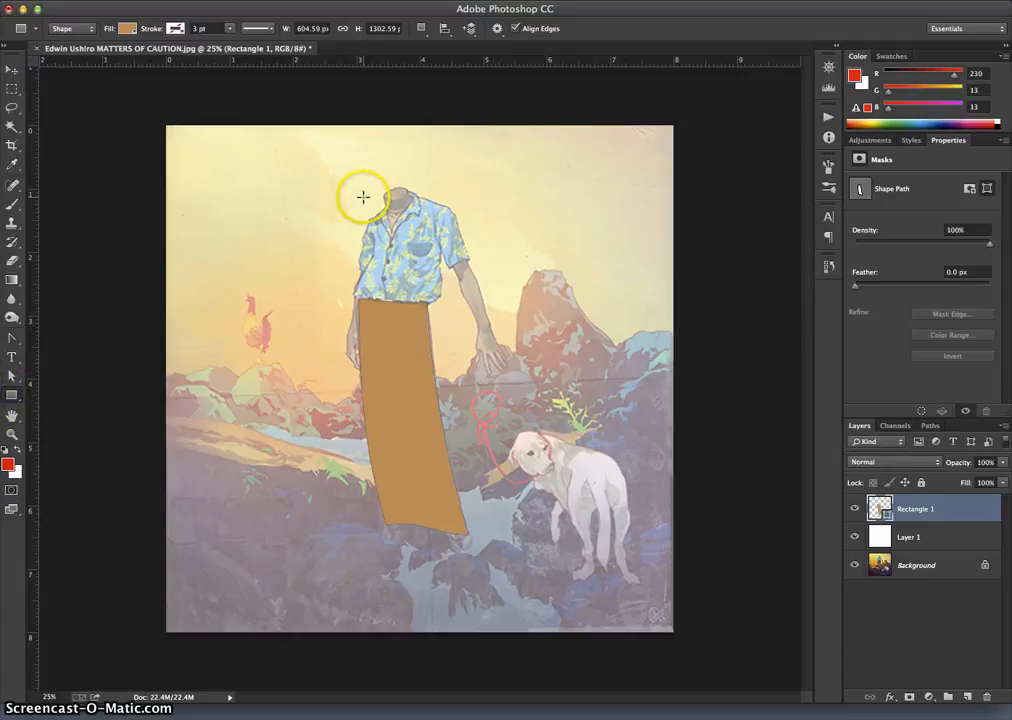
Draw a rectangle about 446 × 575 px over the man's shirt and fill it with blue (RGB 0, 173, 227)
{"action": "left_click_drag", "start_coordinate": [363, 197], "coordinate": [444, 300]}
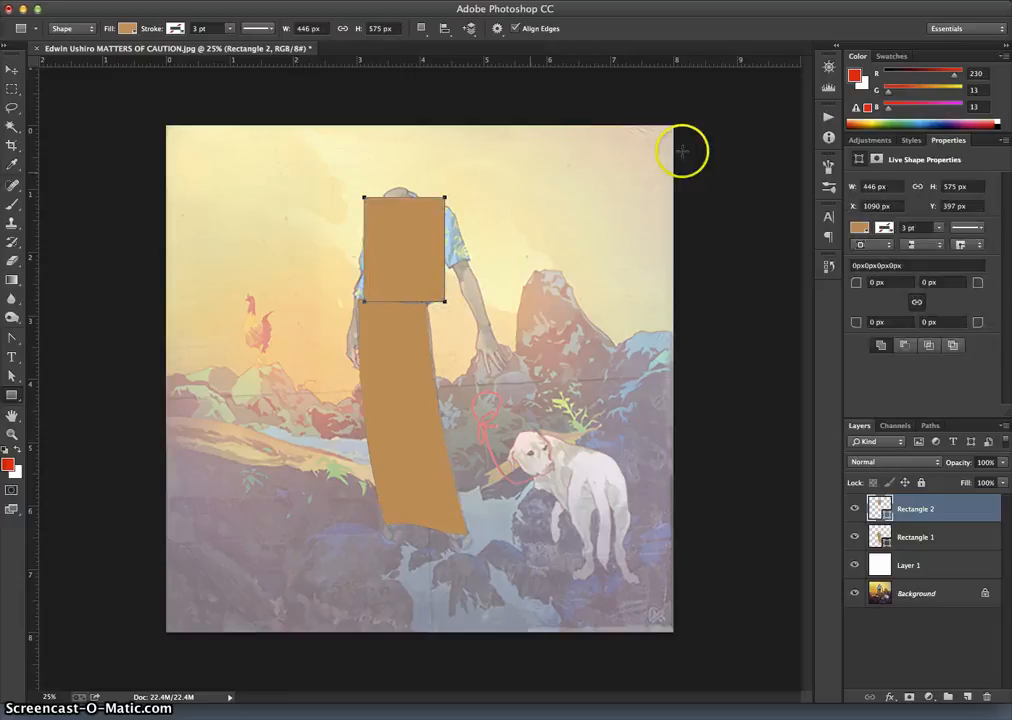
{"action": "left_click", "coordinate": [921, 121]}
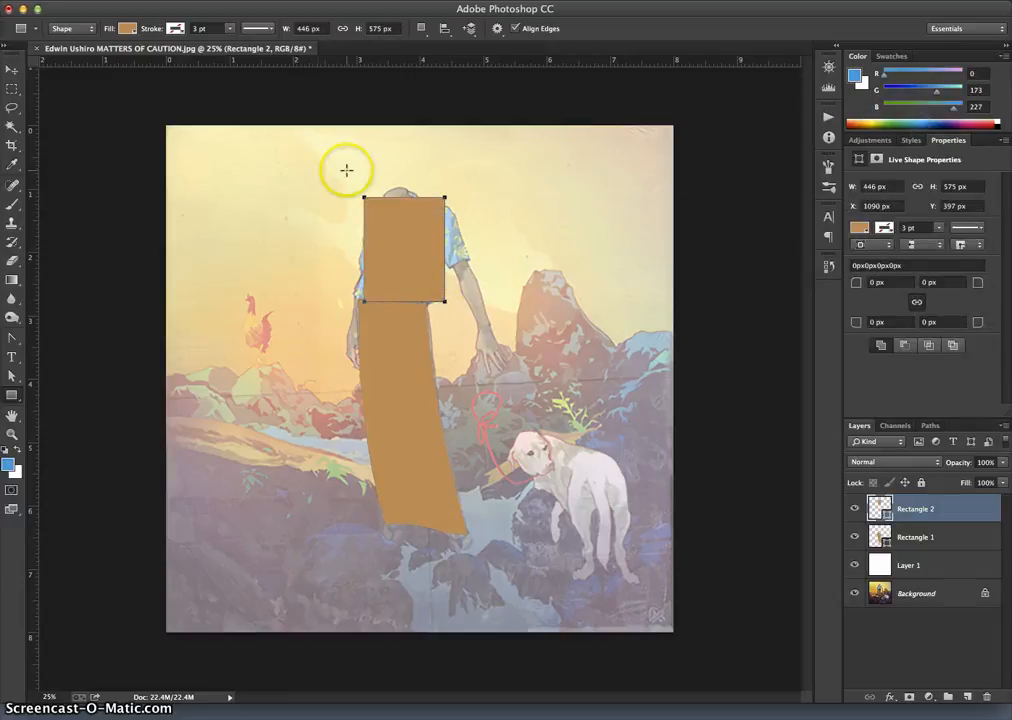
{"action": "left_click", "coordinate": [129, 29]}
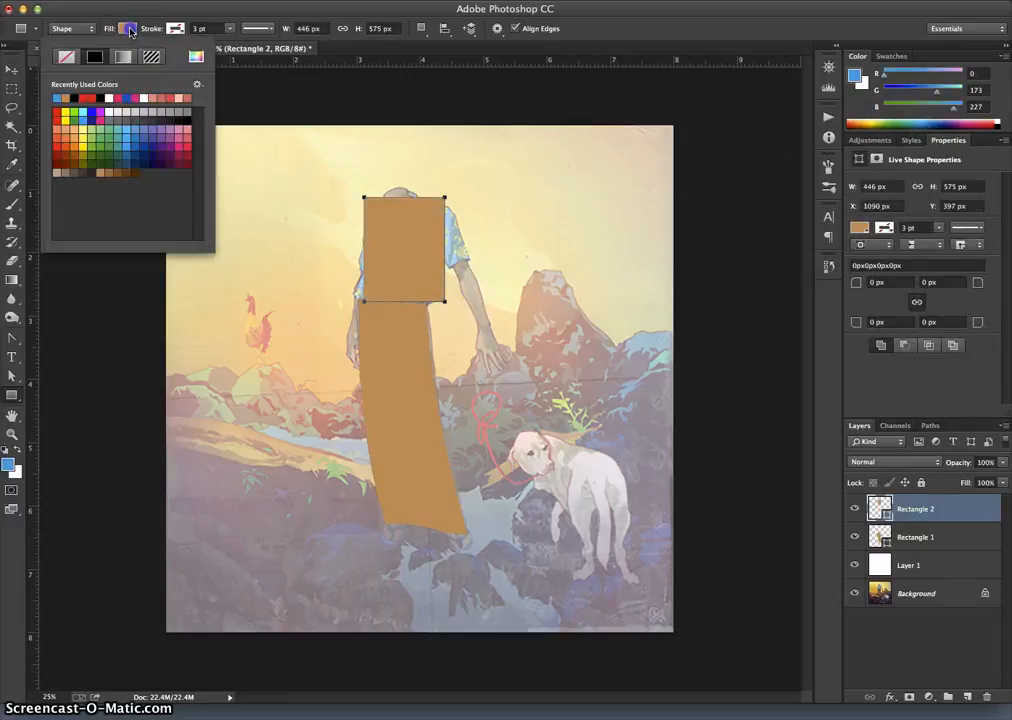
{"action": "left_click", "coordinate": [56, 97]}
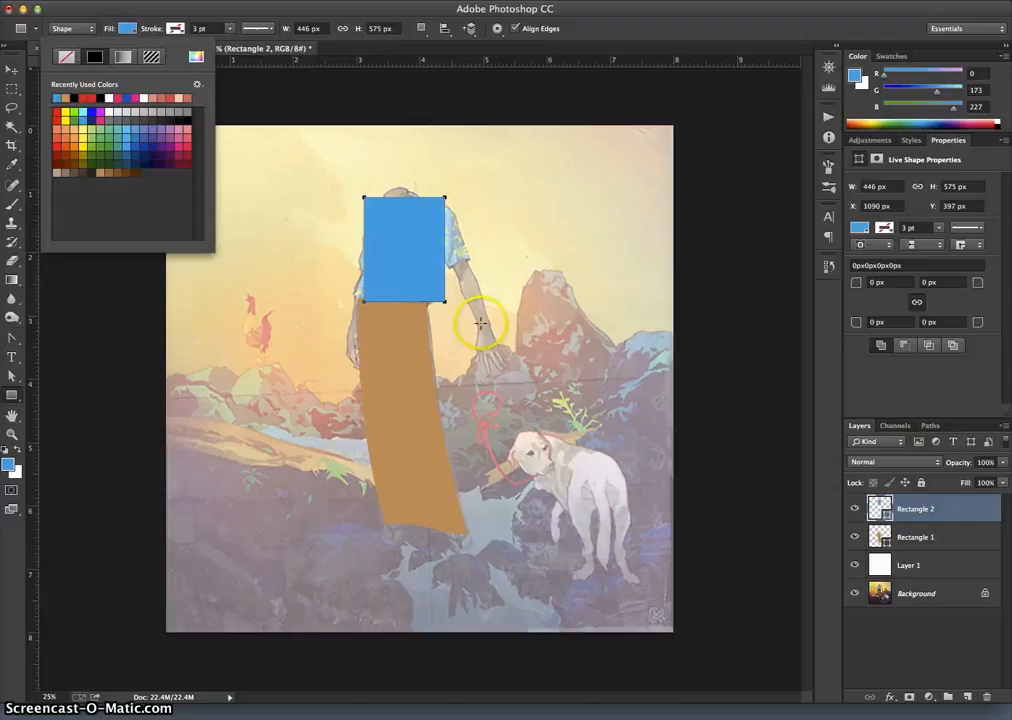
{"action": "left_click", "coordinate": [380, 234]}
Scale the blue rectangle to about 504 × 496 px, then skew its corners to follow the slope of the man's shirt shoulders, sides and hem
{"action": "key", "text": "ctrl+t"}
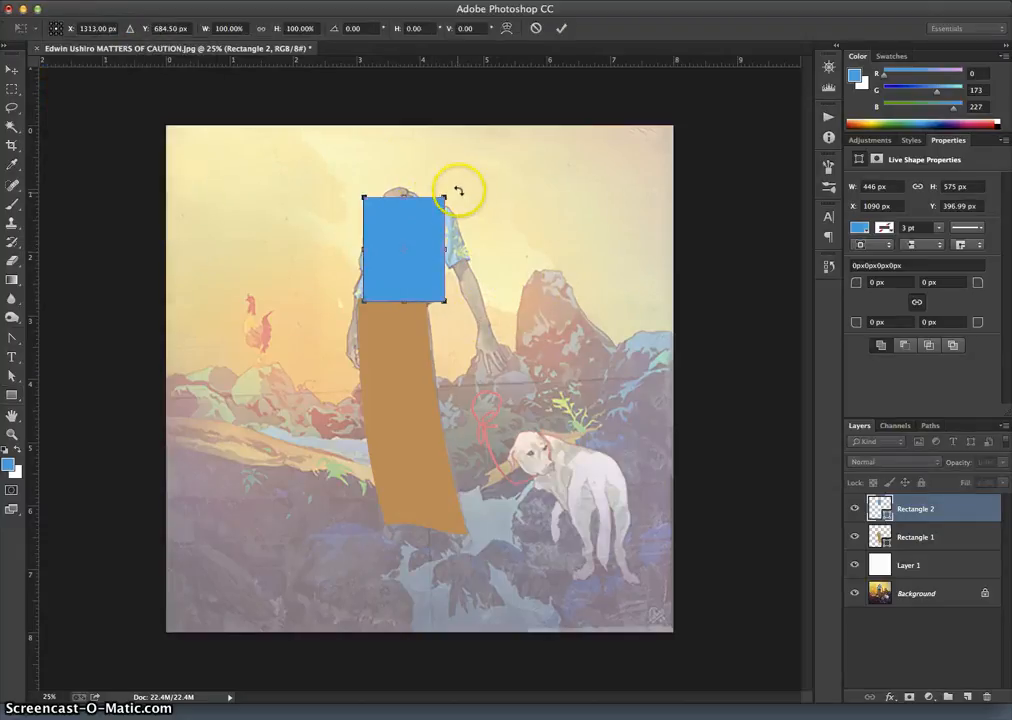
{"action": "left_click_drag", "start_coordinate": [444, 196], "coordinate": [456, 211]}
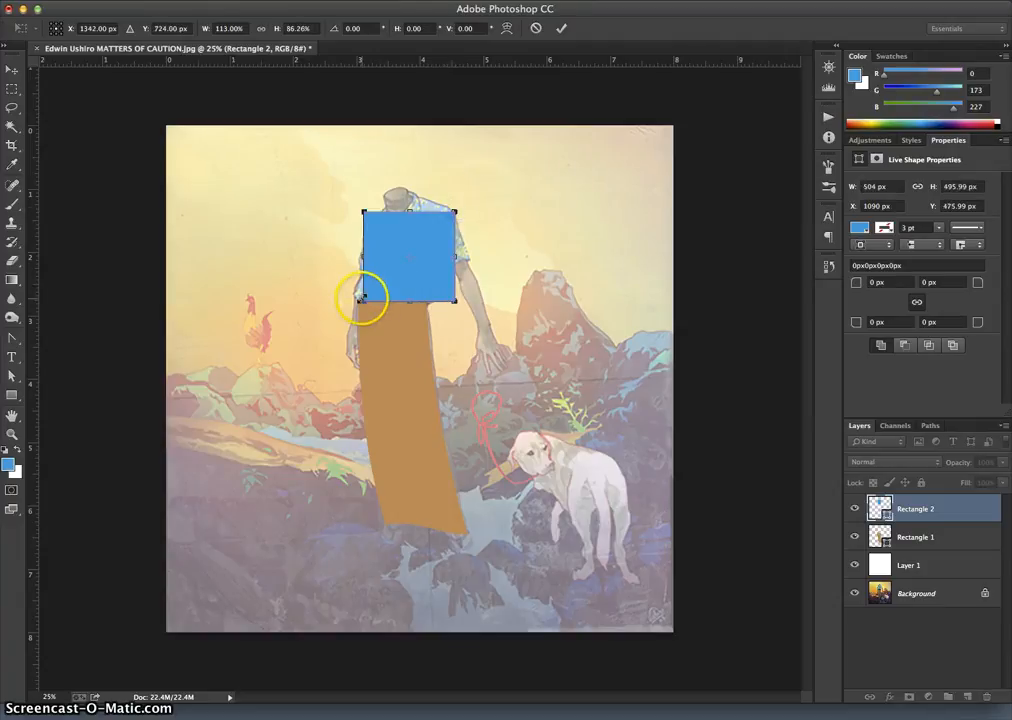
{"action": "right_click", "coordinate": [423, 265]}
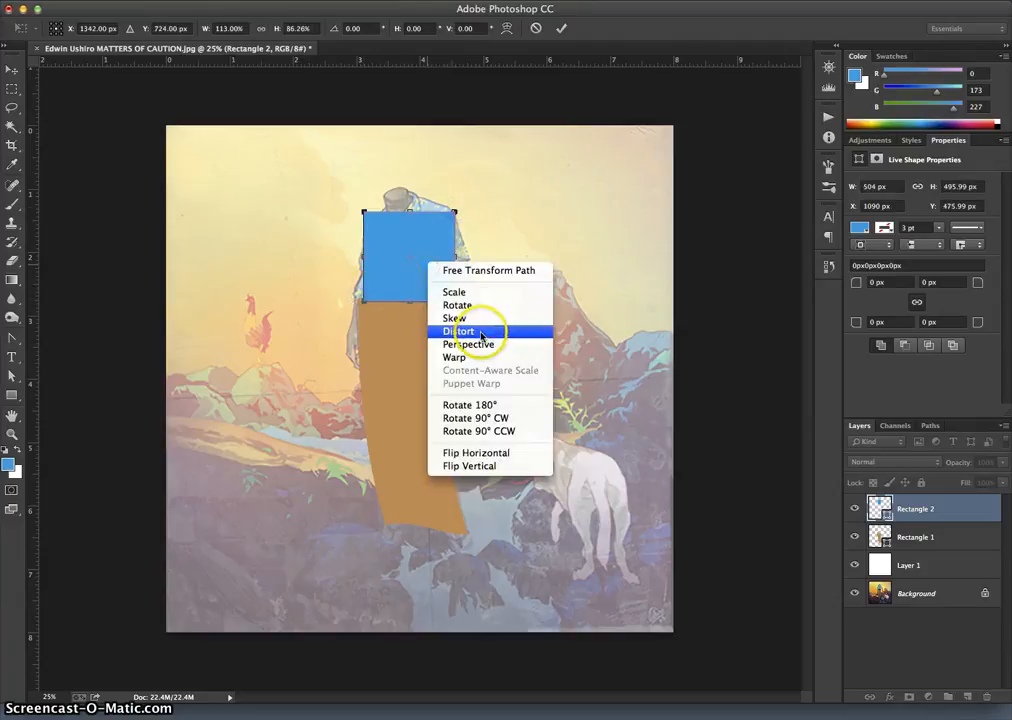
{"action": "left_click", "coordinate": [473, 318]}
{"action": "left_click_drag", "start_coordinate": [365, 296], "coordinate": [353, 299]}
{"action": "left_click_drag", "start_coordinate": [455, 213], "coordinate": [454, 206]}
{"action": "left_click", "coordinate": [365, 213]}
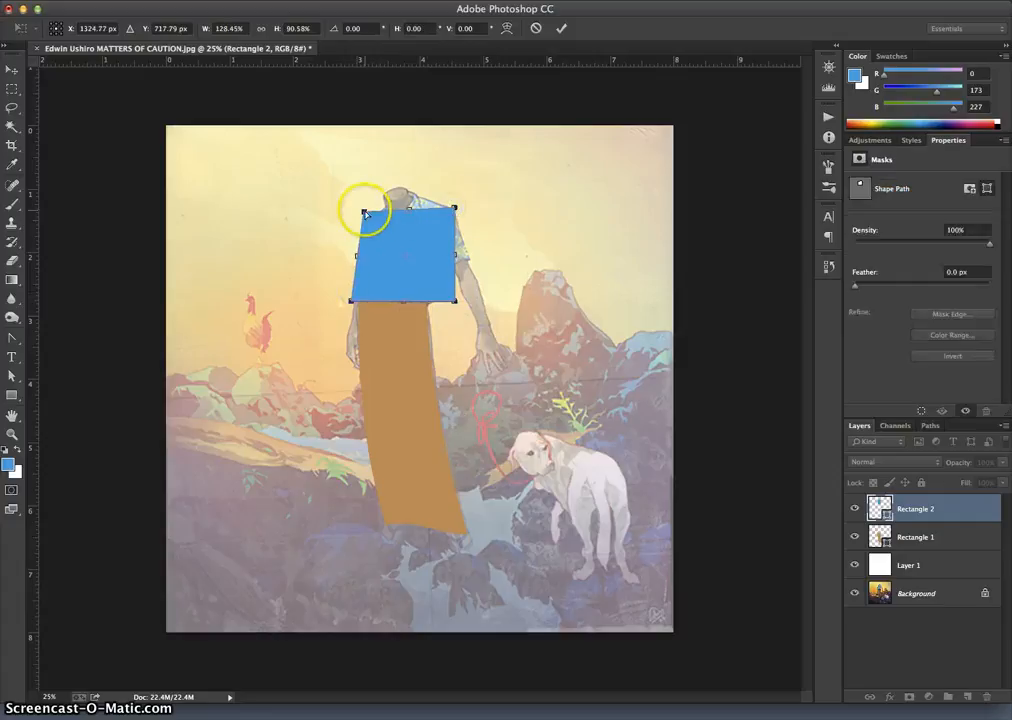
{"action": "left_click_drag", "start_coordinate": [365, 213], "coordinate": [368, 225]}
{"action": "left_click", "coordinate": [361, 219]}
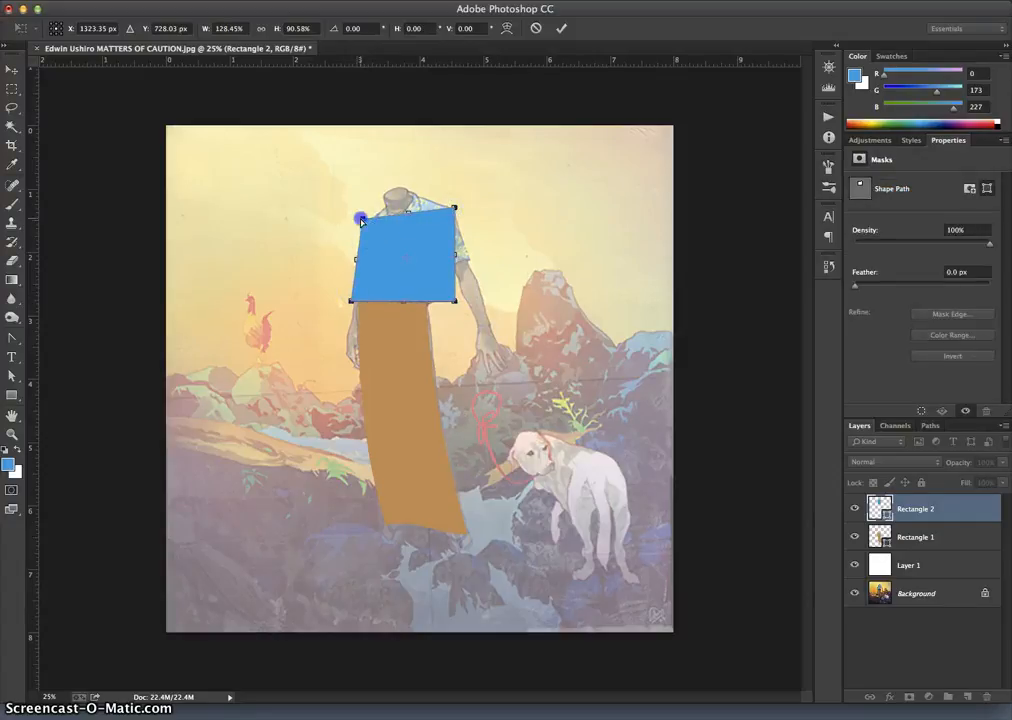
{"action": "left_click_drag", "start_coordinate": [371, 230], "coordinate": [372, 226]}
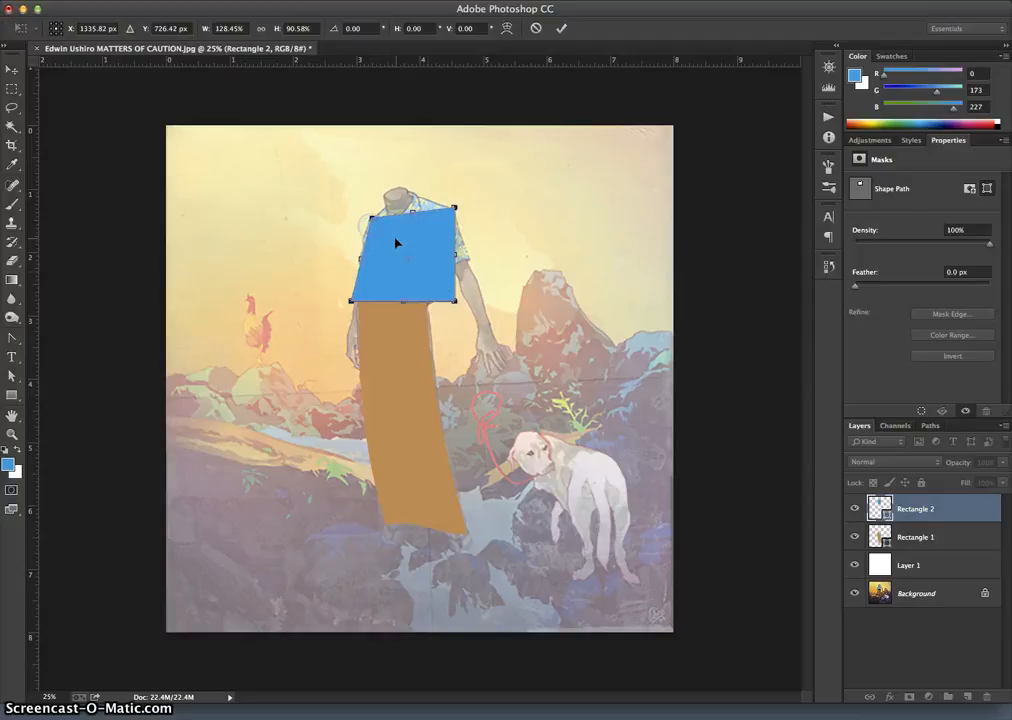
{"action": "mouse_move", "coordinate": [443, 302]}
{"action": "left_mouse_down"}
{"action": "mouse_move", "coordinate": [434, 294]}
{"action": "mouse_move", "coordinate": [442, 304]}
{"action": "left_mouse_up"}
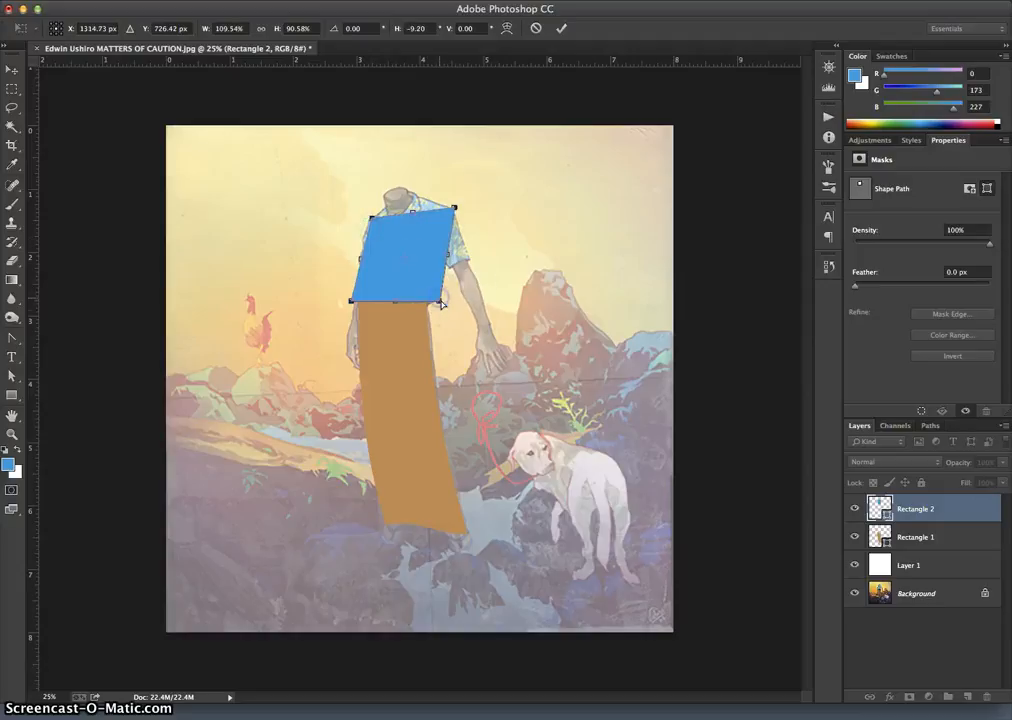
Warp the blue shape with a Custom warp so its upper edge curves over the shoulders and its side bulges around the sleeve, and apply it
{"action": "right_click", "coordinate": [431, 249]}
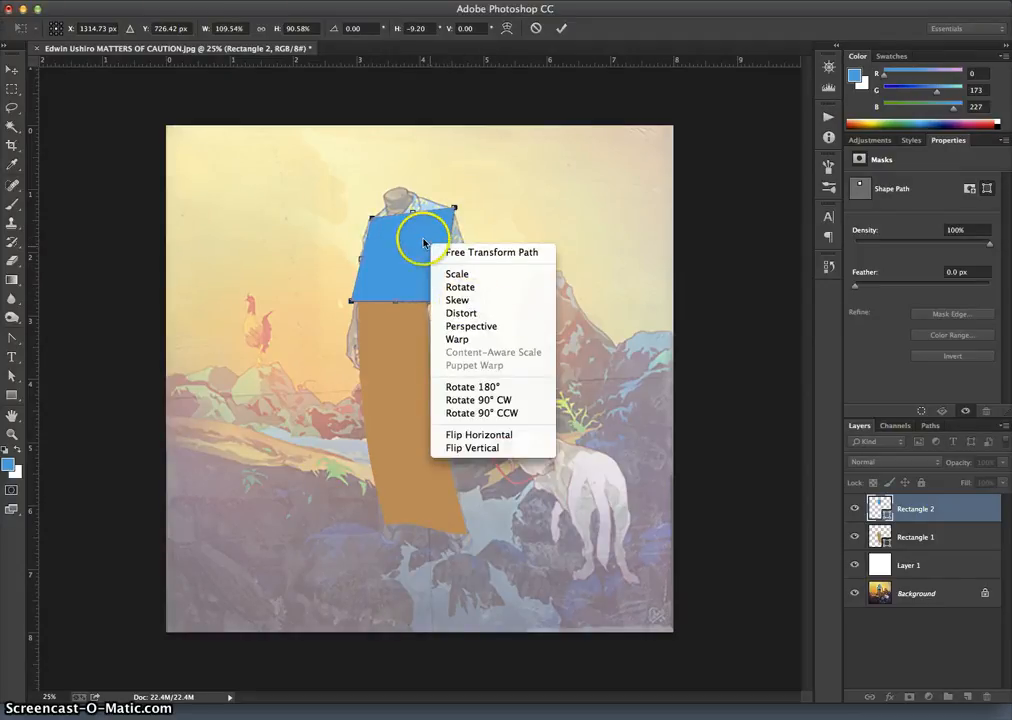
{"action": "left_click", "coordinate": [413, 237]}
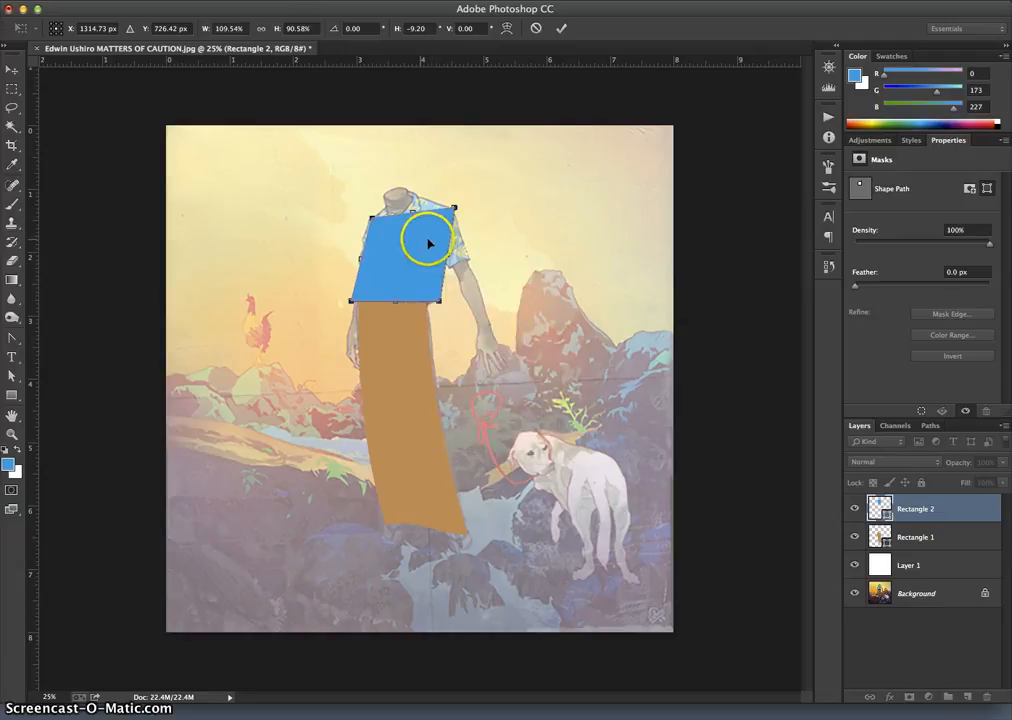
{"action": "right_click", "coordinate": [425, 242]}
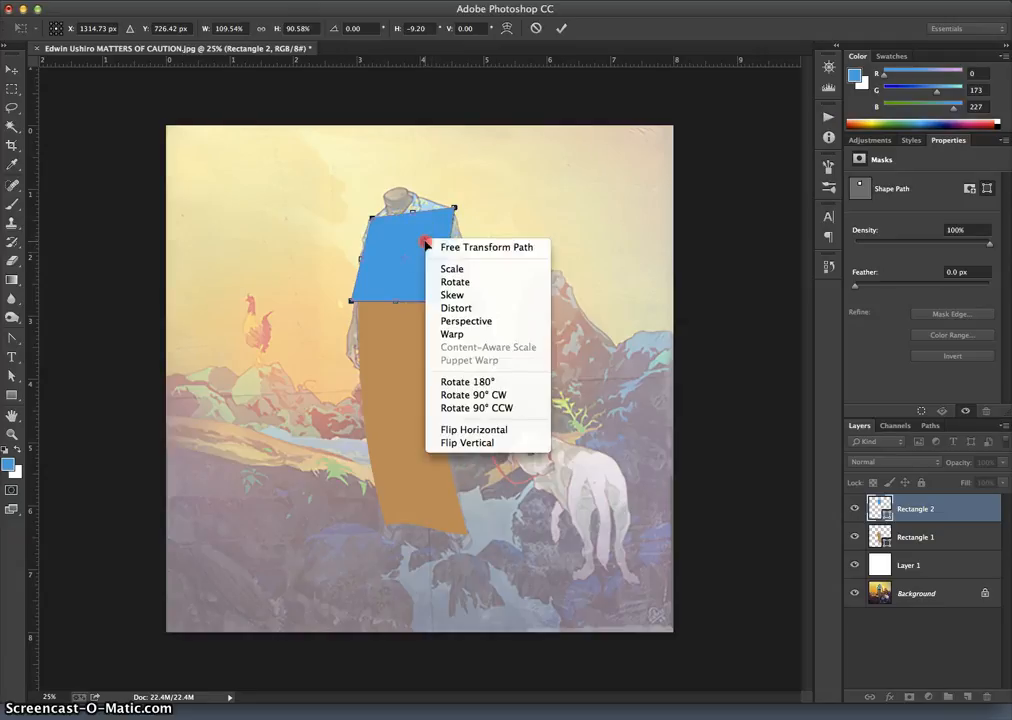
{"action": "left_click", "coordinate": [465, 337]}
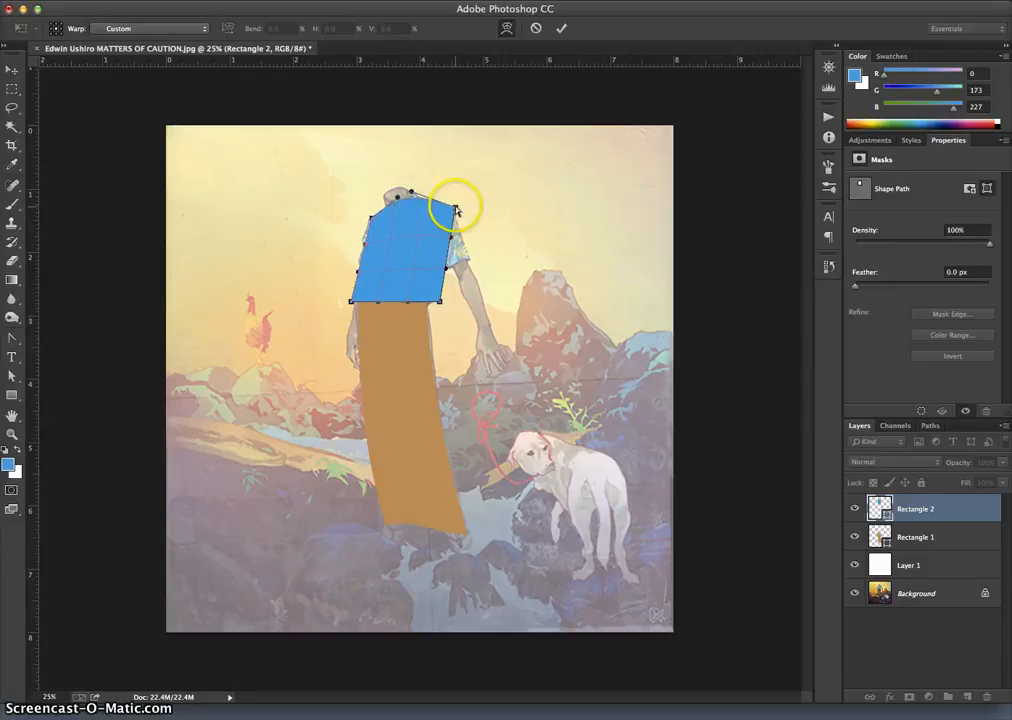
{"action": "left_click_drag", "start_coordinate": [455, 208], "coordinate": [452, 210]}
{"action": "left_click_drag", "start_coordinate": [441, 301], "coordinate": [440, 302]}
{"action": "mouse_move", "coordinate": [461, 221]}
{"action": "left_mouse_down"}
{"action": "mouse_move", "coordinate": [455, 214]}
{"action": "mouse_move", "coordinate": [466, 250]}
{"action": "mouse_move", "coordinate": [453, 211]}
{"action": "left_mouse_up"}
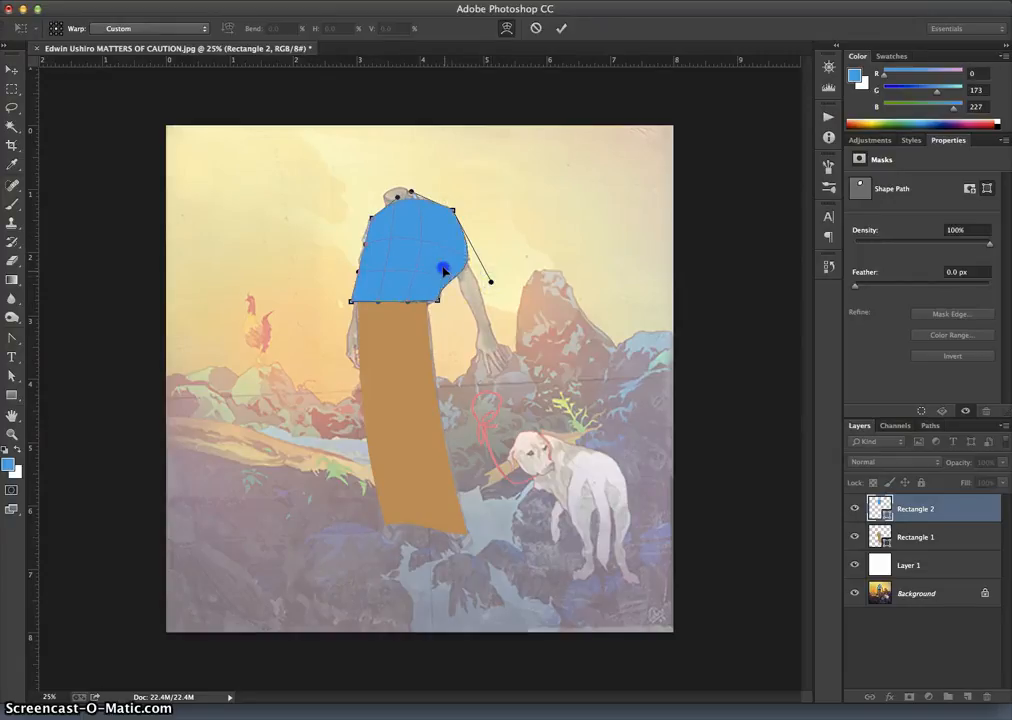
{"action": "double_click", "coordinate": [445, 270]}
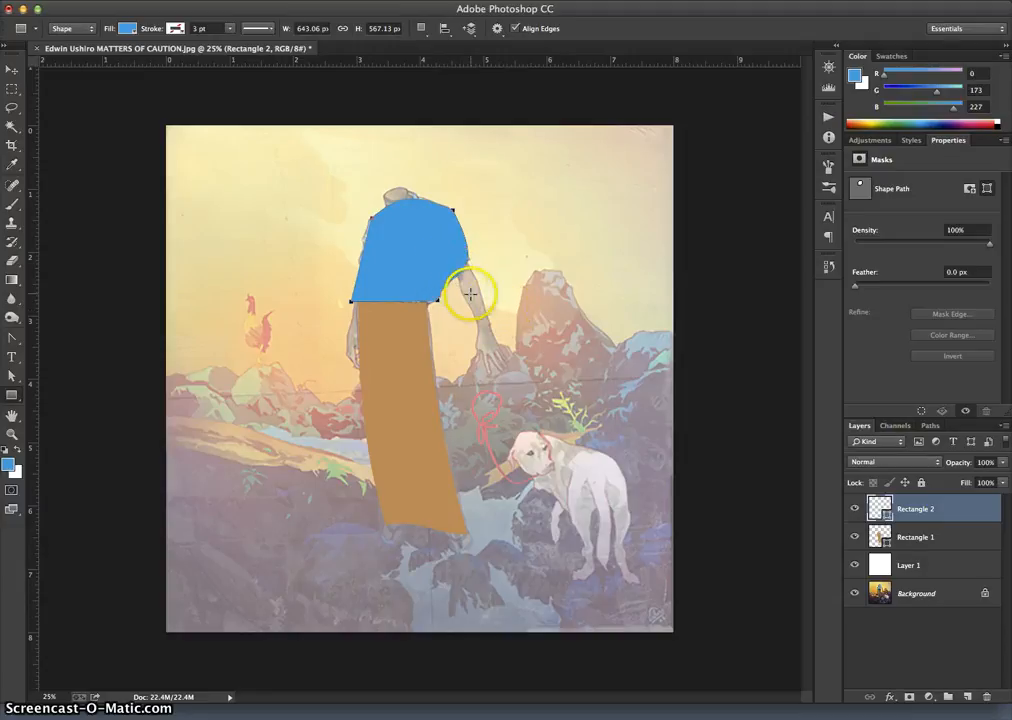
Toggle the blue shirt shape's visibility twice to compare it with the painted shirt, leaving it visible
{"action": "left_click", "coordinate": [854, 509]}
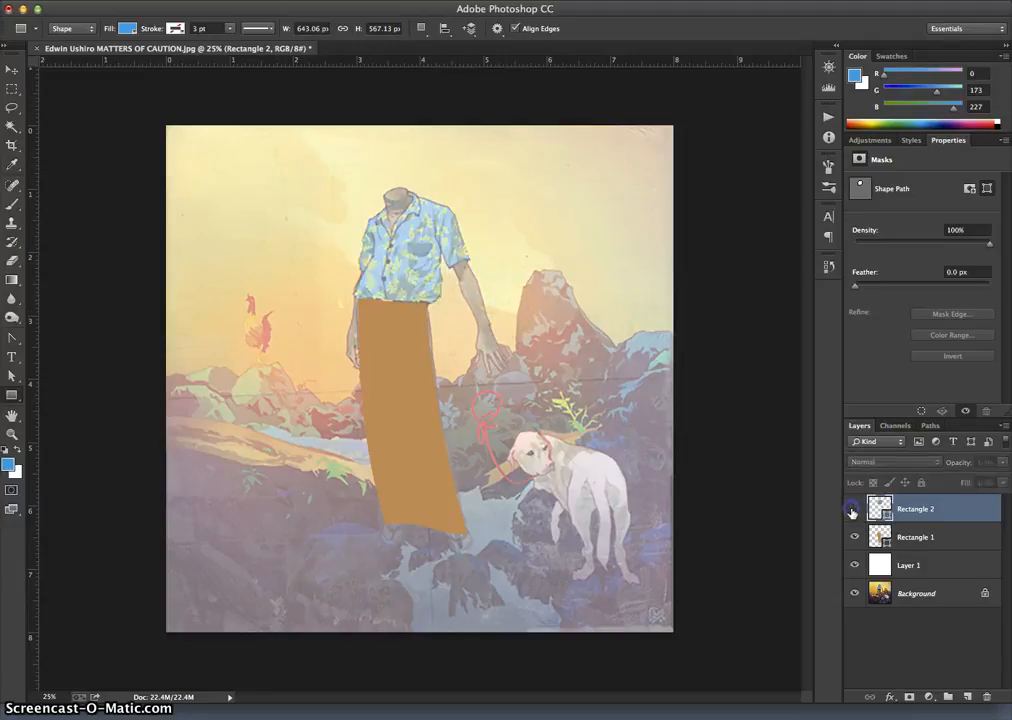
{"action": "left_click", "coordinate": [854, 509]}
{"action": "left_click", "coordinate": [854, 509]}
{"action": "left_click", "coordinate": [854, 509]}
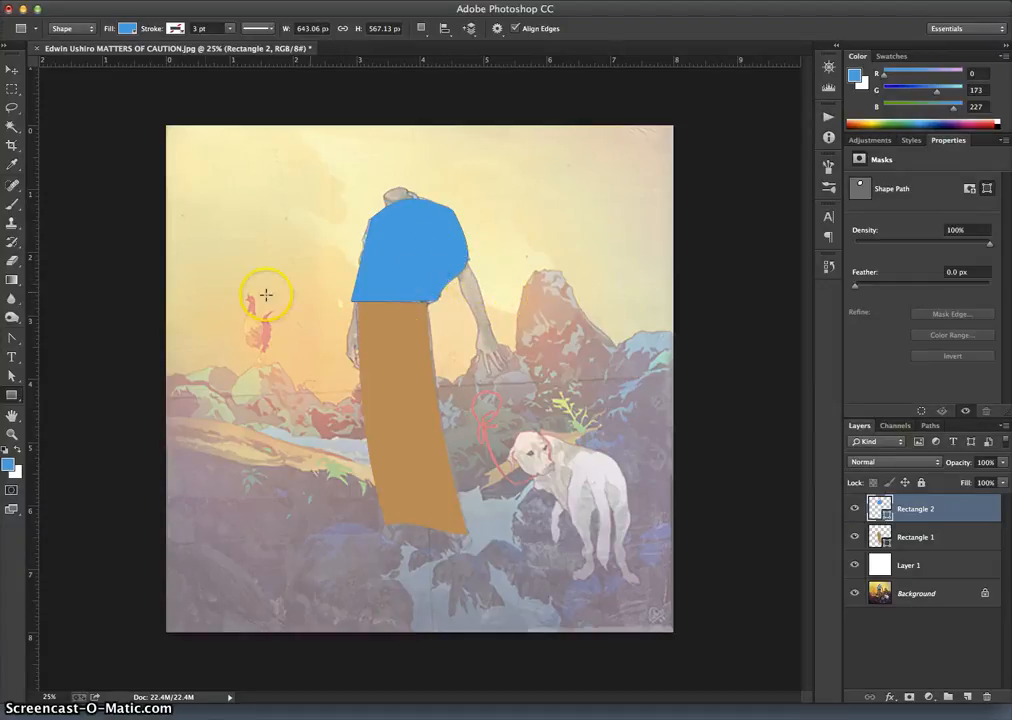
Draw a three-sided polygon in the gap between sleeve and torso and transform it to about 133 × 444 px, narrow and pointing down
{"action": "left_click_drag", "start_coordinate": [14, 399], "coordinate": [70, 432]}
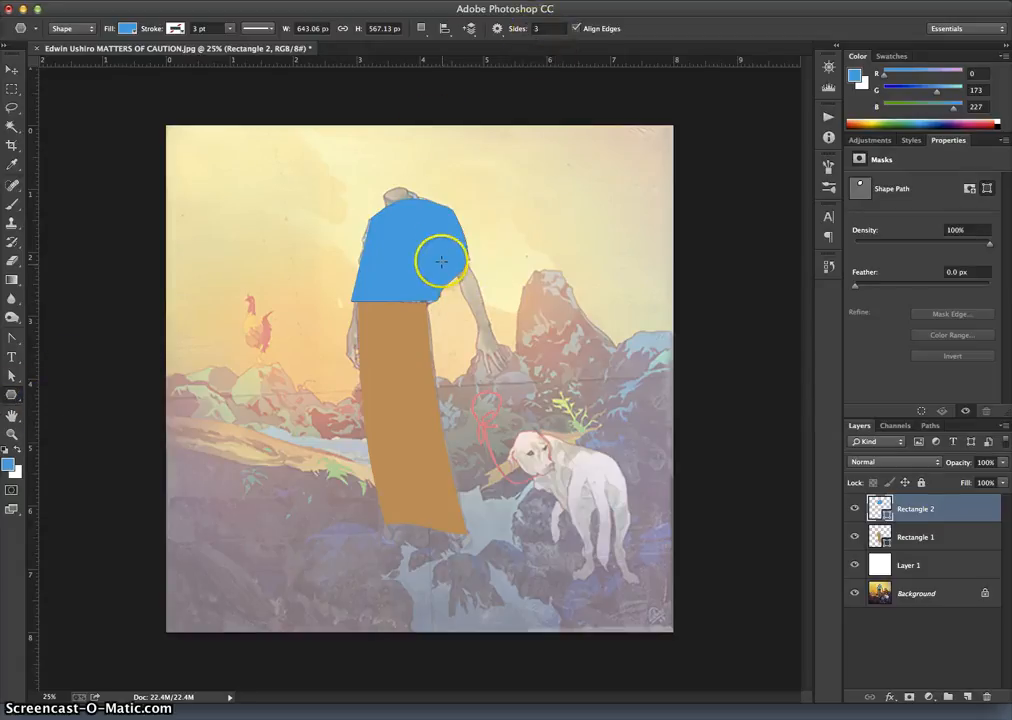
{"action": "left_click_drag", "start_coordinate": [436, 260], "coordinate": [442, 222]}
{"action": "key", "text": "ctrl+t"}
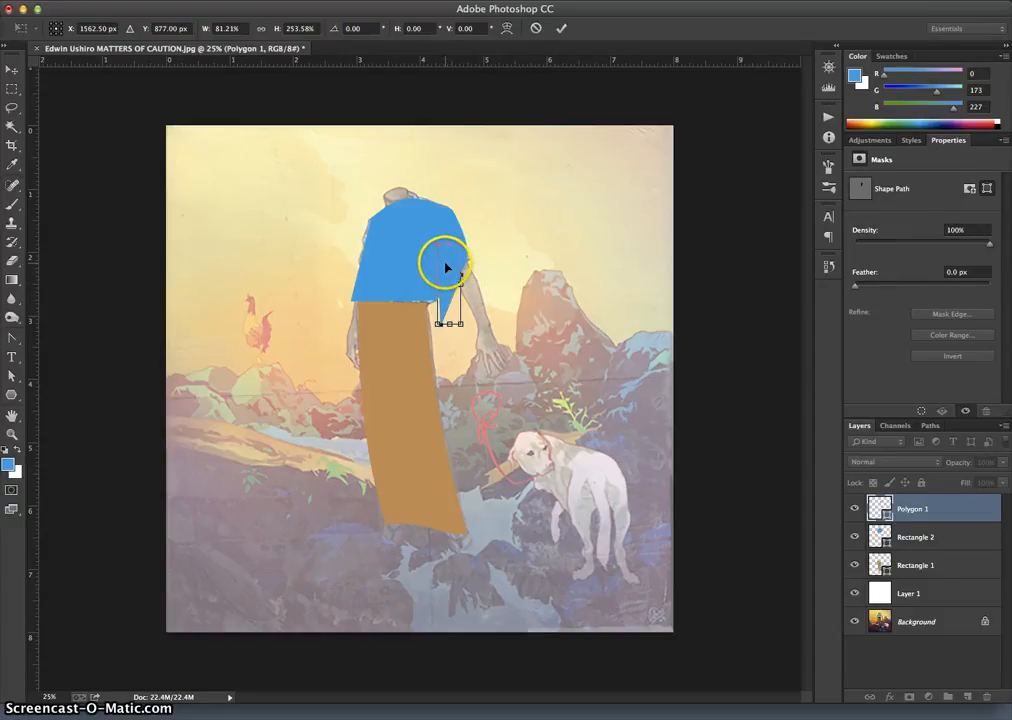
{"action": "right_click", "coordinate": [445, 266]}
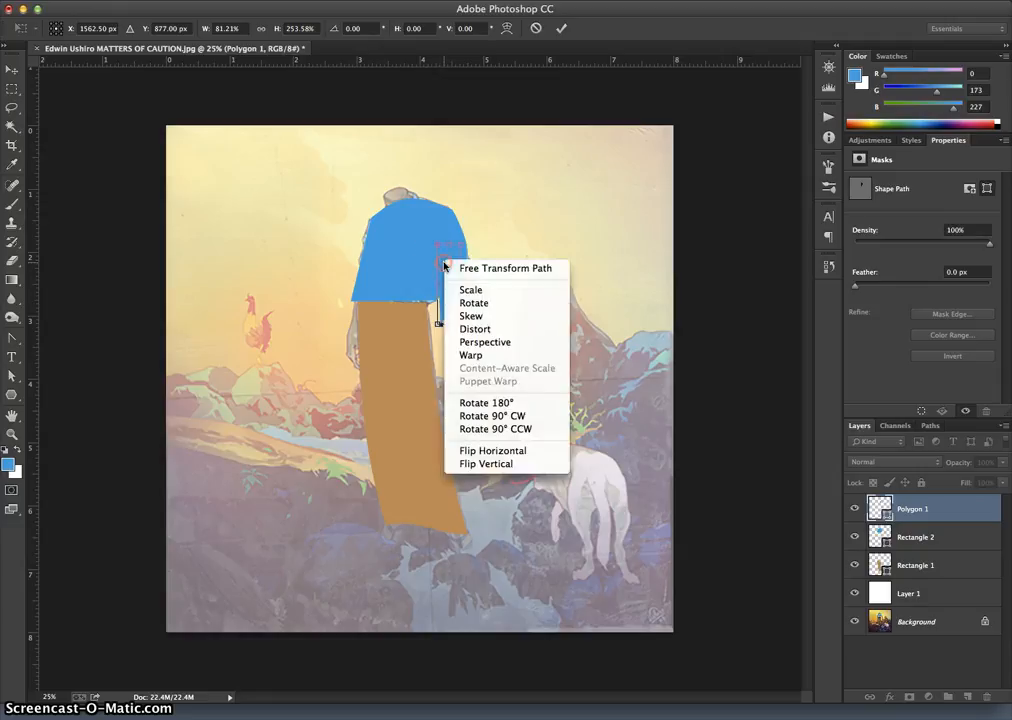
{"action": "left_click", "coordinate": [886, 505]}
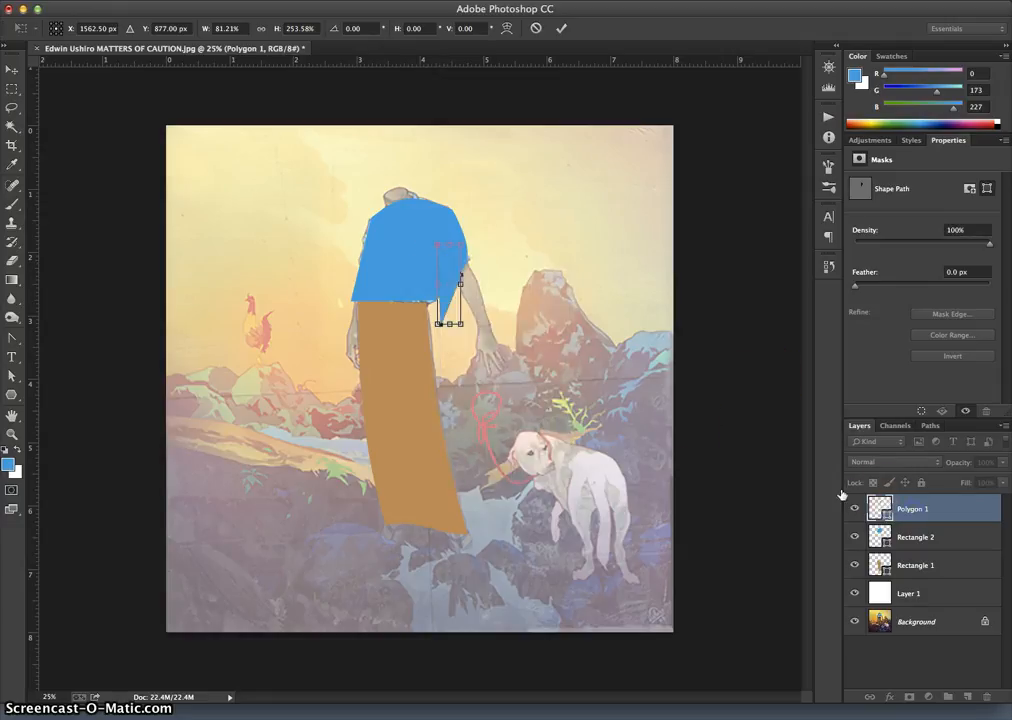
{"action": "key", "text": "Return"}
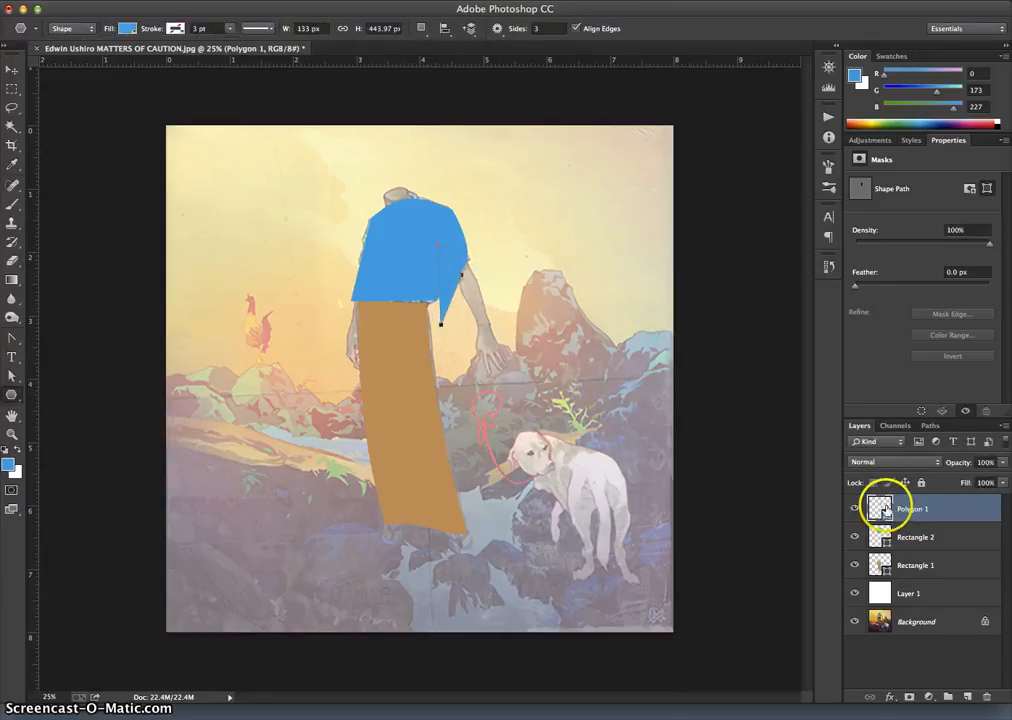
Load a selection from the pixels of the triangle's layer and switch to the Move tool
{"action": "right_click", "coordinate": [886, 508]}
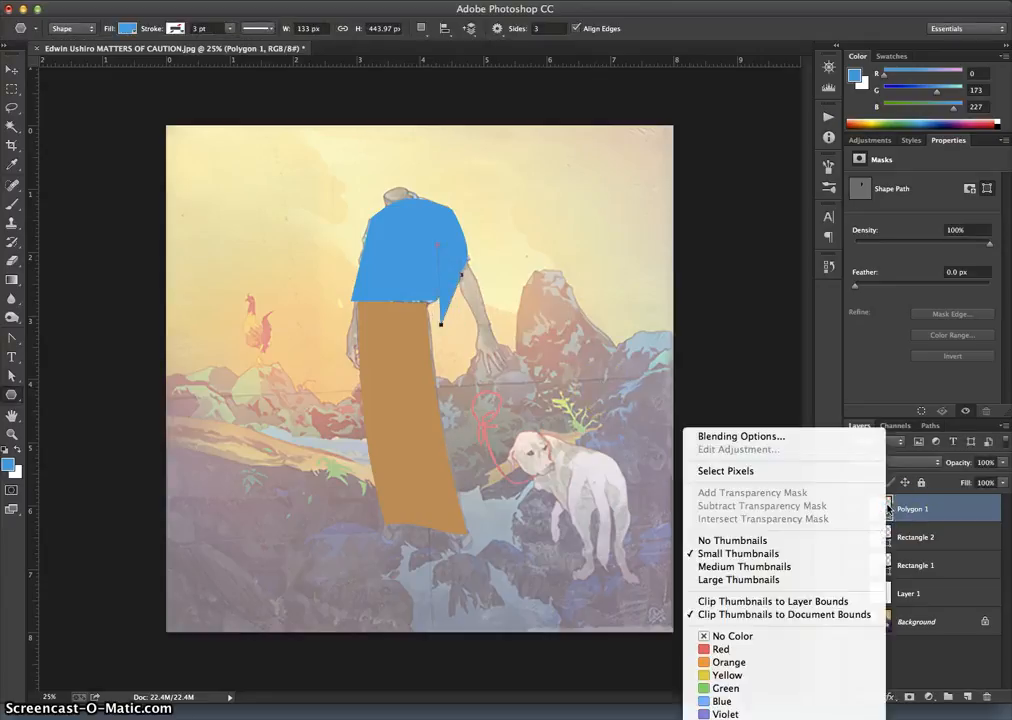
{"action": "left_click", "coordinate": [928, 511]}
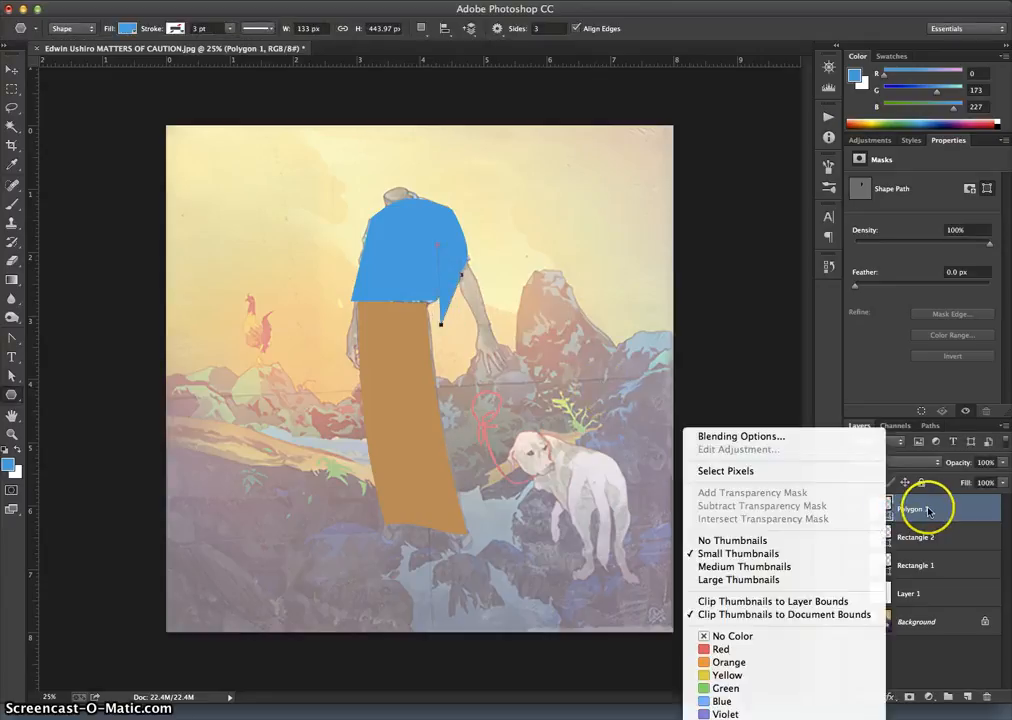
{"action": "left_click", "coordinate": [720, 471]}
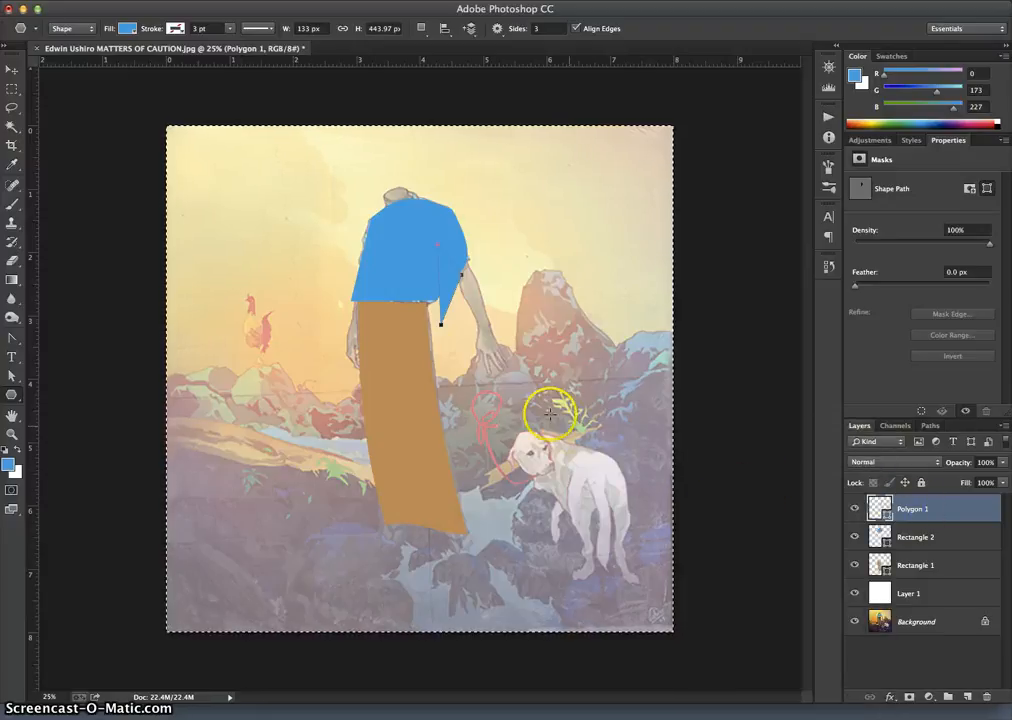
{"action": "left_click", "coordinate": [14, 72]}
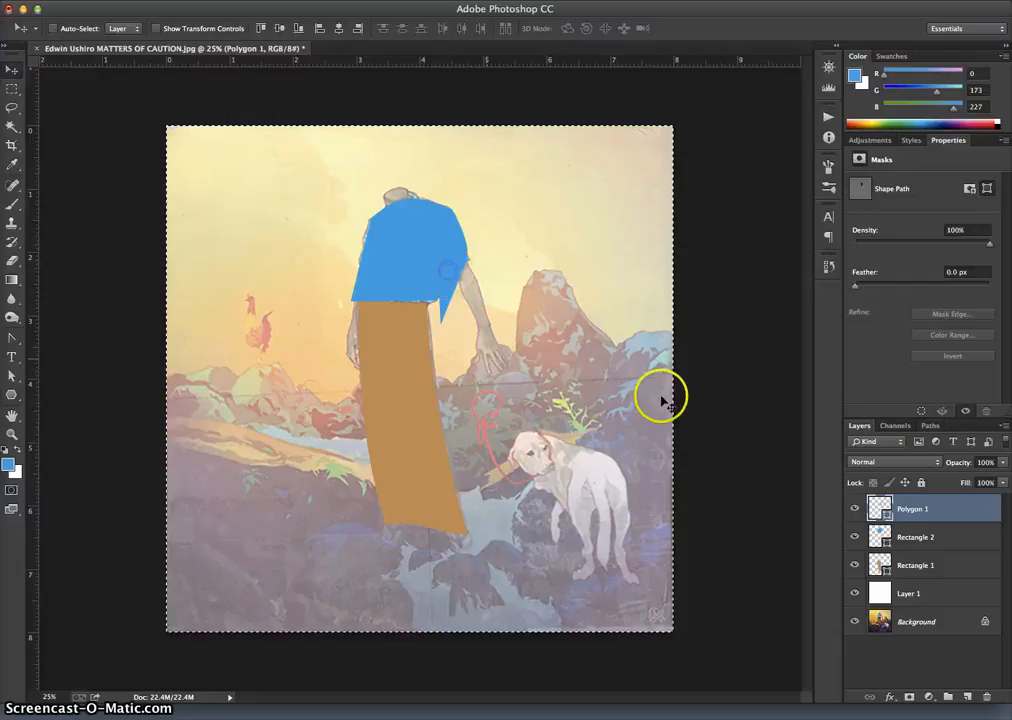
Recolour the triangle with the pale sky colour #fce2b9 sampled from the background beside the man's arm
{"action": "double_click", "coordinate": [881, 506]}
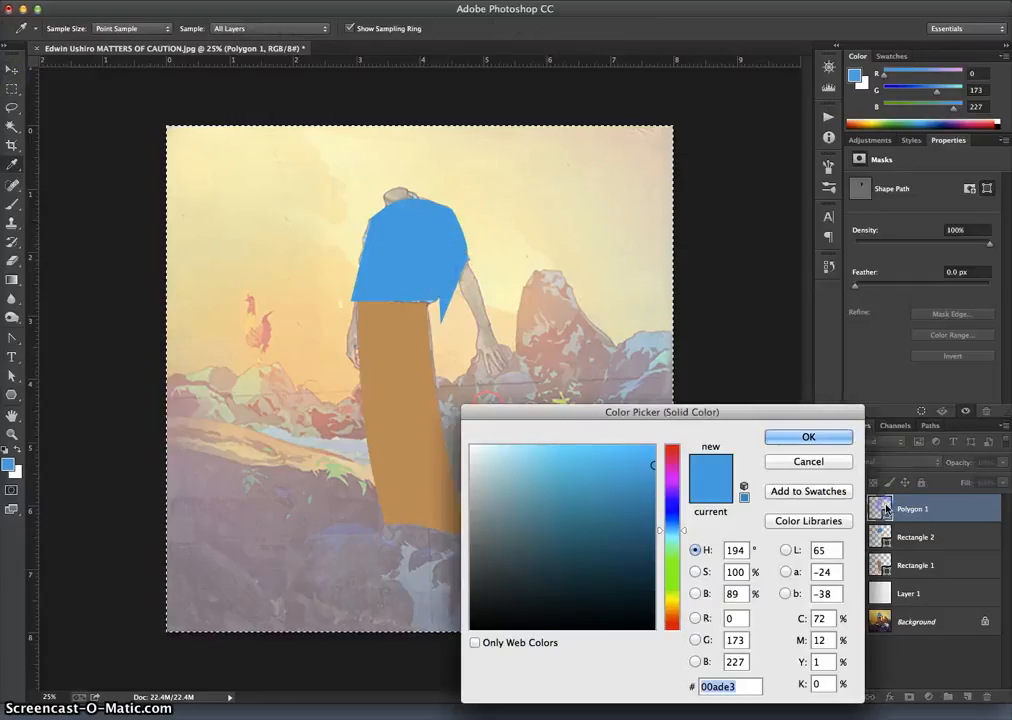
{"action": "left_click", "coordinate": [820, 438]}
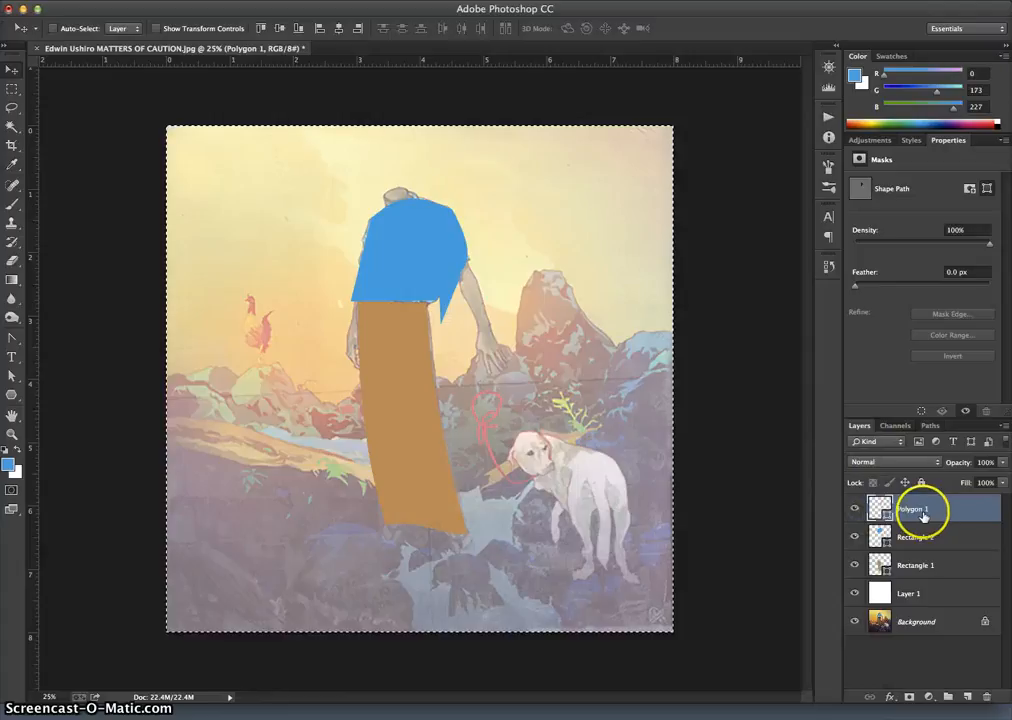
{"action": "double_click", "coordinate": [879, 506]}
{"action": "left_click", "coordinate": [464, 335]}
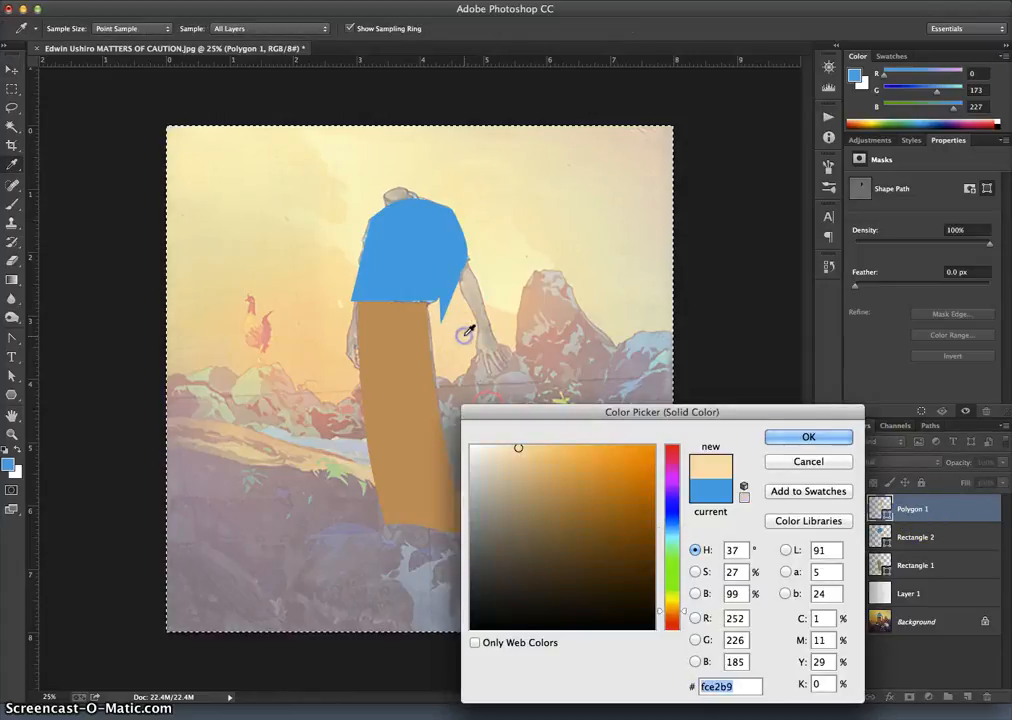
{"action": "left_click", "coordinate": [785, 437]}
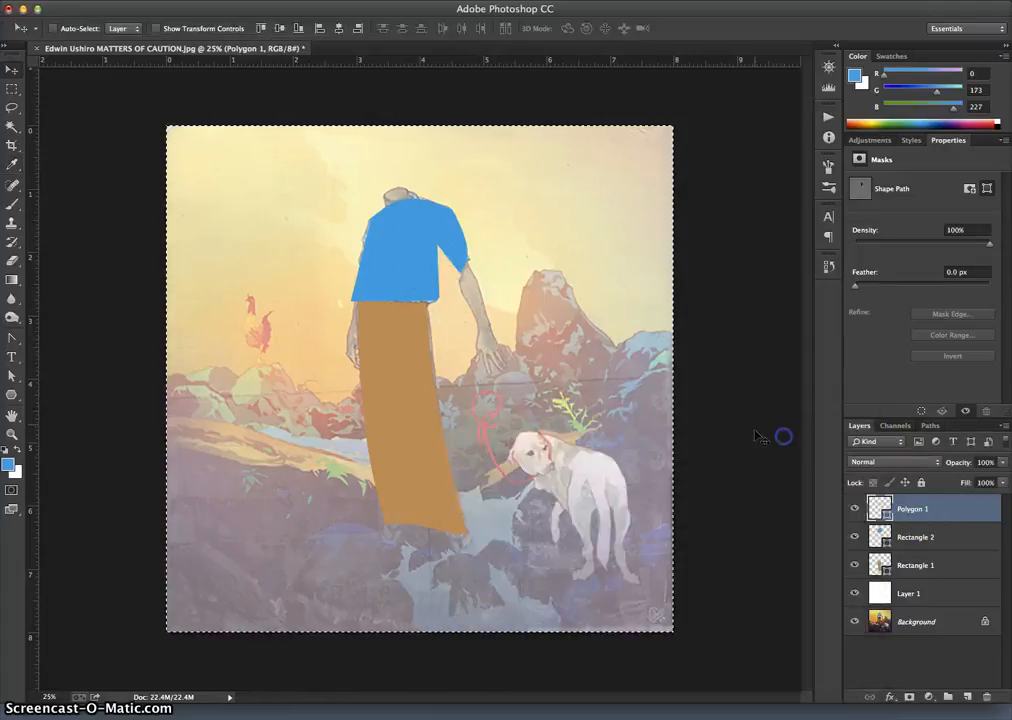
{"action": "left_click", "coordinate": [429, 236]}
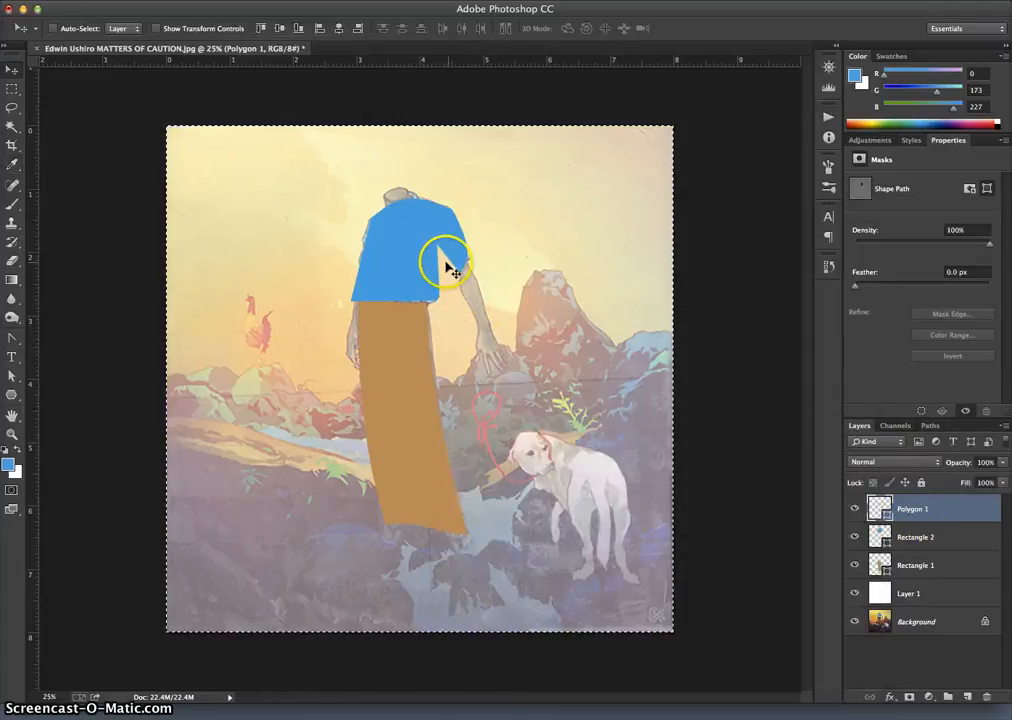
{"action": "left_click_drag", "start_coordinate": [450, 268], "coordinate": [470, 270]}
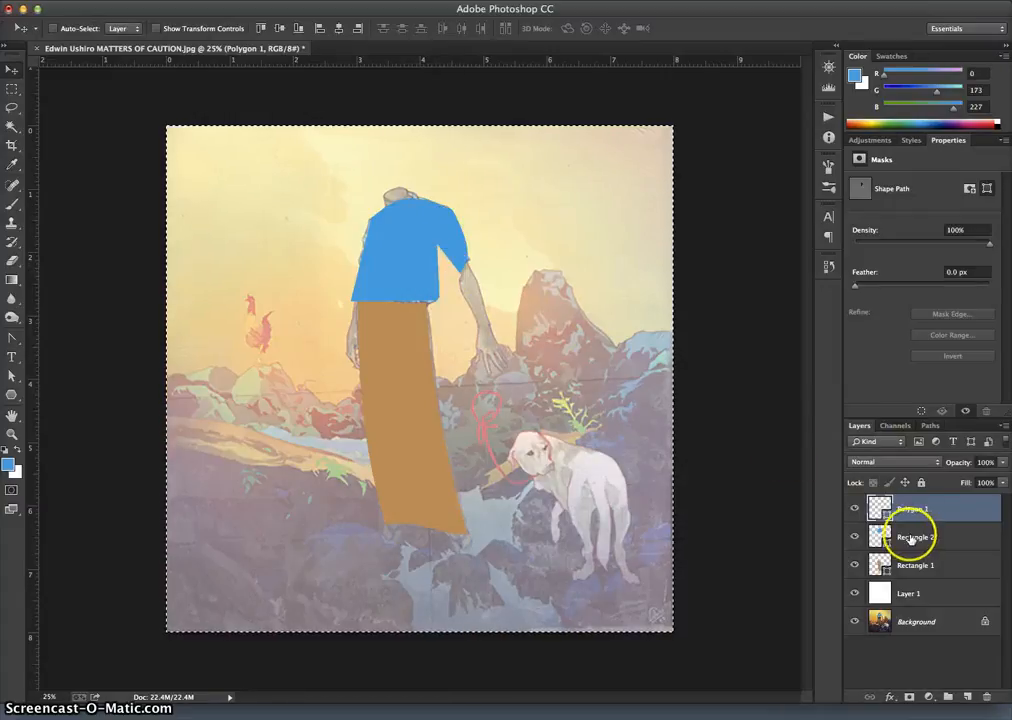
{"action": "left_click", "coordinate": [452, 283]}
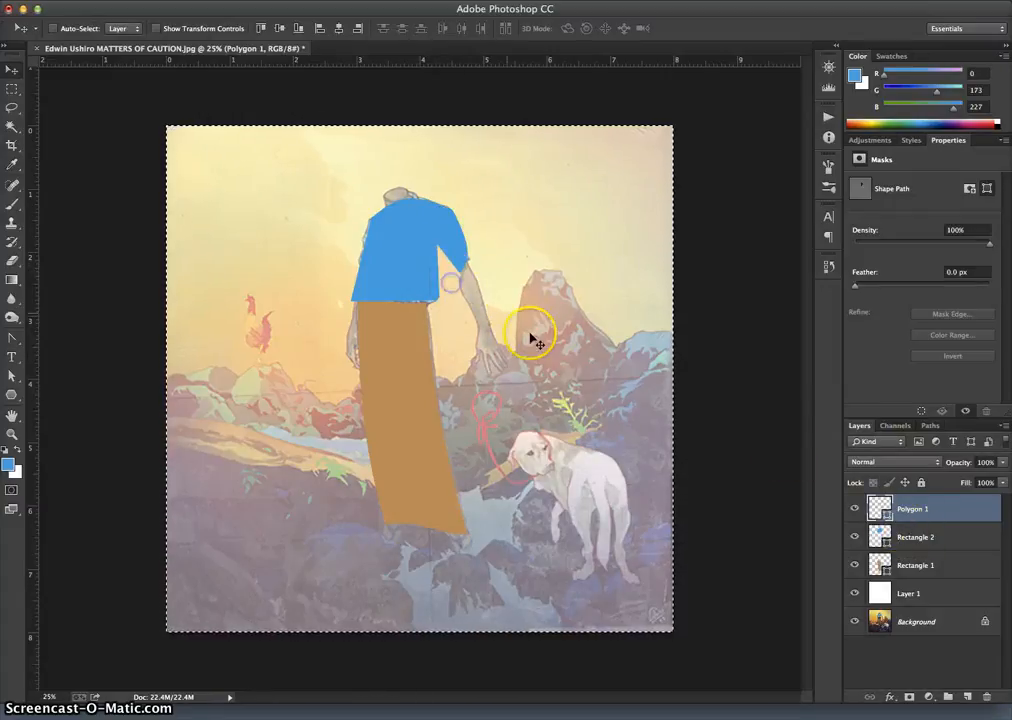